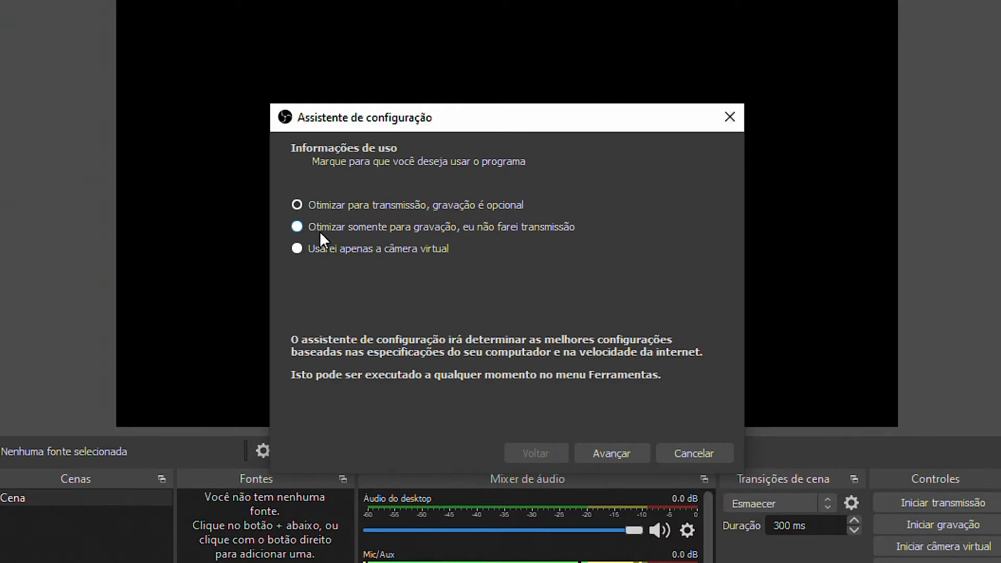
Complete the configuration wizard, optimizing for recording only with a frame rate of 30 FPS, and apply the recommended settings
click(298, 227)
click(626, 454)
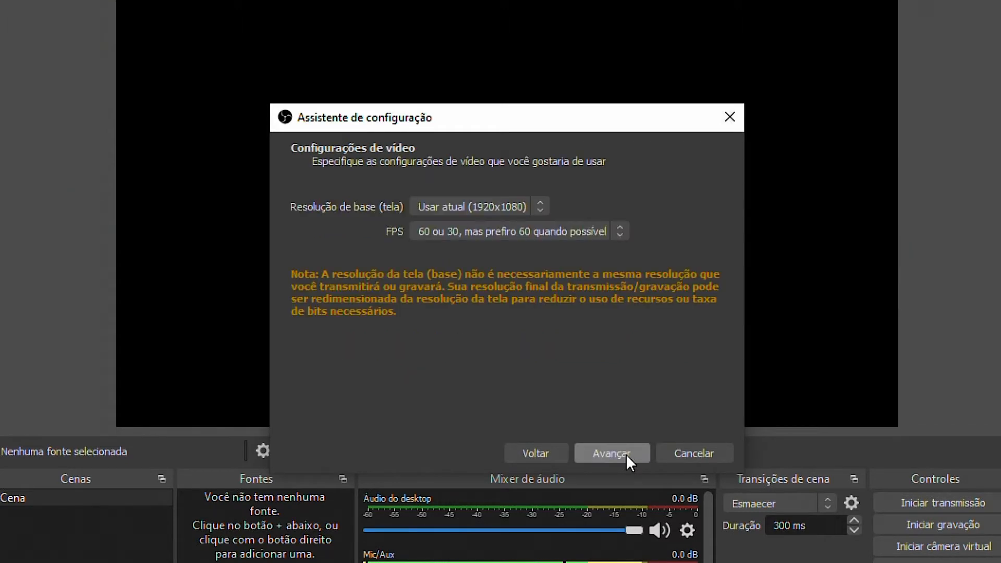
click(599, 236)
click(446, 283)
click(615, 452)
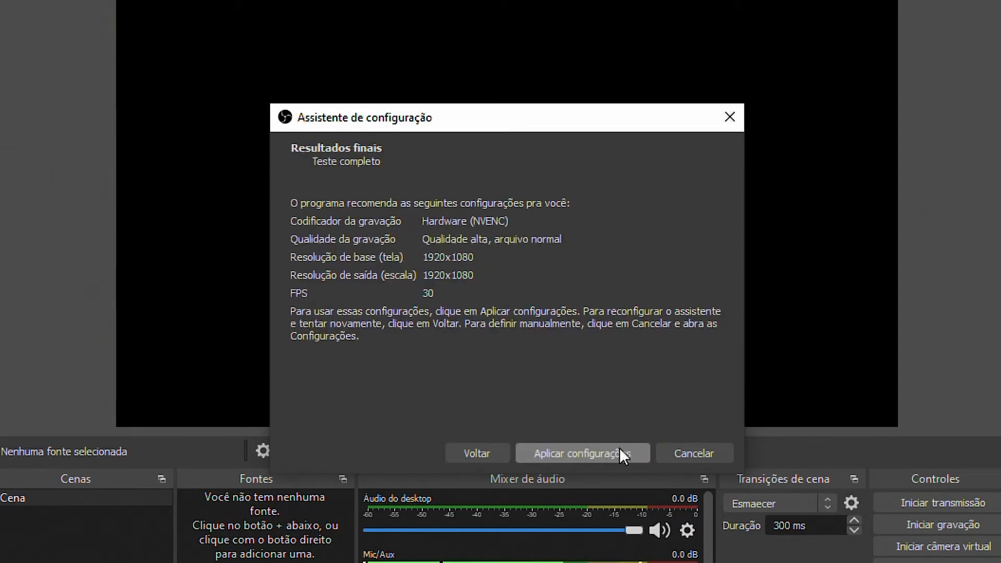
click(620, 452)
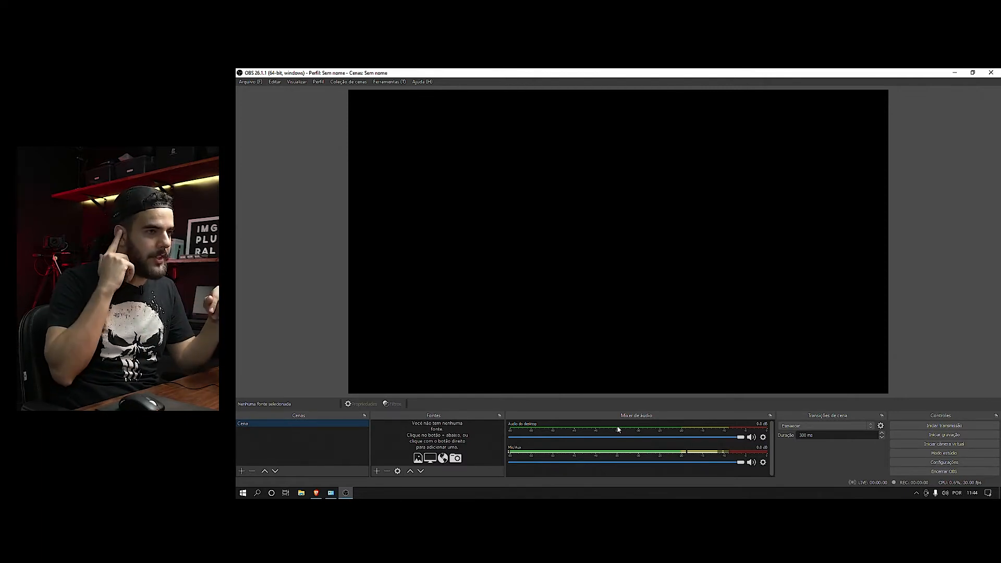
Enable studio mode so the preview and program views are shown side by side
click(849, 429)
click(831, 473)
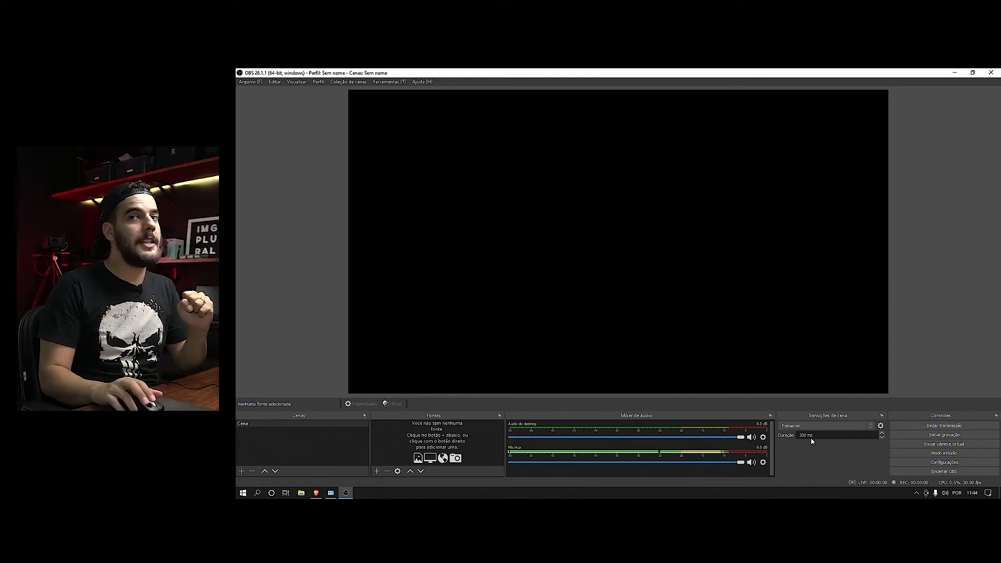
click(950, 457)
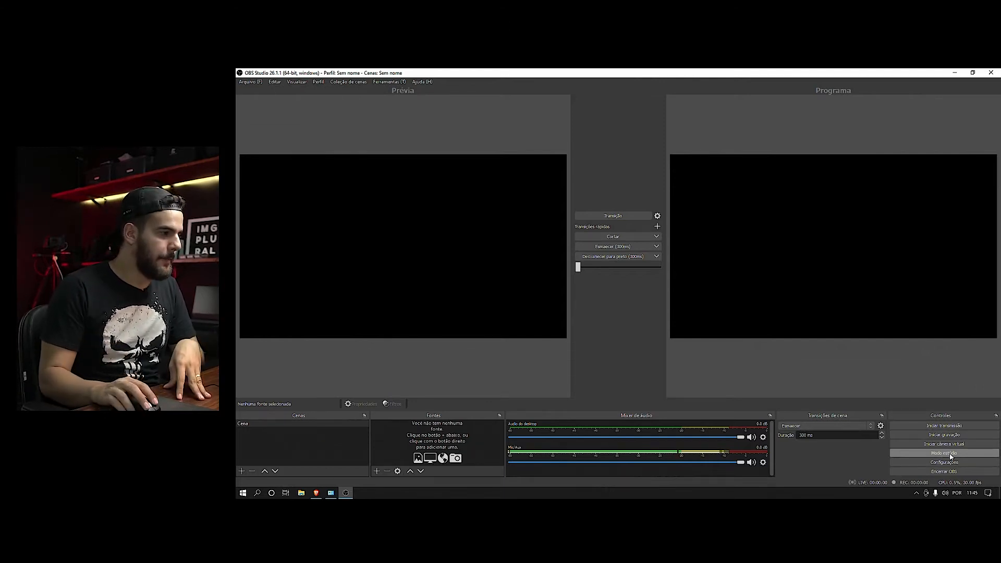
In the video settings, choose 30 as the common FPS value
click(952, 462)
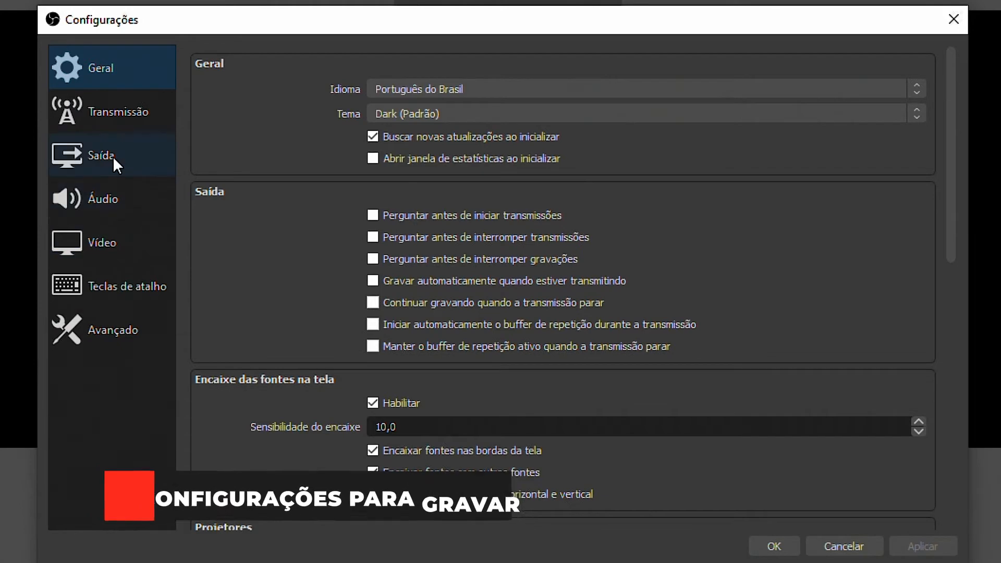
click(121, 246)
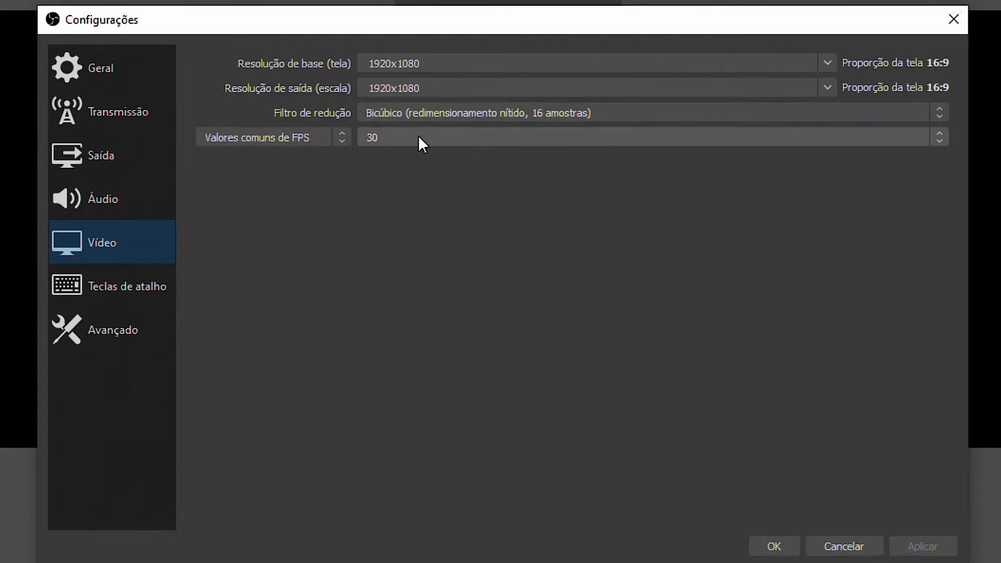
click(480, 135)
click(399, 213)
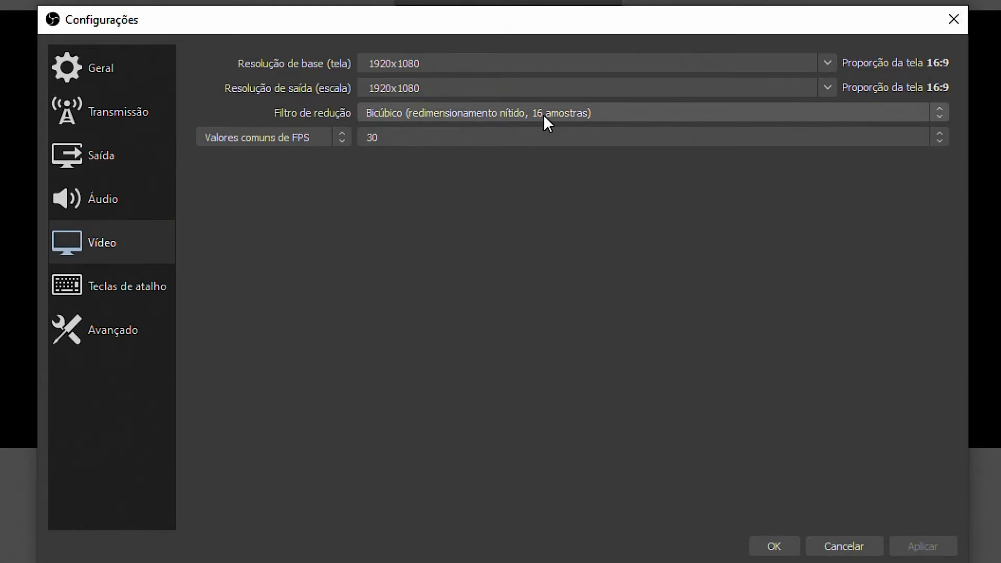
In the audio settings, set the Mic/Auxiliary device to Microfone (Realtek(R) Audio)
click(100, 196)
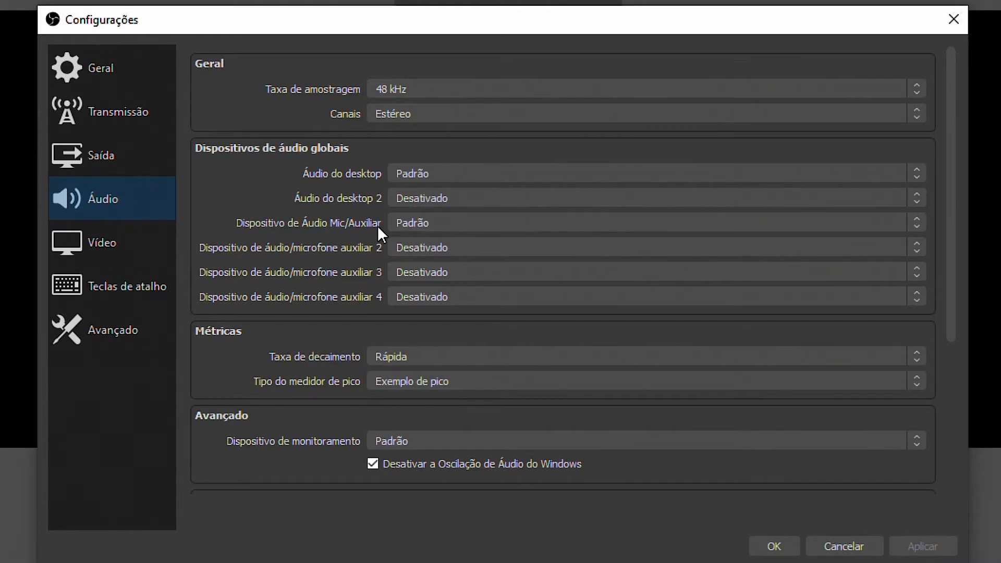
click(431, 226)
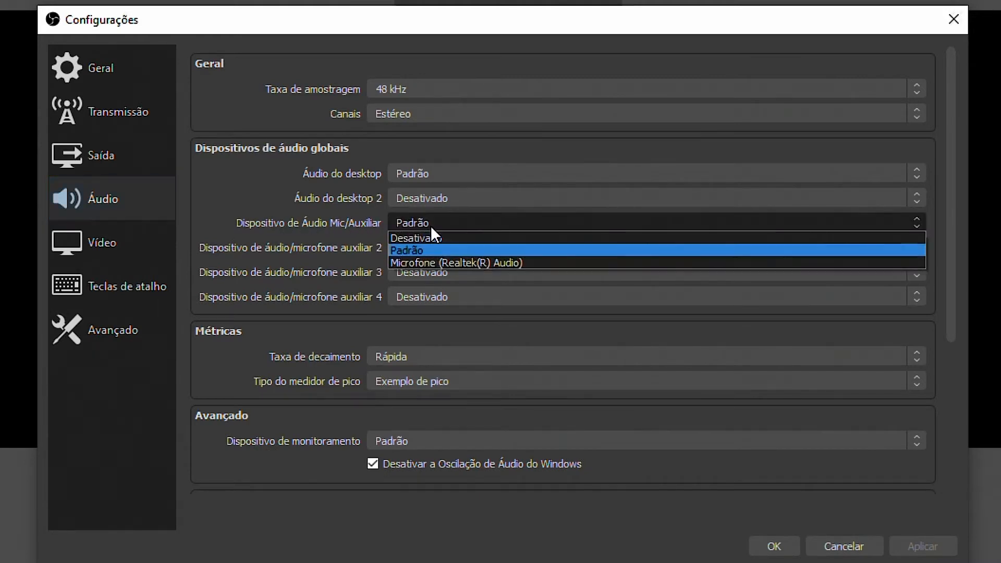
click(446, 263)
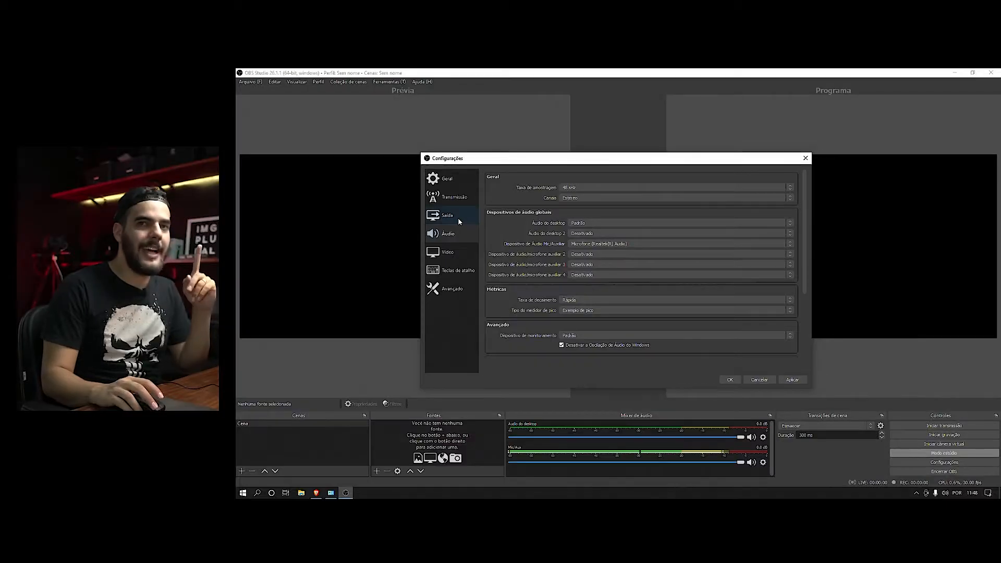
Switch the output mode to Avançado in the output settings
click(126, 161)
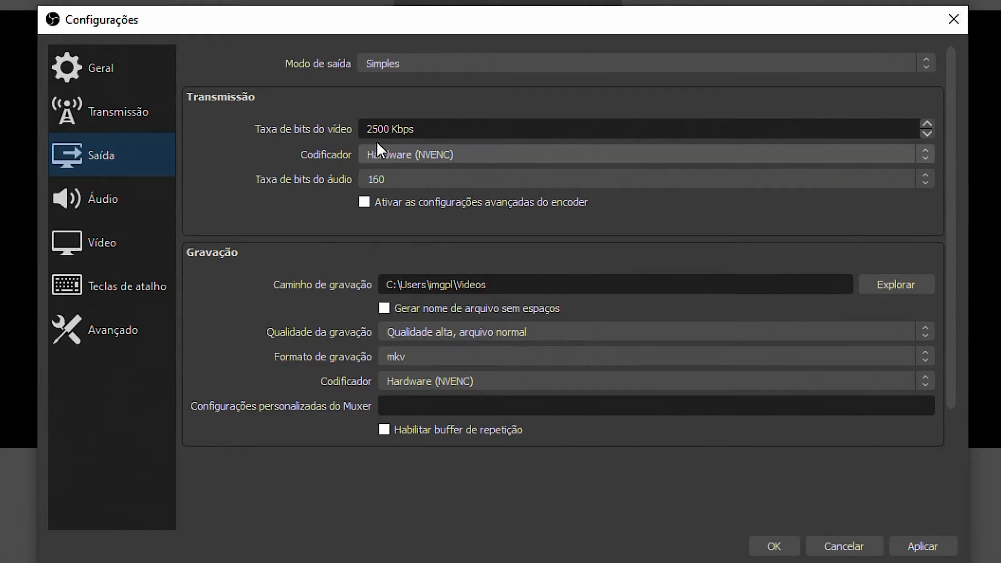
click(571, 205)
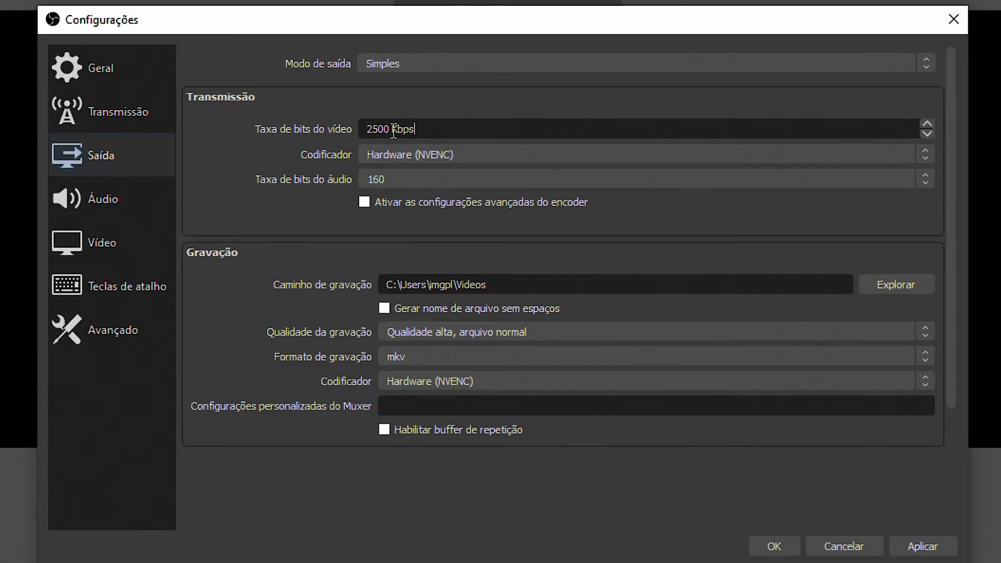
click(405, 61)
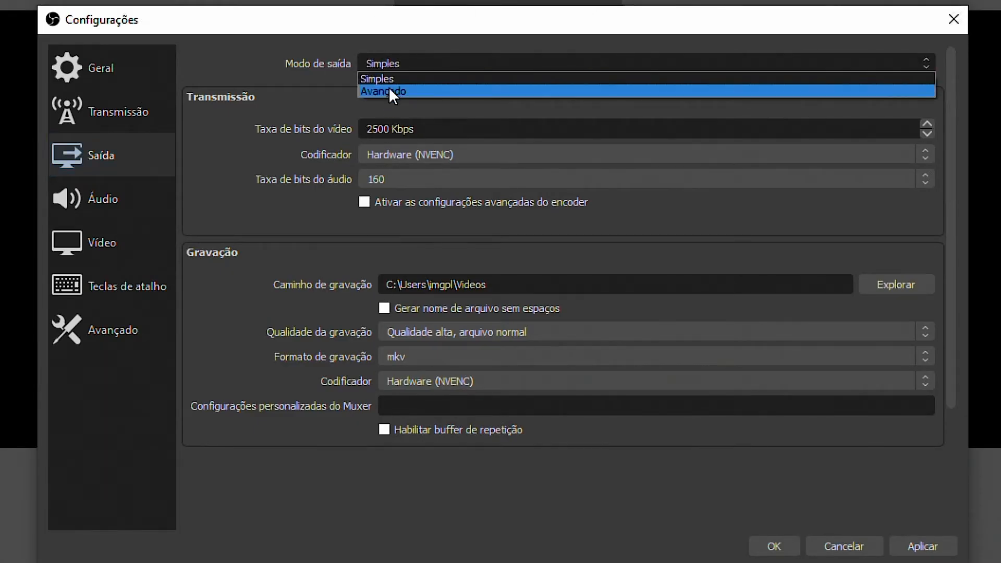
click(392, 91)
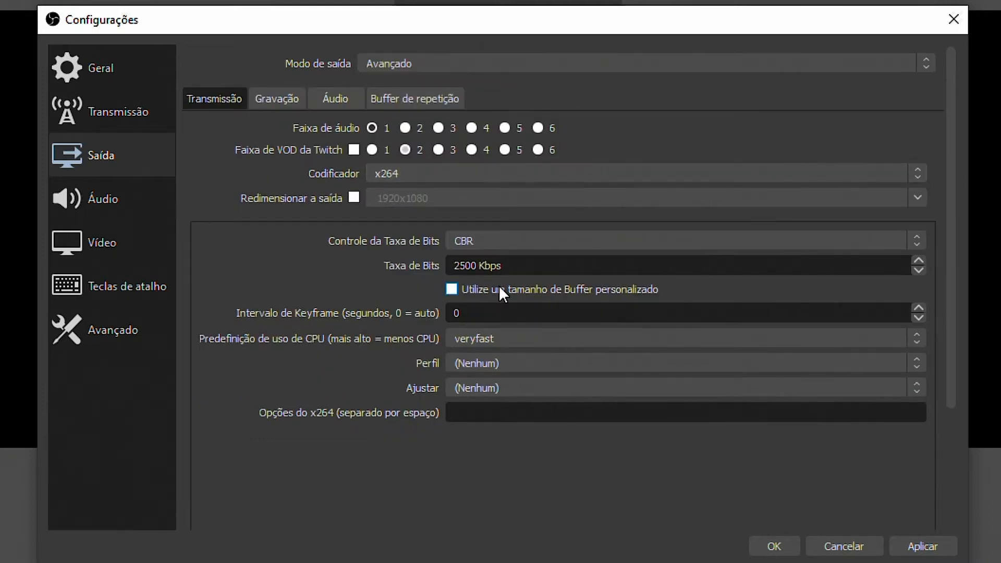
Configure the streaming output with the x264 encoder, CBR rate control and a bitrate of 20000 Kbps
click(413, 176)
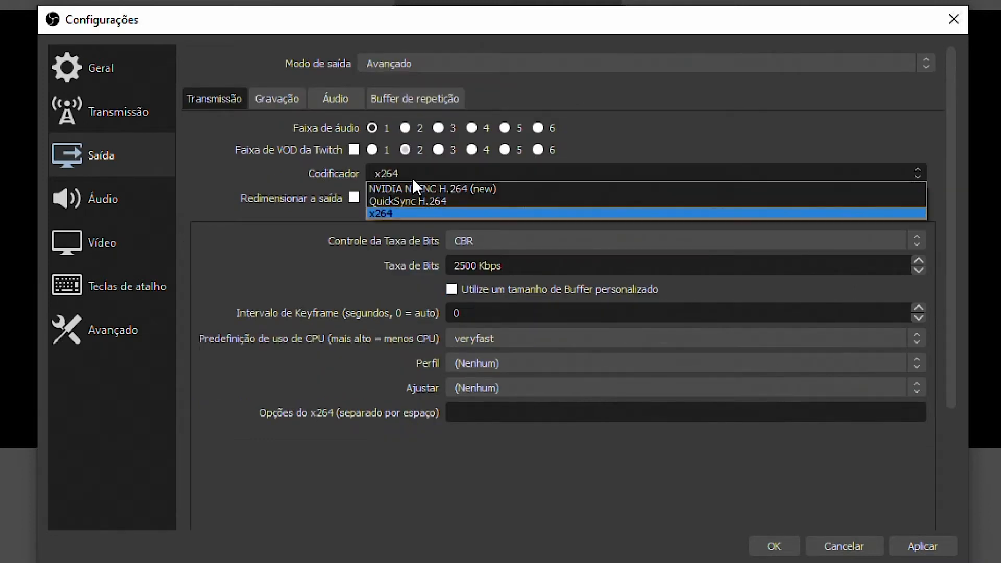
click(402, 214)
click(505, 240)
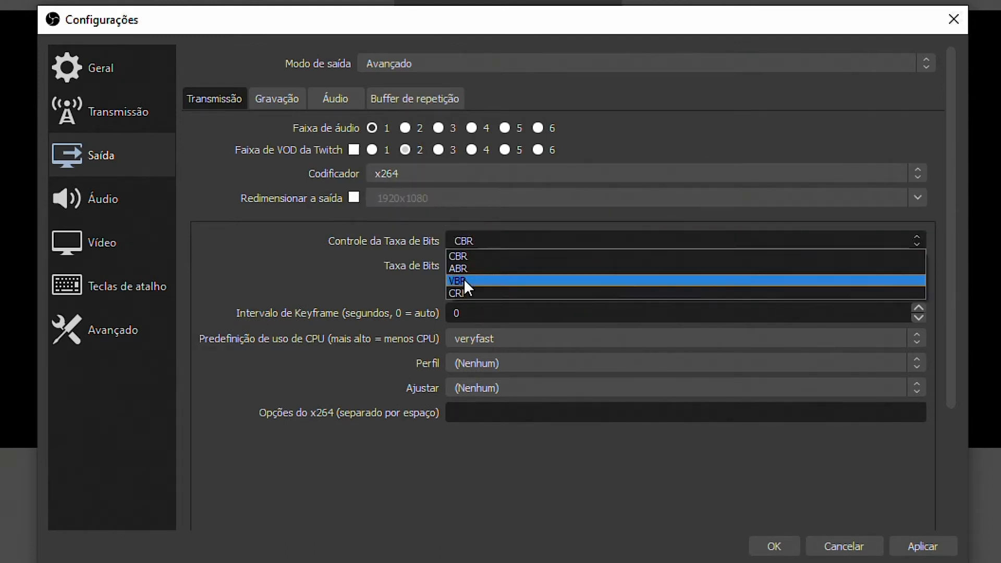
click(476, 255)
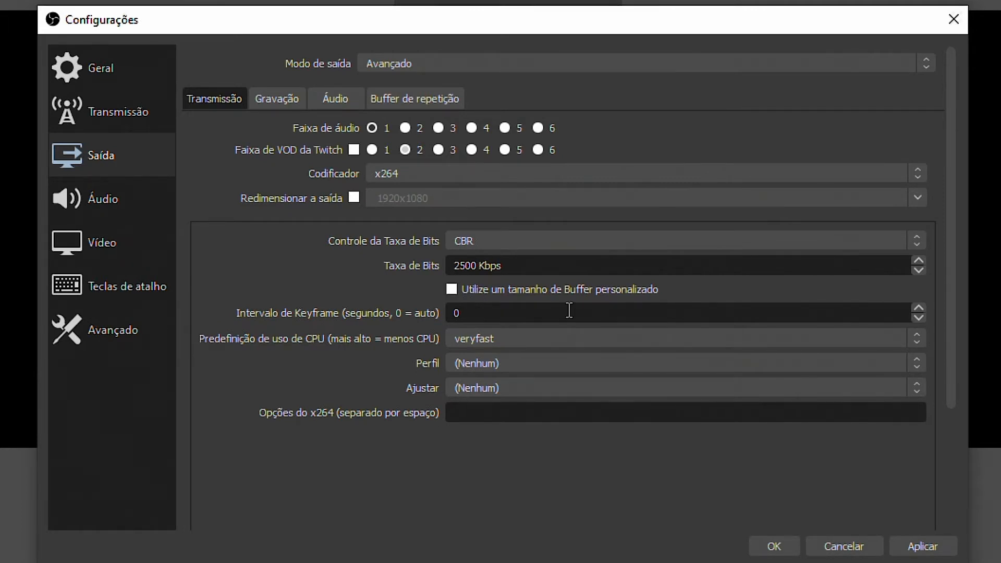
click(477, 266)
drag(476, 266, 446, 266)
text(20000)
click(295, 97)
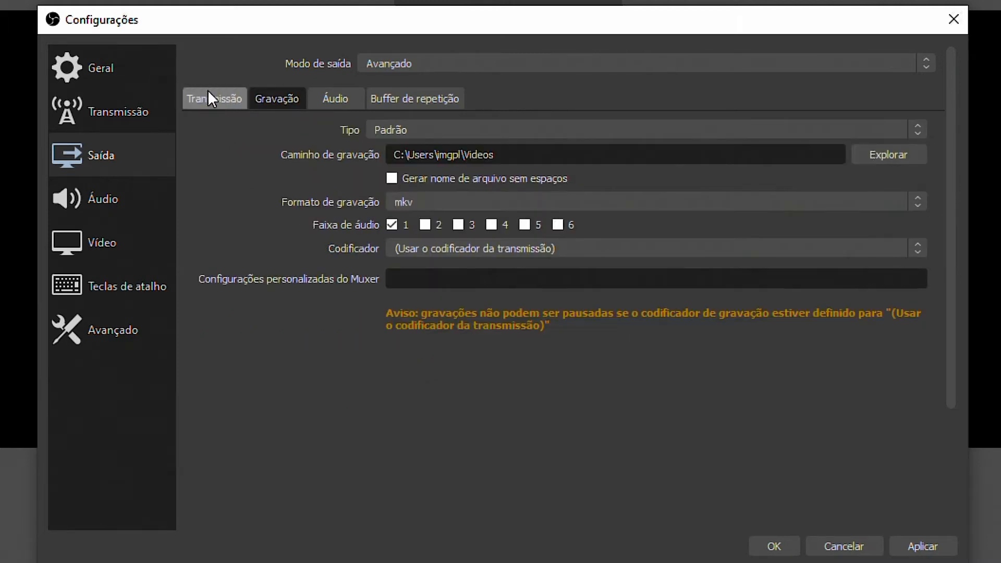
click(209, 91)
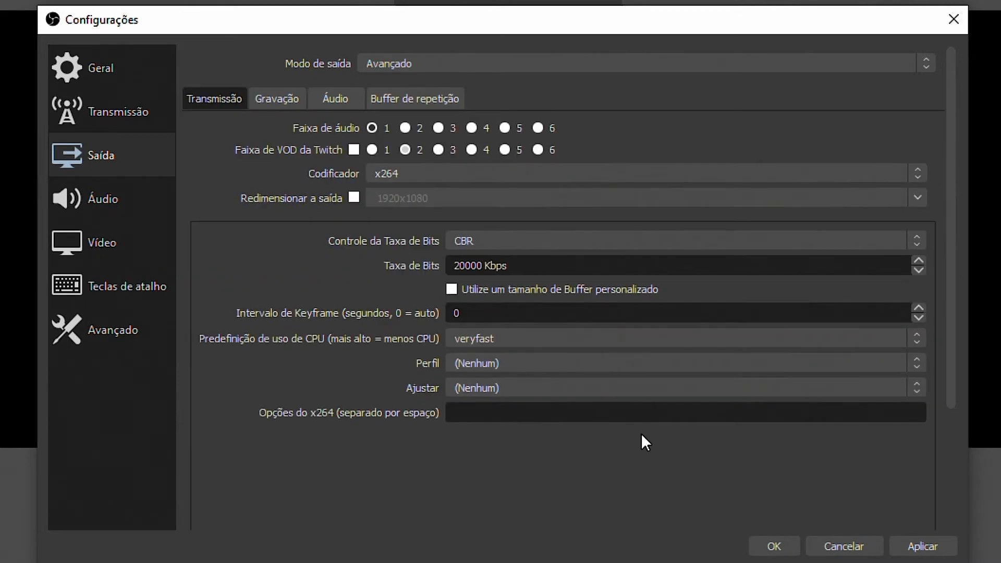
double_click(484, 267)
click(484, 266)
drag(484, 266, 450, 266)
text(5000)
key(BackSpace)
key(BackSpace)
key(BackSpace)
key(BackSpace)
text(2500)
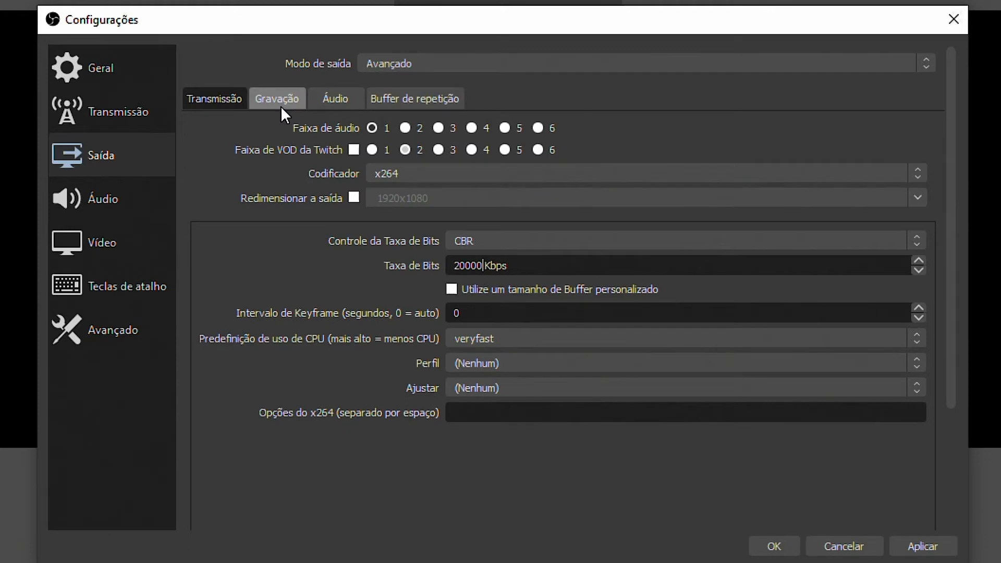
Set the recording path to the Área de Trabalho folder and the recording format to mp4
click(280, 106)
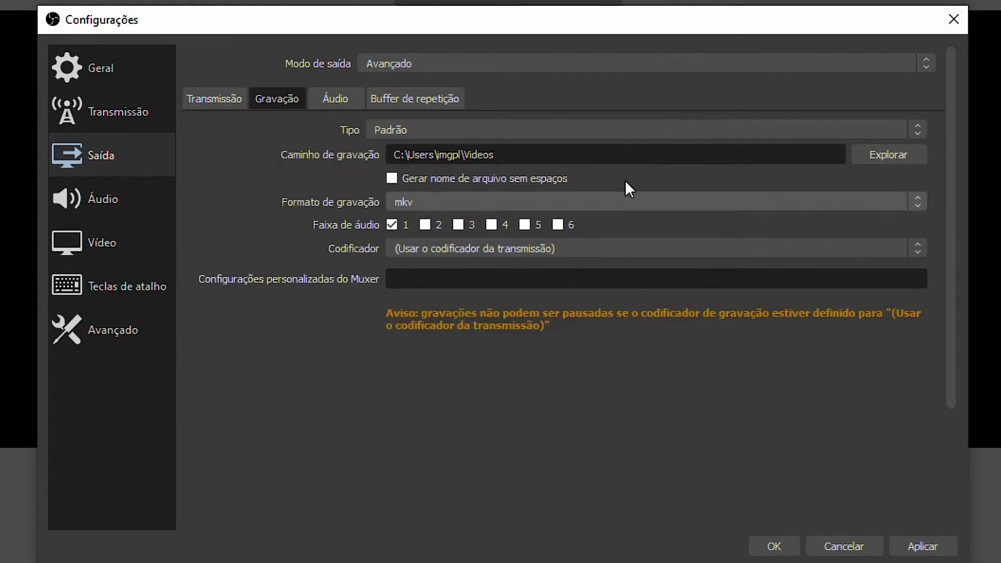
click(905, 160)
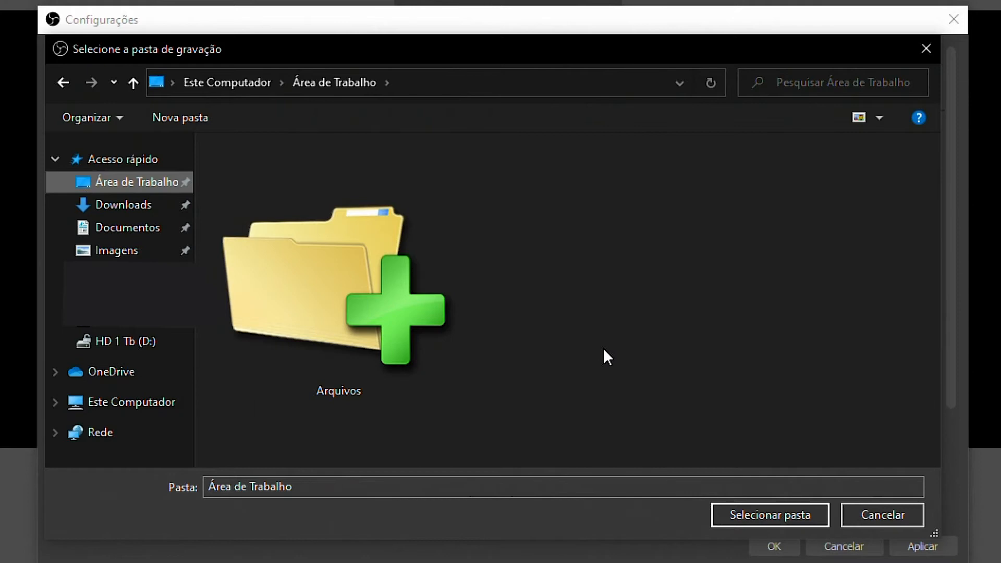
click(770, 513)
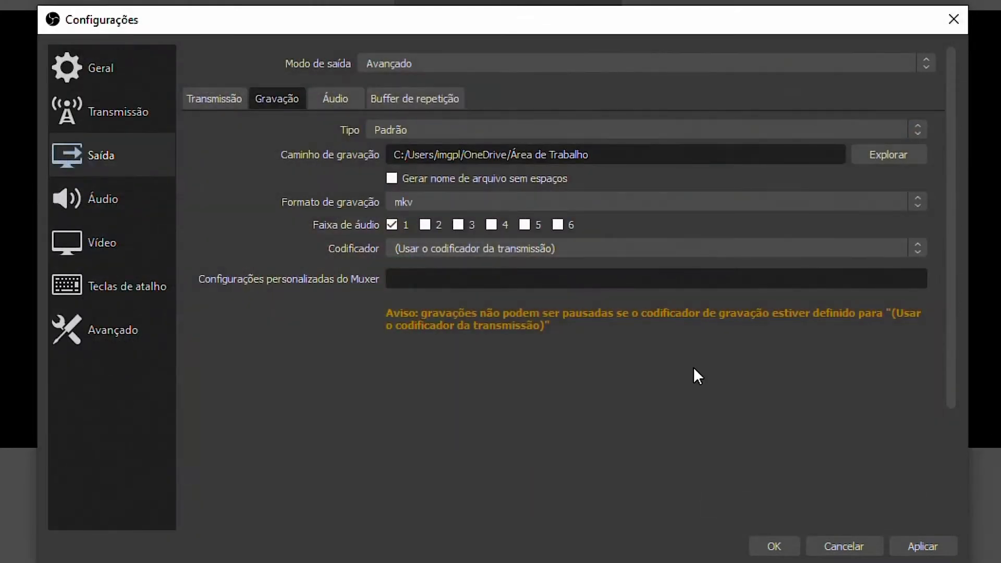
click(441, 207)
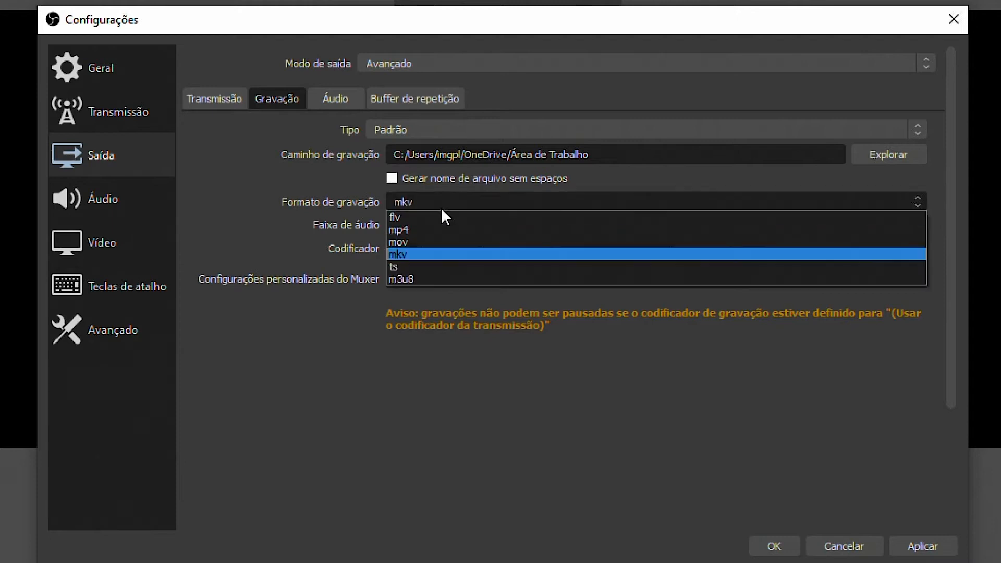
click(424, 230)
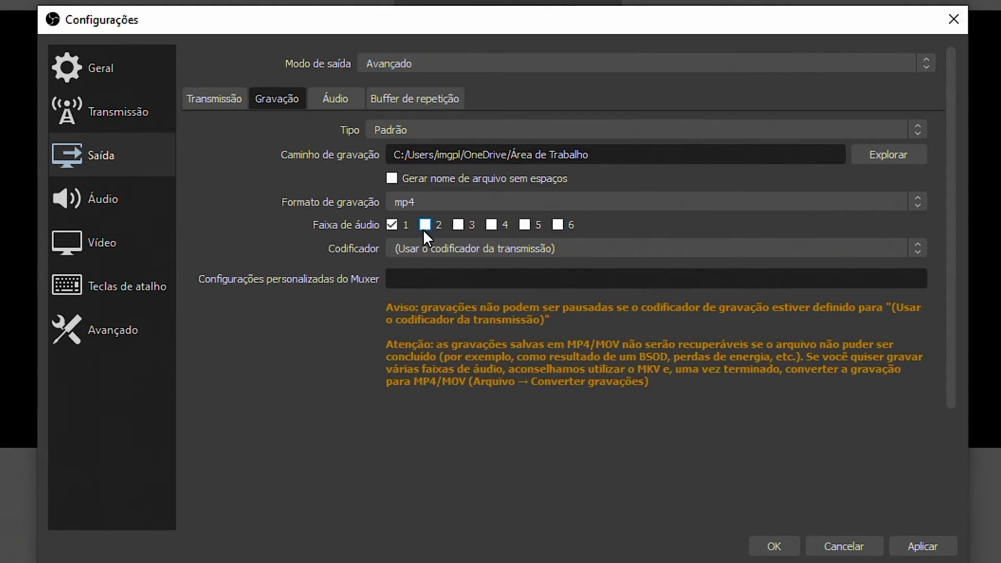
Set the audio bitrate of output track 1 to 320 and apply the settings
click(347, 99)
click(405, 163)
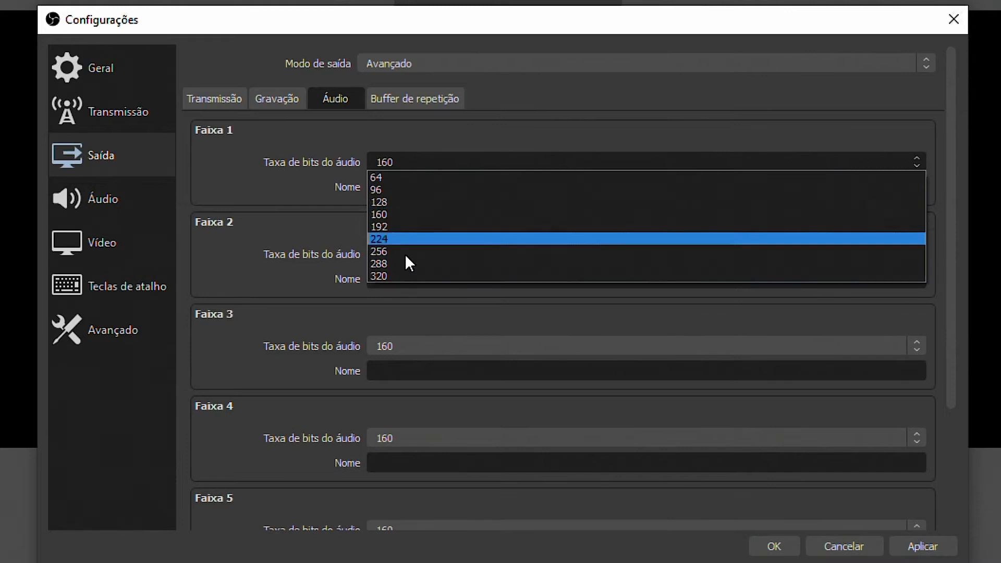
click(407, 275)
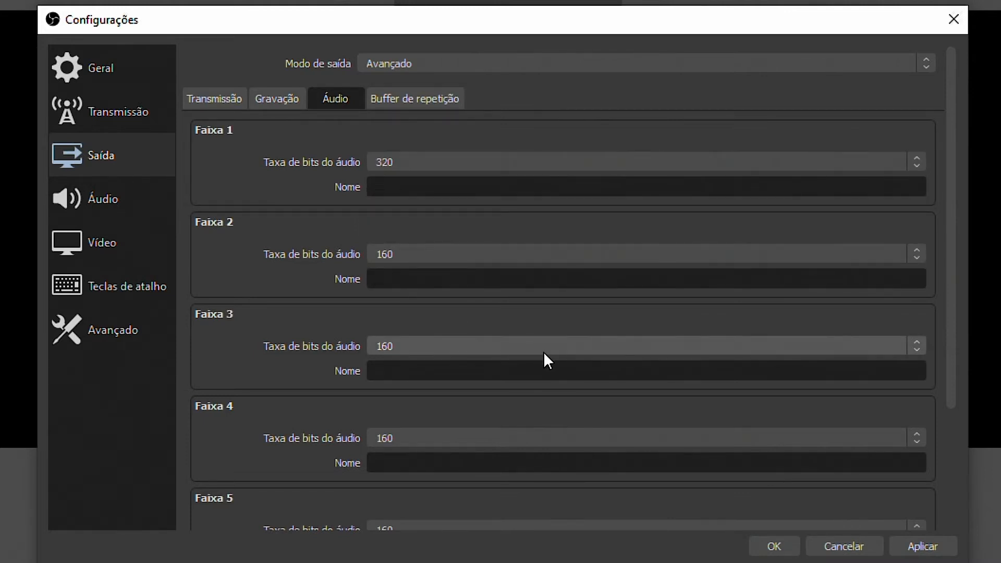
click(403, 166)
click(403, 167)
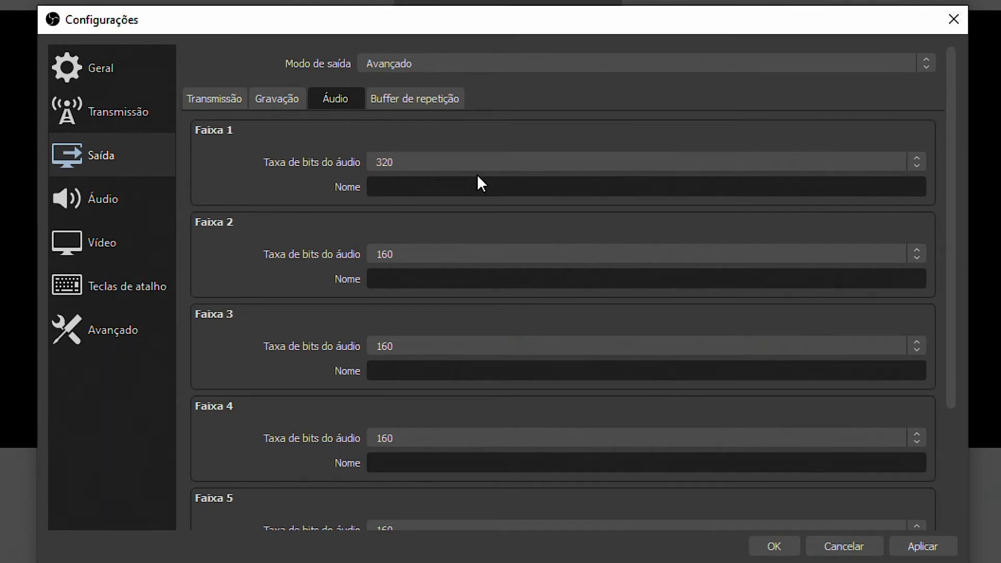
click(406, 103)
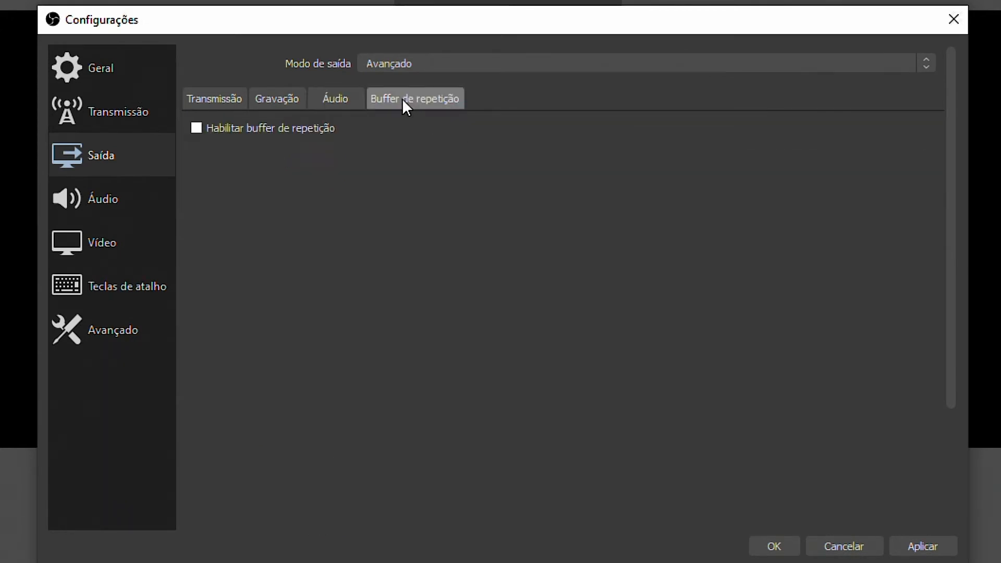
click(324, 101)
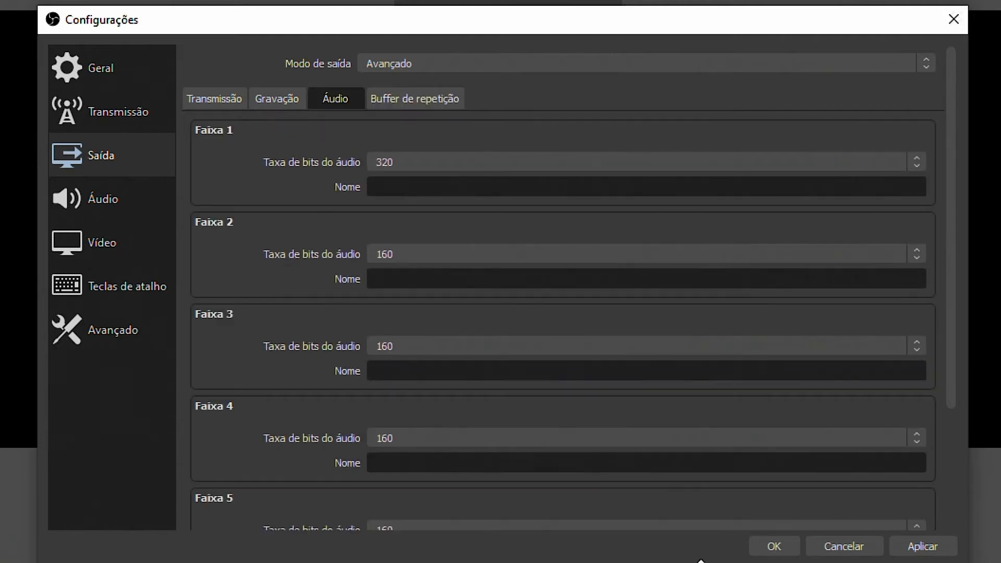
click(922, 546)
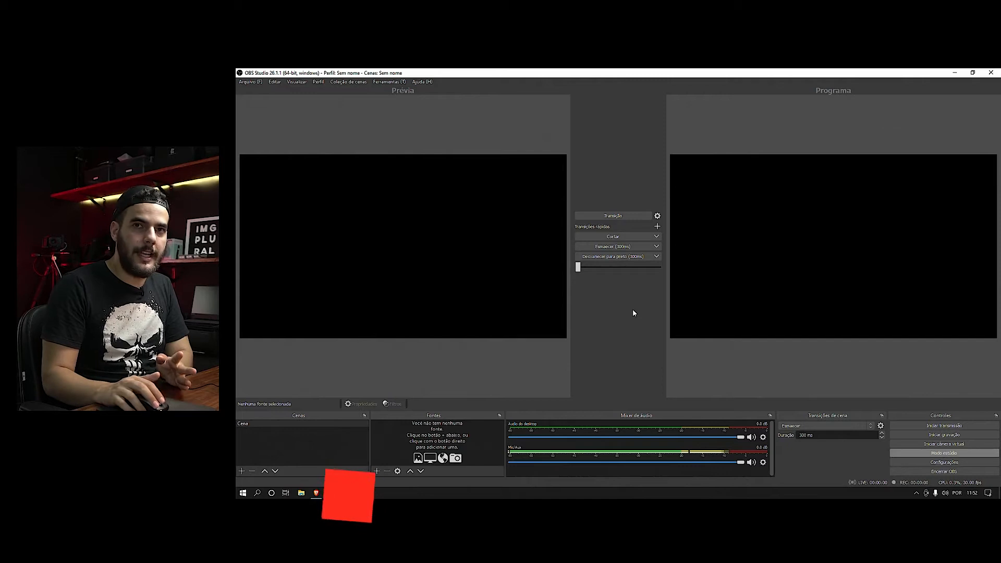
Rename the existing scene Cena as CAMERA PRINCIPAL
click(305, 424)
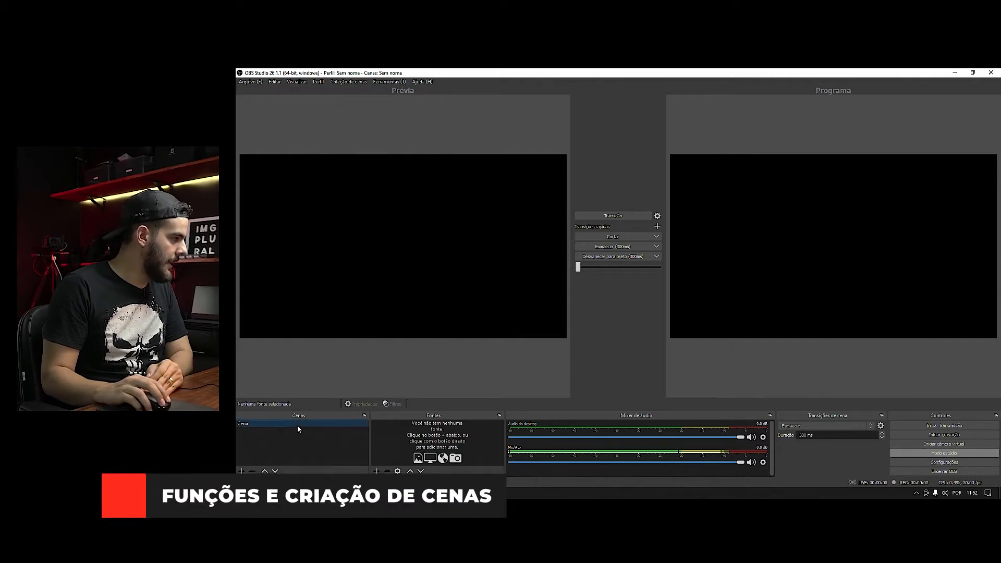
right_click(300, 427)
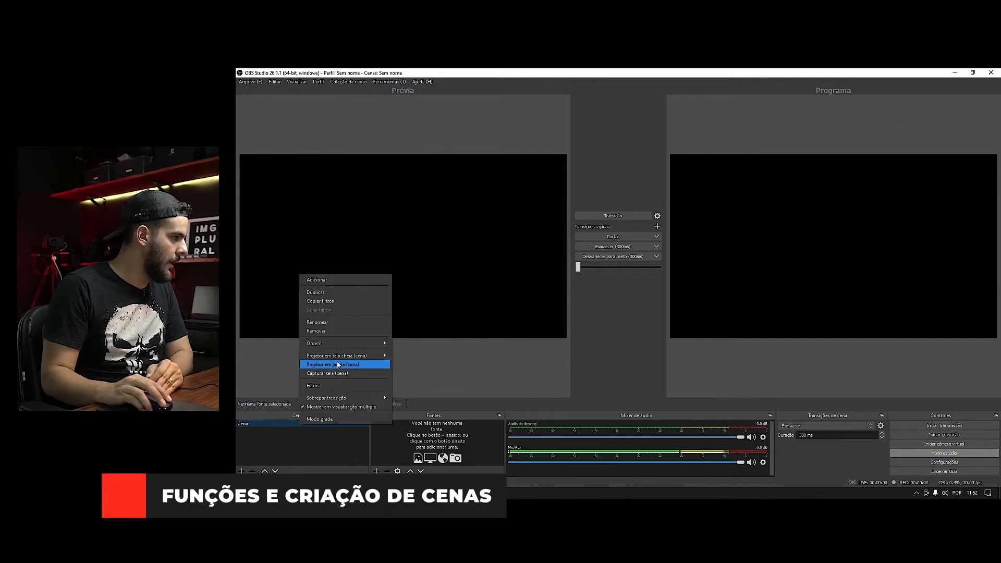
click(335, 324)
text(CAMERA PRINCIP)
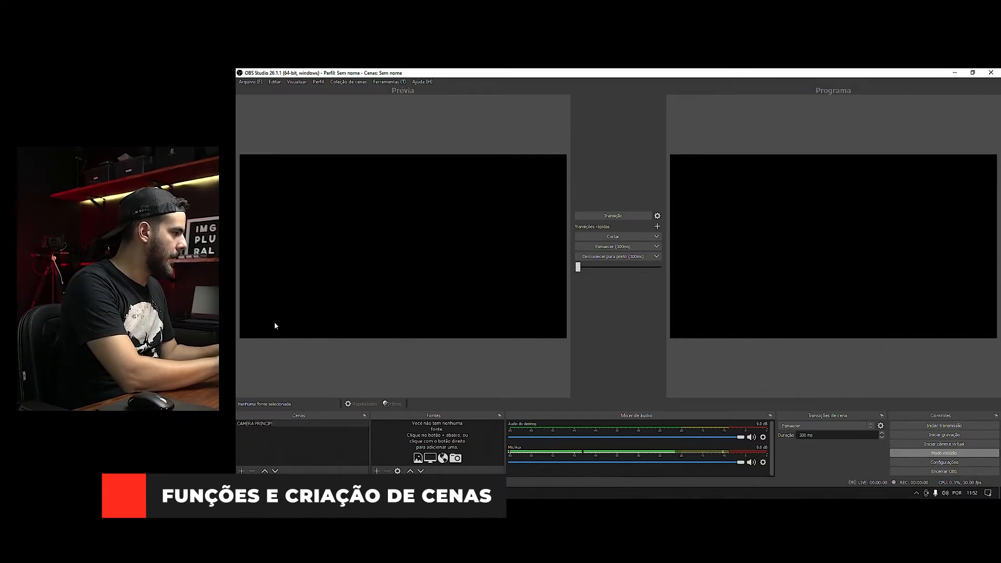
text(AL)
key(Return)
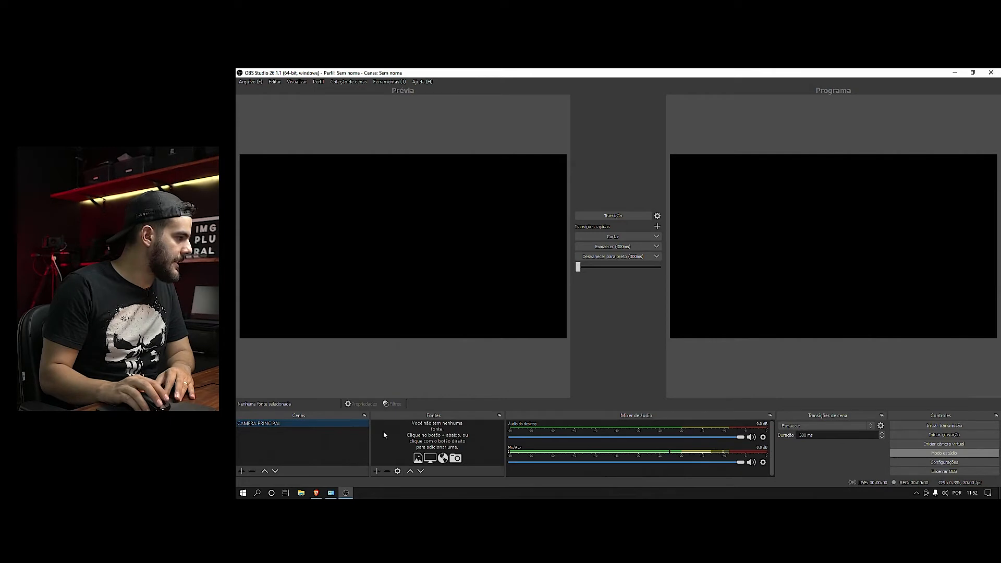
Add a new video capture device source named WEBCAM to the CAMERA PRINCIPAL scene
click(377, 472)
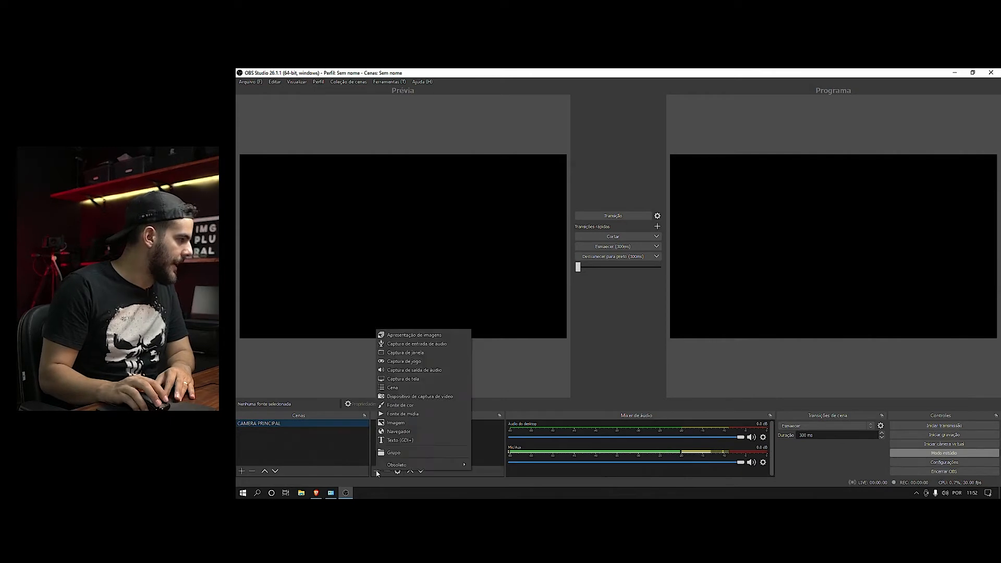
click(413, 398)
drag(606, 237, 556, 237)
key(BackSpace)
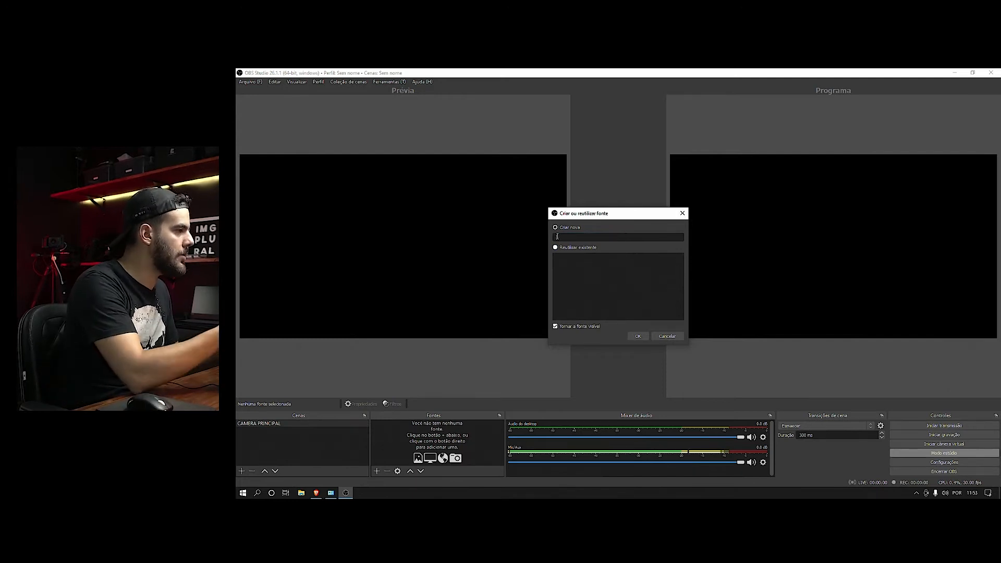
text(CAMERA)
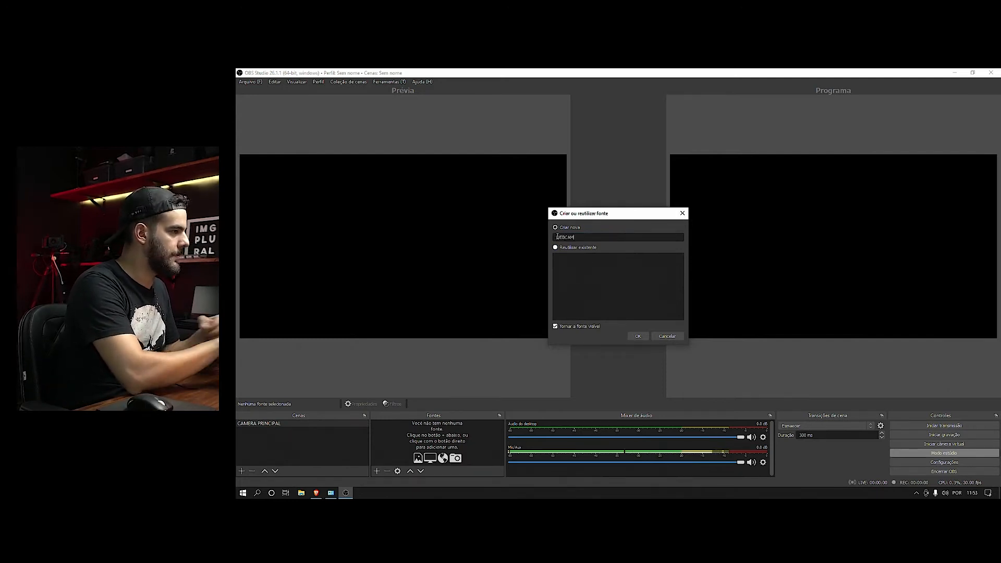
key(Return)
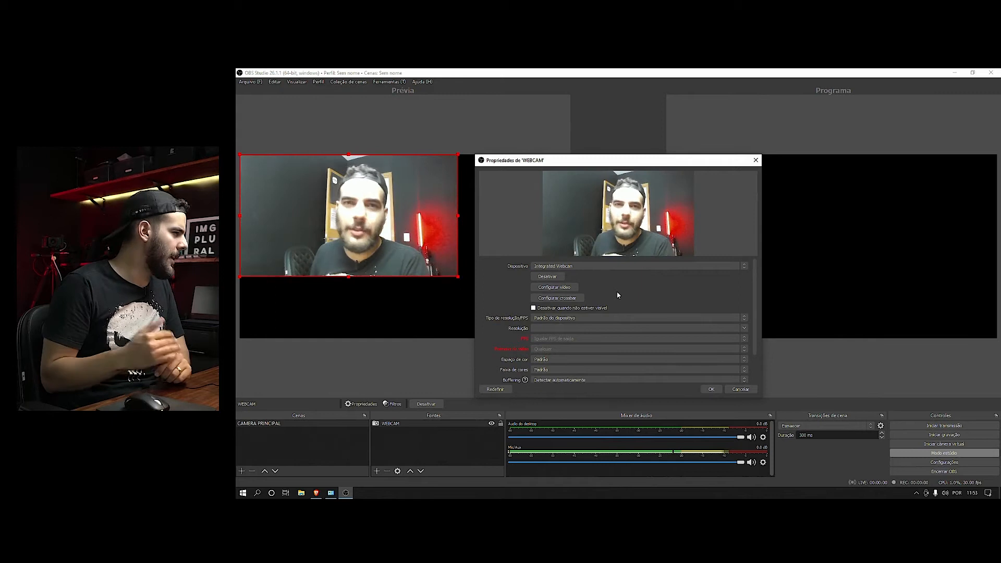
Keep Integrated Webcam as the device of the WEBCAM source and fit its picture to the whole canvas
click(607, 267)
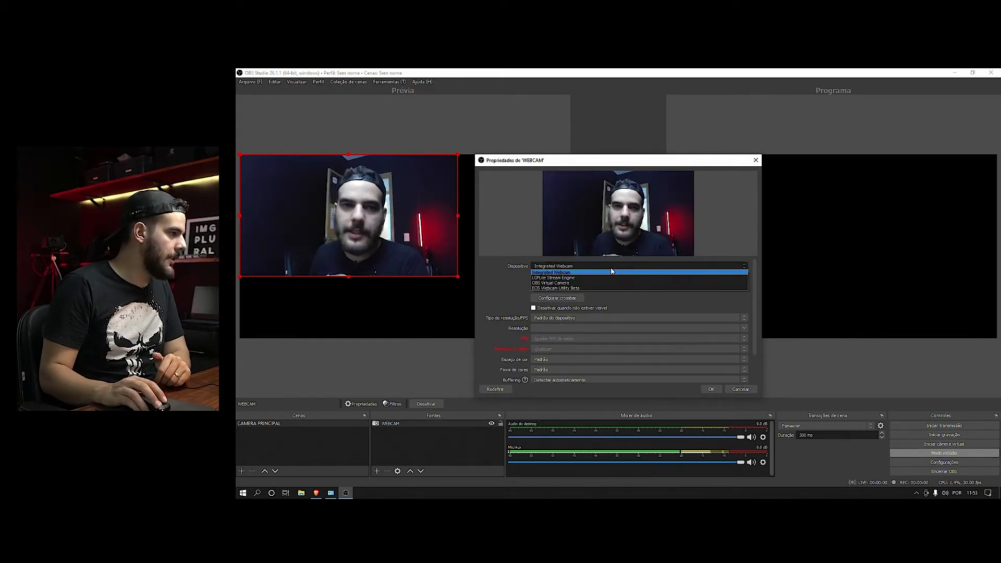
click(721, 233)
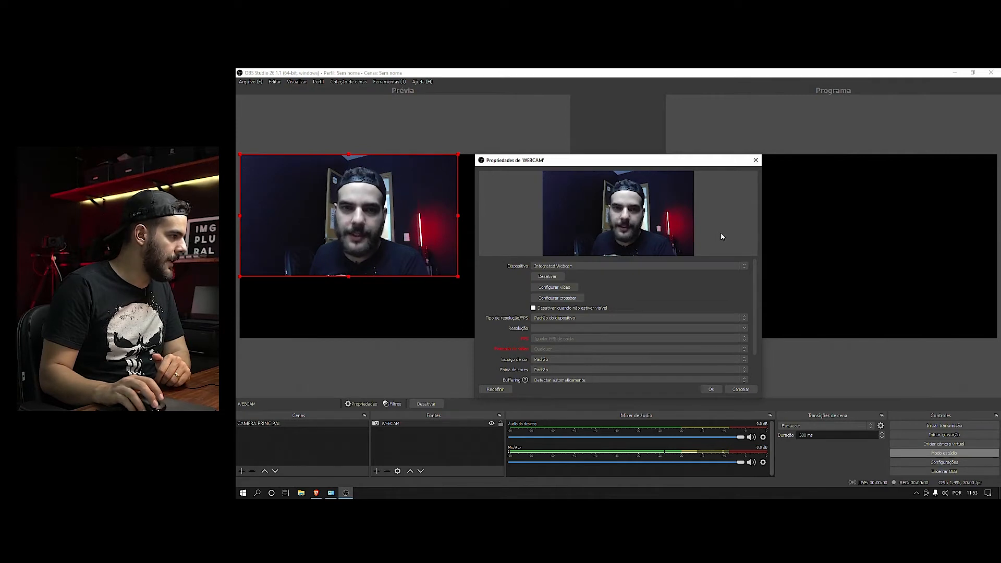
mouse_move(755, 304)
mouse_down()
mouse_move(756, 344)
mouse_move(756, 296)
mouse_up()
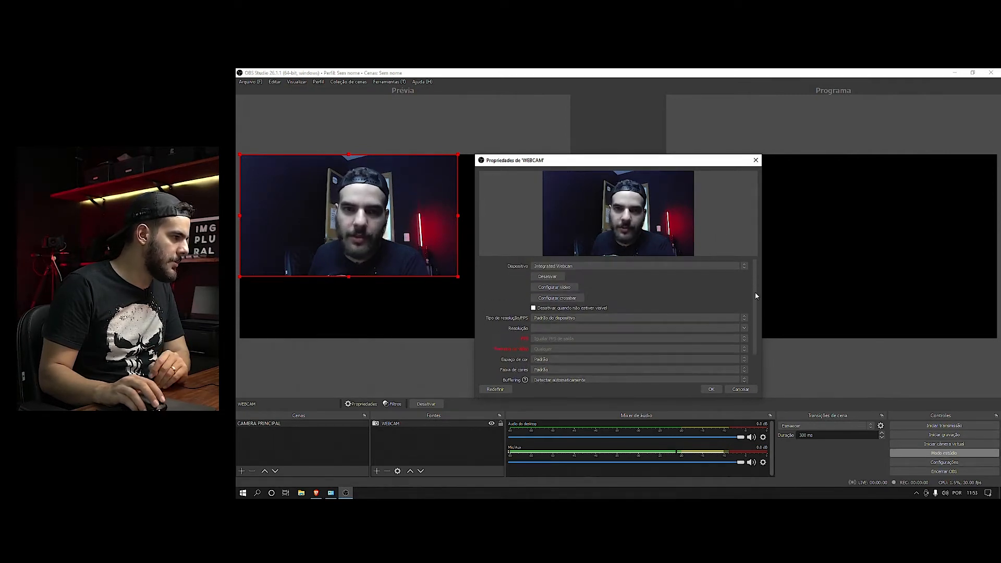
click(712, 389)
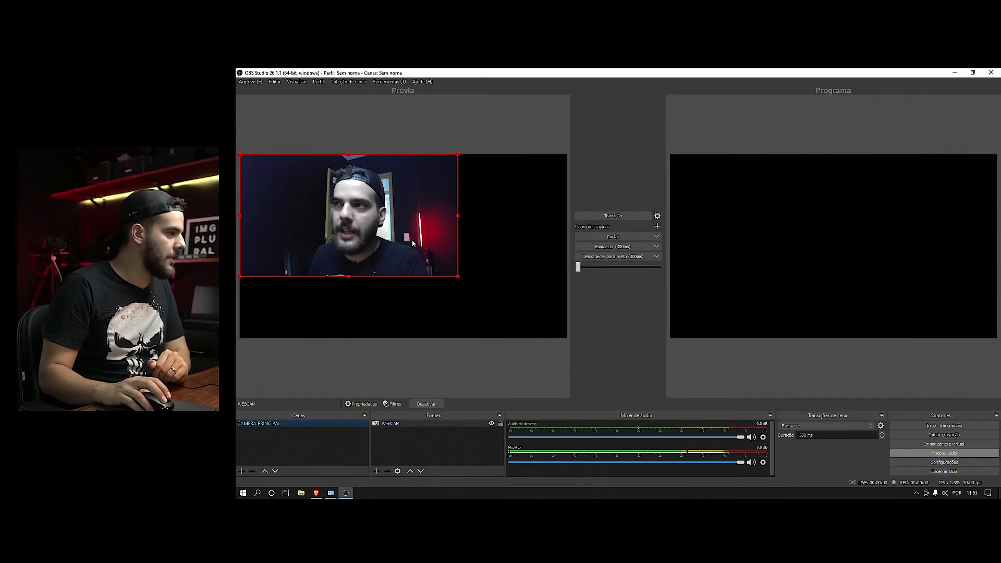
click(397, 424)
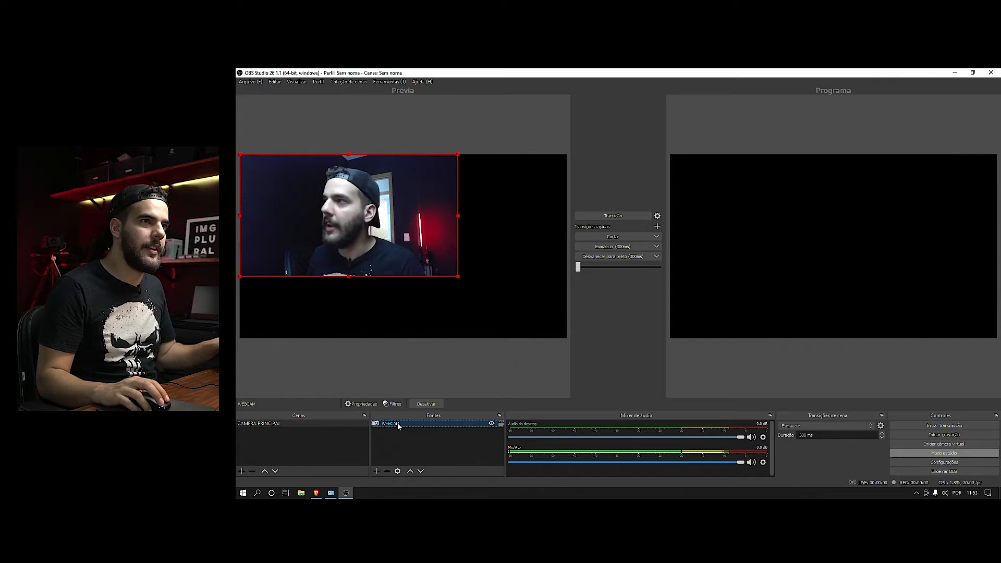
key(ctrl+f)
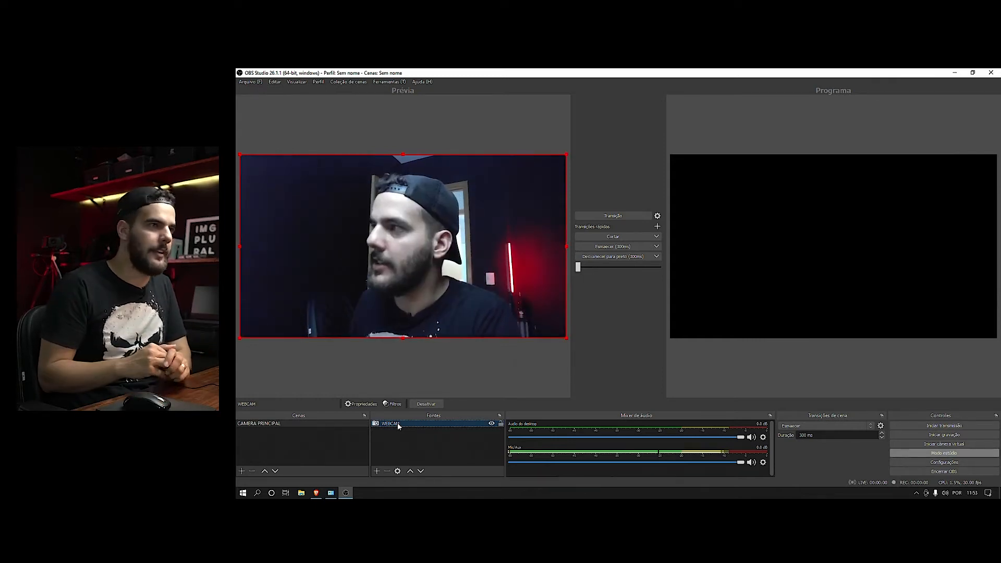
Add a second scene named TELA DIVIDIDA
click(296, 437)
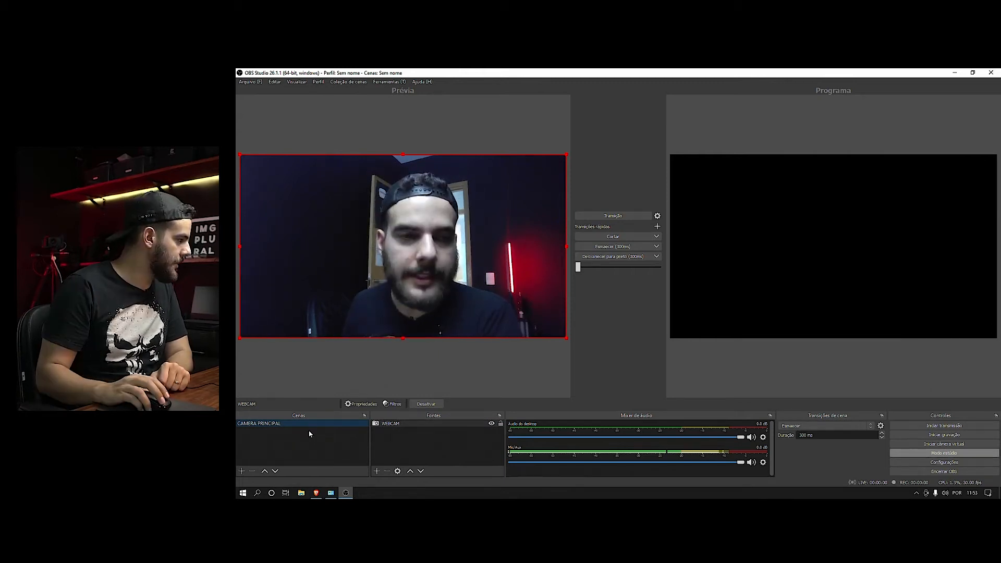
right_click(293, 441)
click(314, 446)
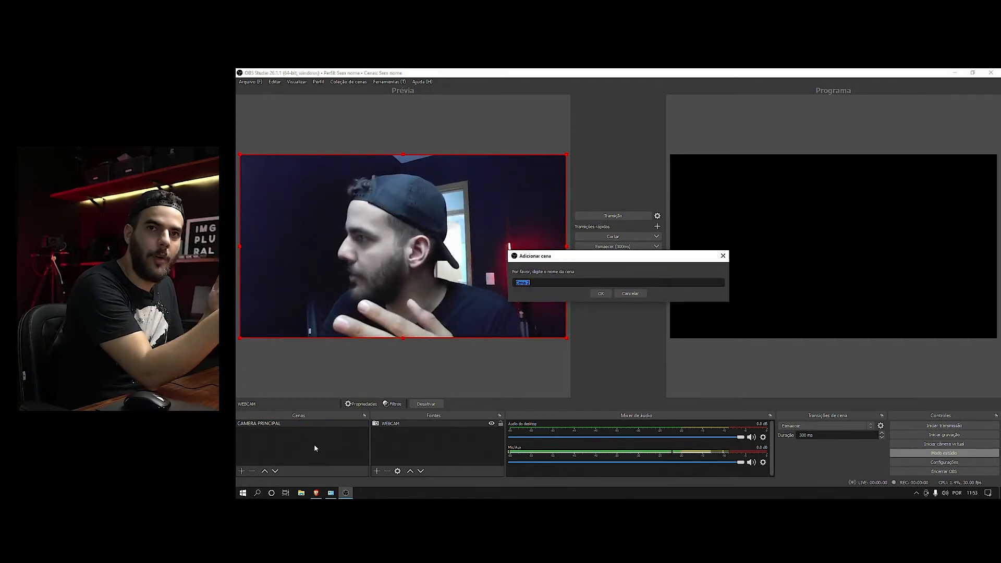
text(TELA DIVIDIDA)
key(Return)
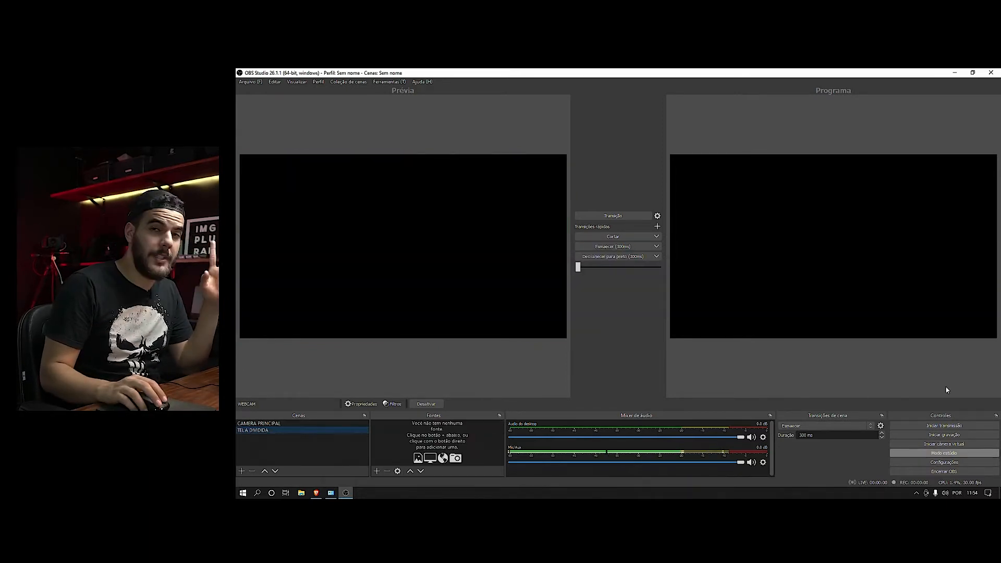
Turn off studio mode and reuse the existing WEBCAM source as a video capture device in the TELA DIVIDIDA scene
click(937, 454)
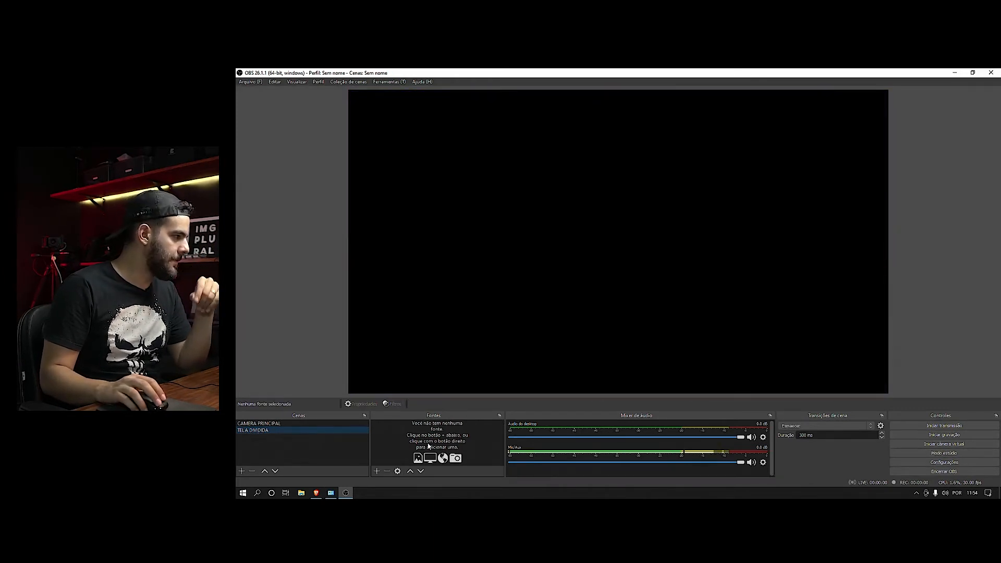
click(377, 471)
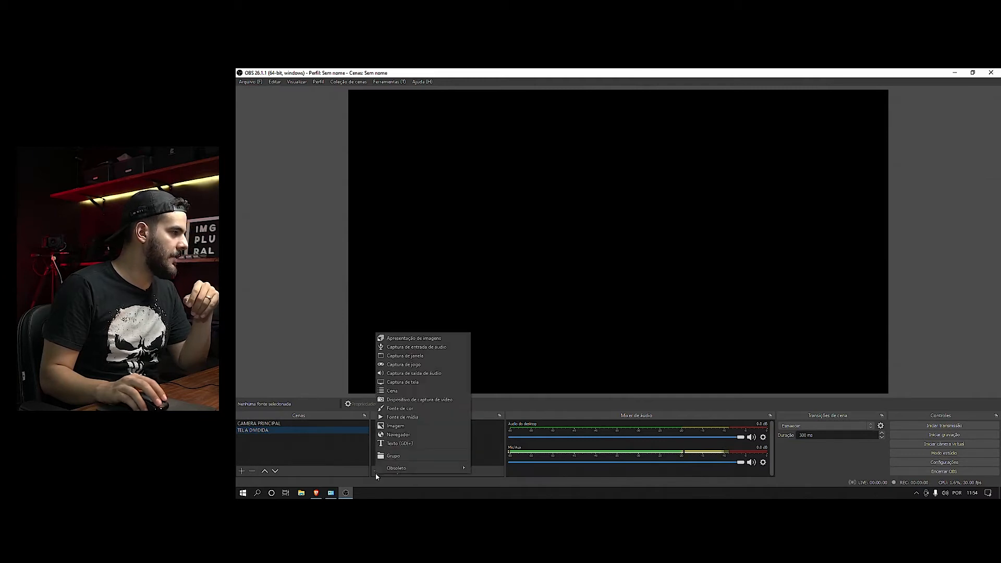
click(436, 400)
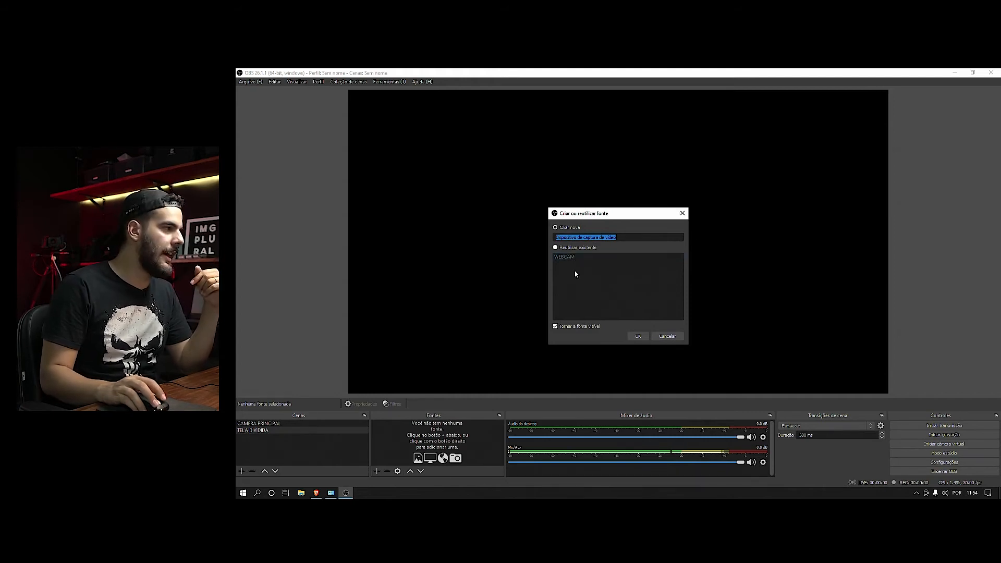
click(570, 248)
click(572, 257)
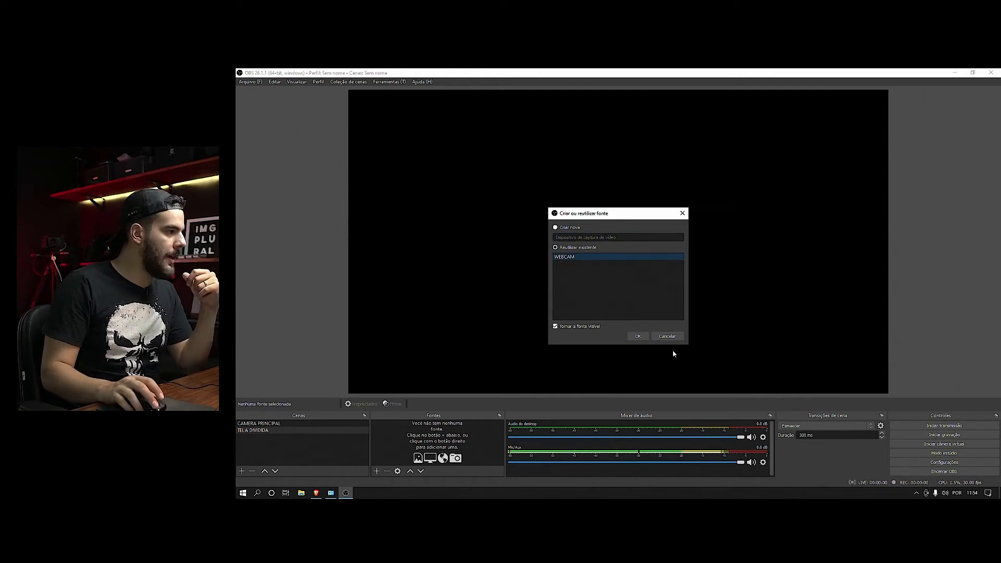
click(638, 335)
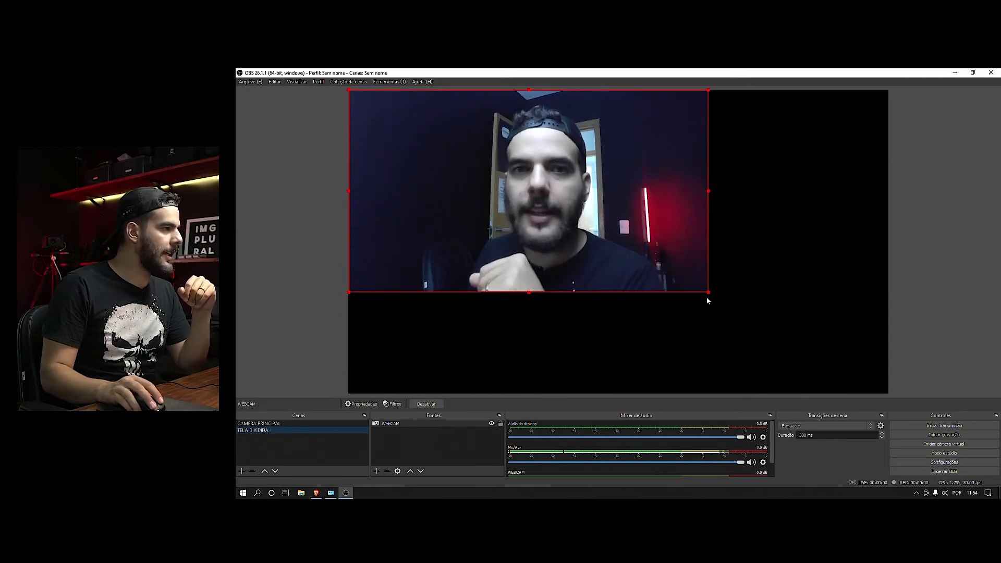
Shrink the webcam picture, crop its left and right sides, and place it at mid-height near the canvas's left edge
drag(708, 293, 507, 186)
drag(443, 139, 443, 228)
drag(521, 225, 539, 245)
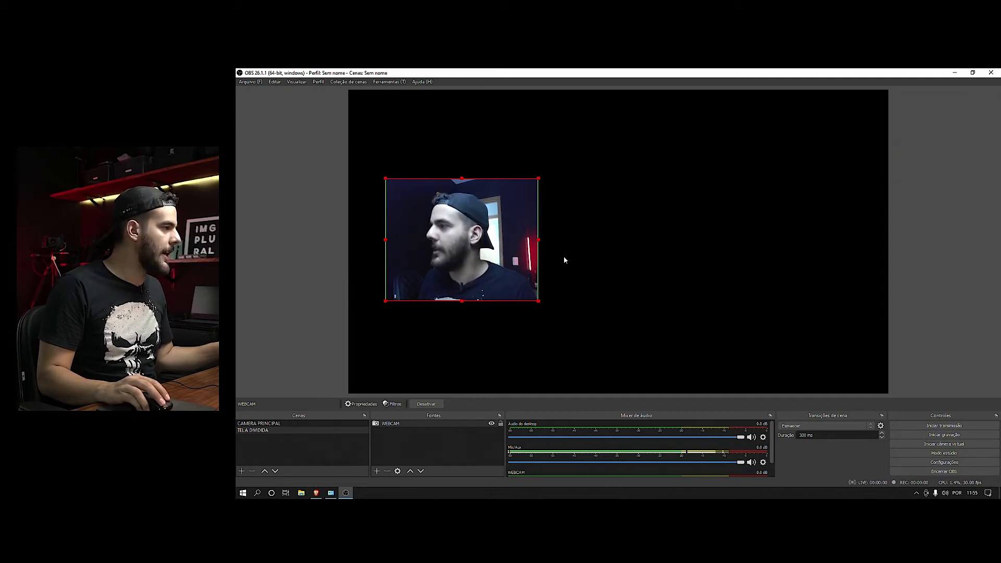
drag(516, 260, 477, 248)
click(424, 445)
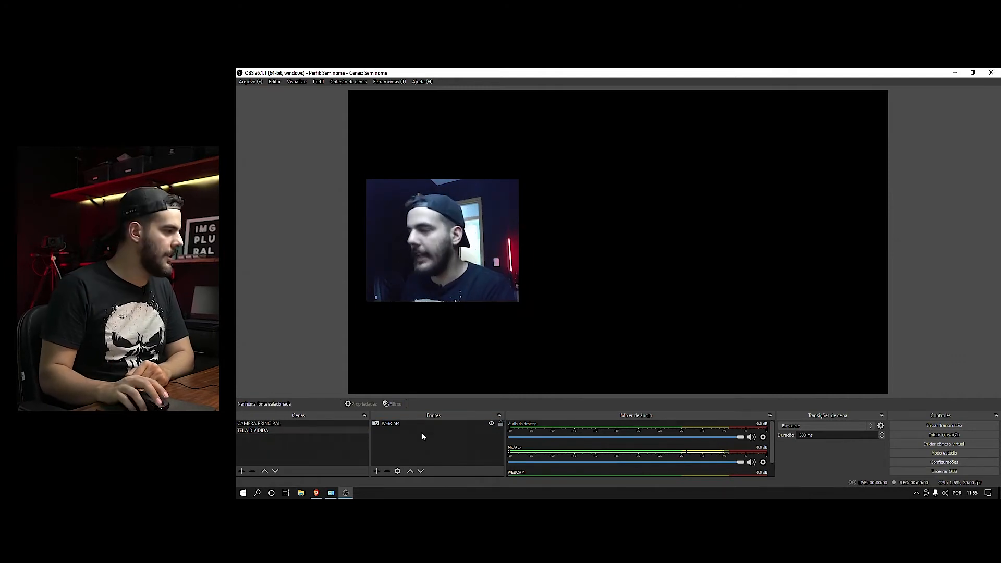
Add a new window capture source with the default name Captura de janela to the TELA DIVIDIDA scene
right_click(422, 434)
click(456, 441)
right_click(453, 435)
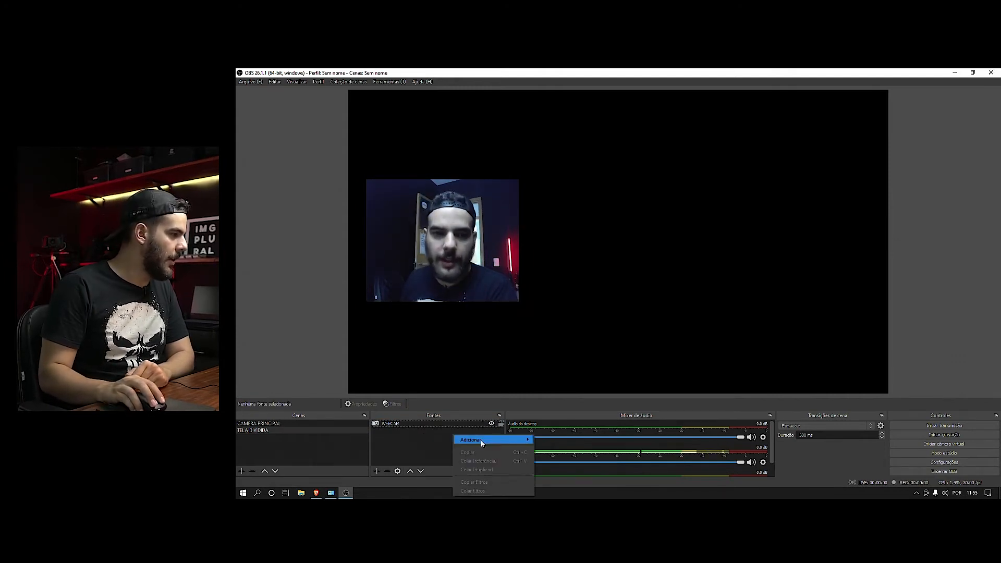
mouse_move(480, 440)
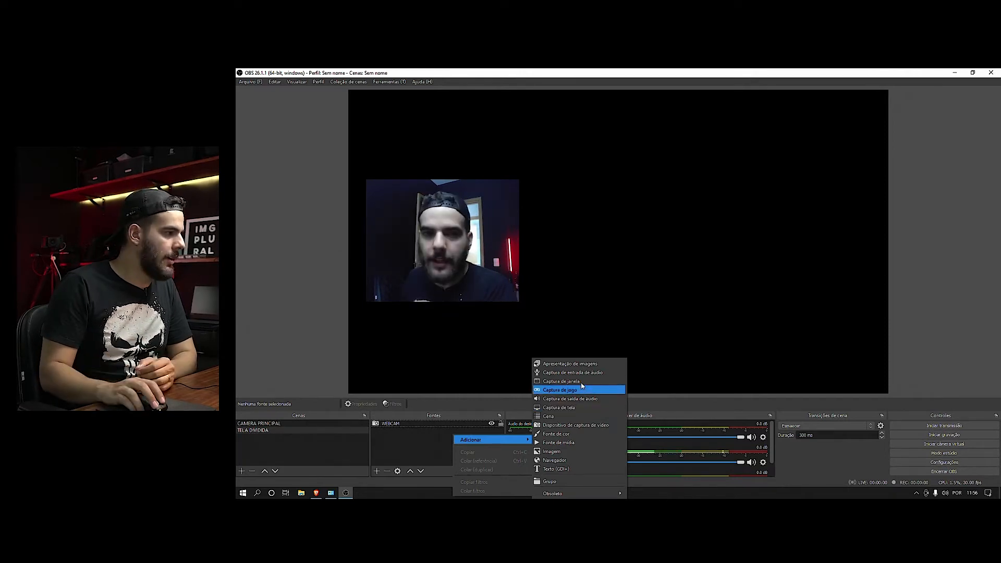
click(580, 381)
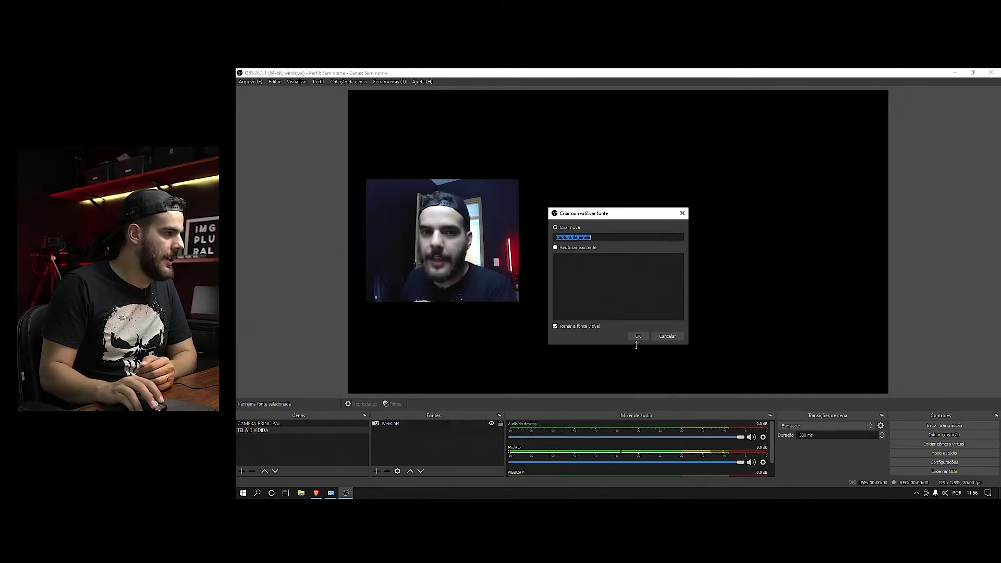
click(644, 337)
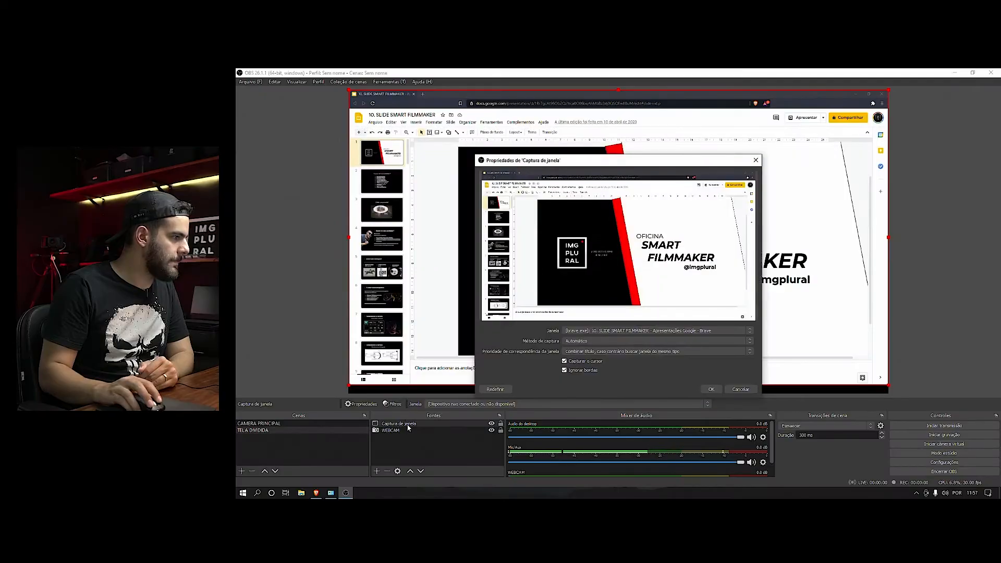
Set the window capture to the Brave window showing the 10. SLIDE SMART FILMMAKER presentation
click(744, 332)
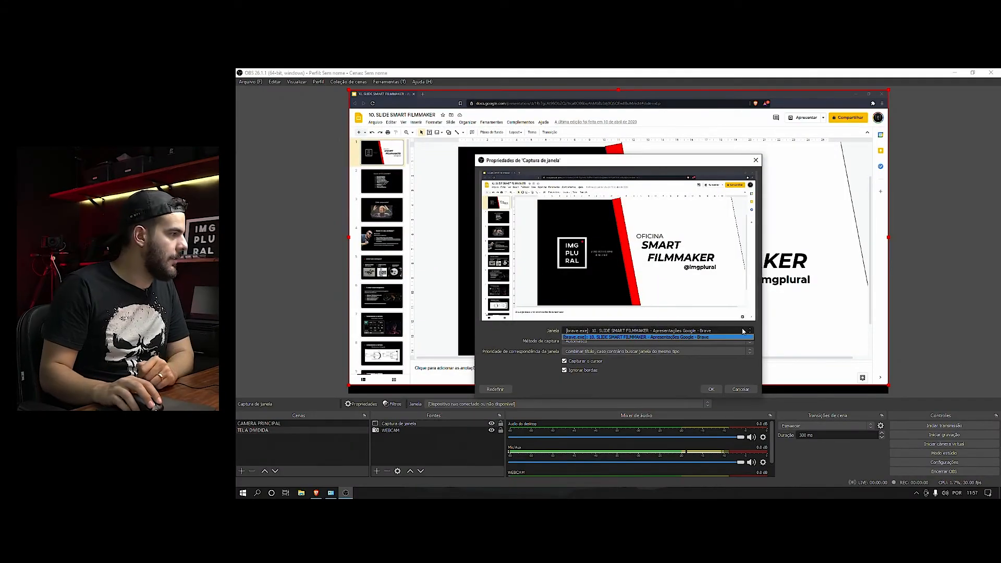
click(611, 338)
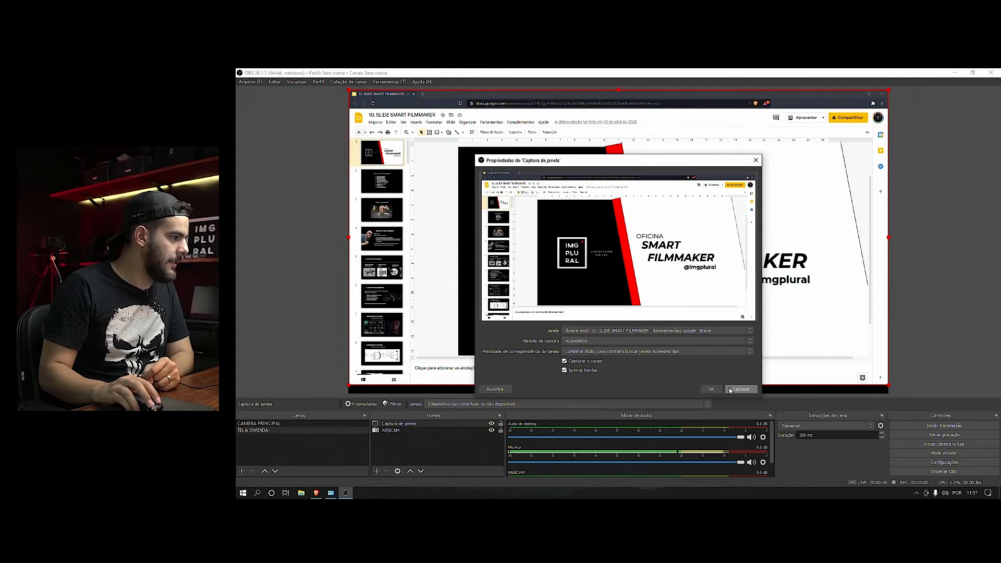
click(713, 389)
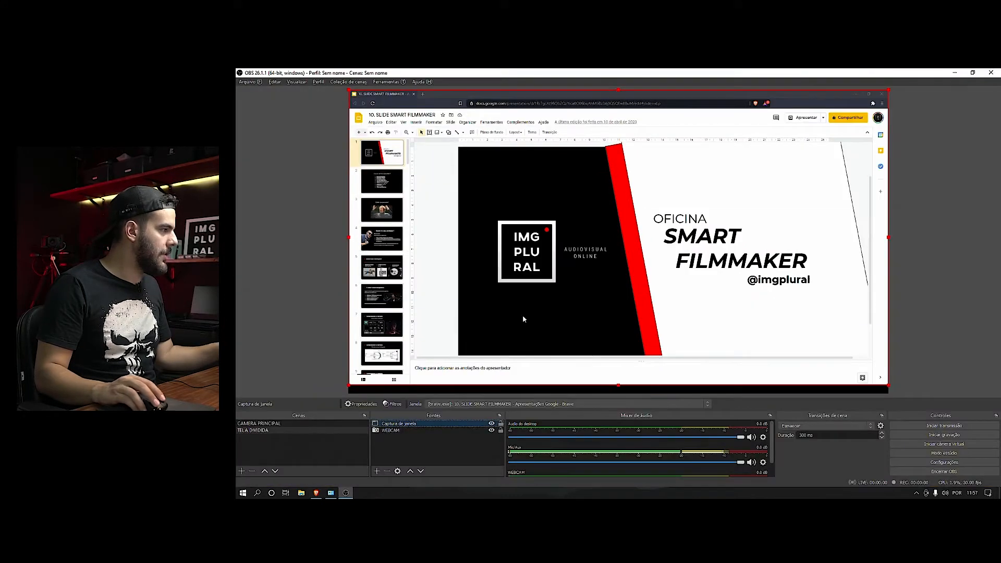
Scale down the window capture from its upper-left corner and position it on the right part of the canvas
click(402, 424)
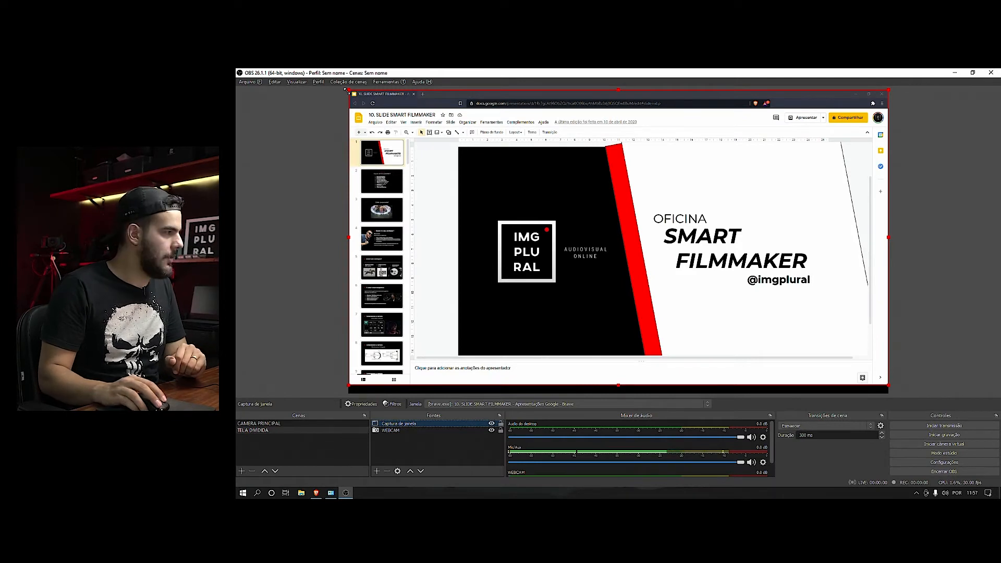
drag(347, 91, 499, 167)
drag(649, 235, 655, 197)
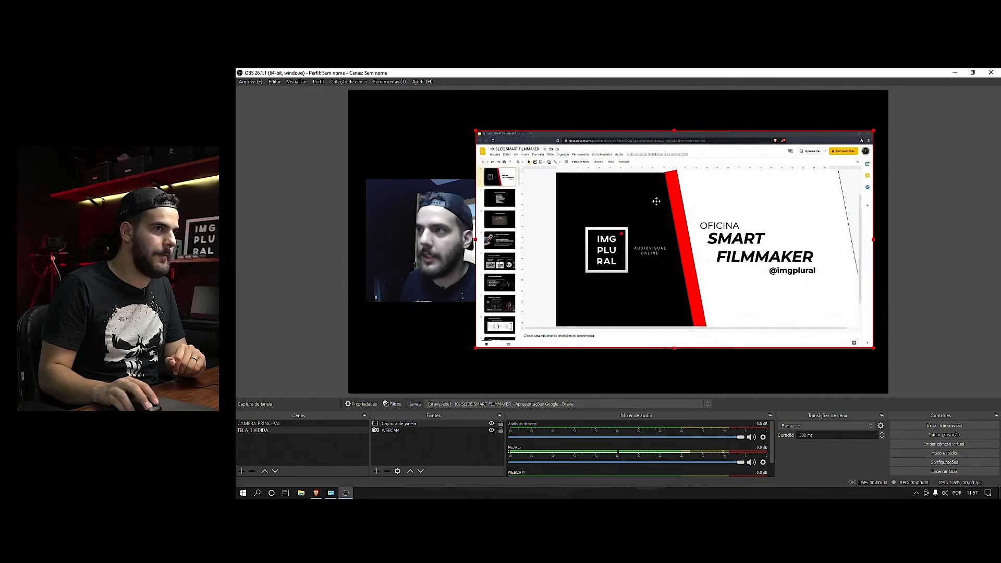
Shrink the WEBCAM picture further and move it clear of the window capture on the canvas's left side
click(447, 253)
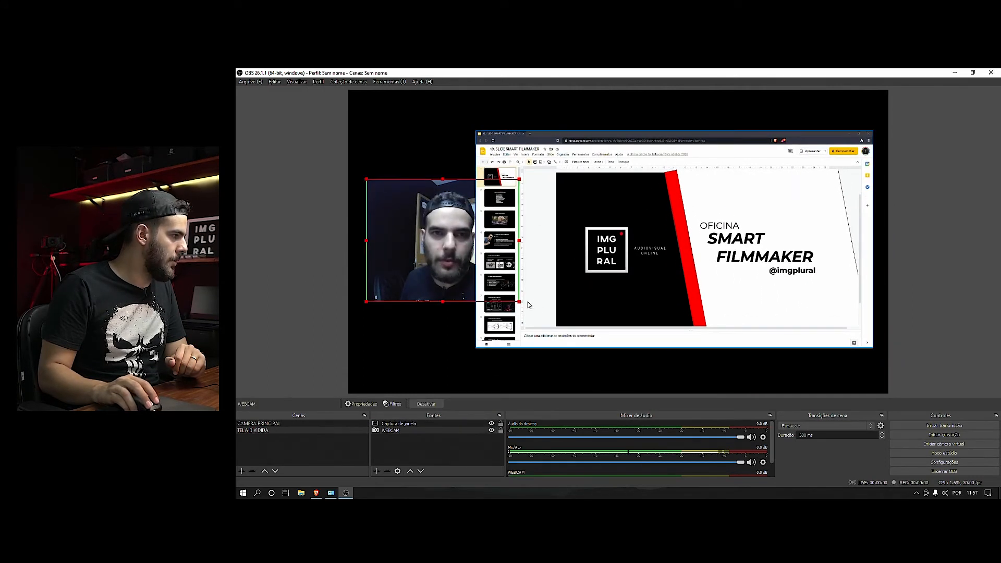
drag(520, 302, 471, 263)
drag(401, 213, 394, 242)
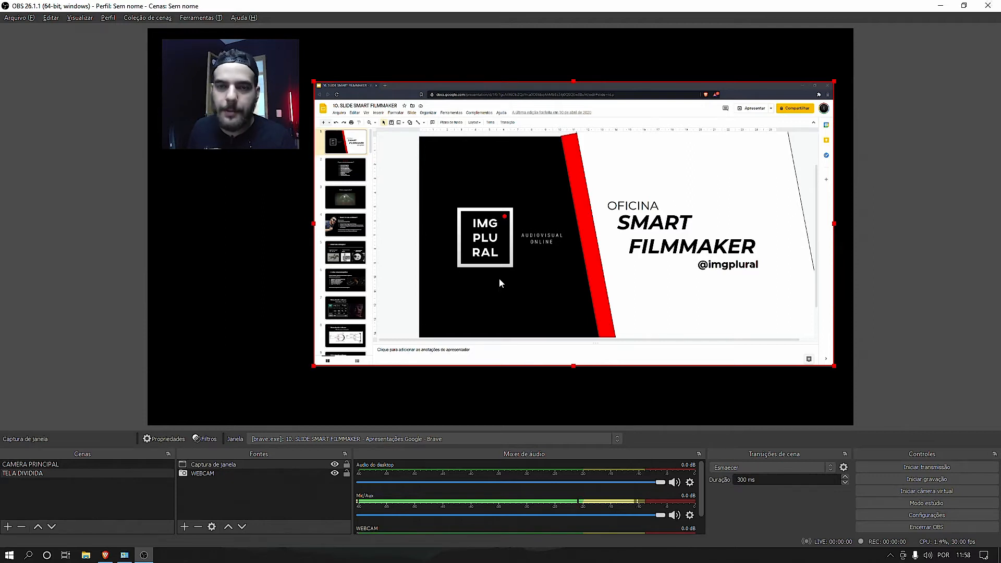
Switch to Brave, start the SMART FILMMAKER slides in full-screen presentation mode, and return to OBS
key(alt+Tab)
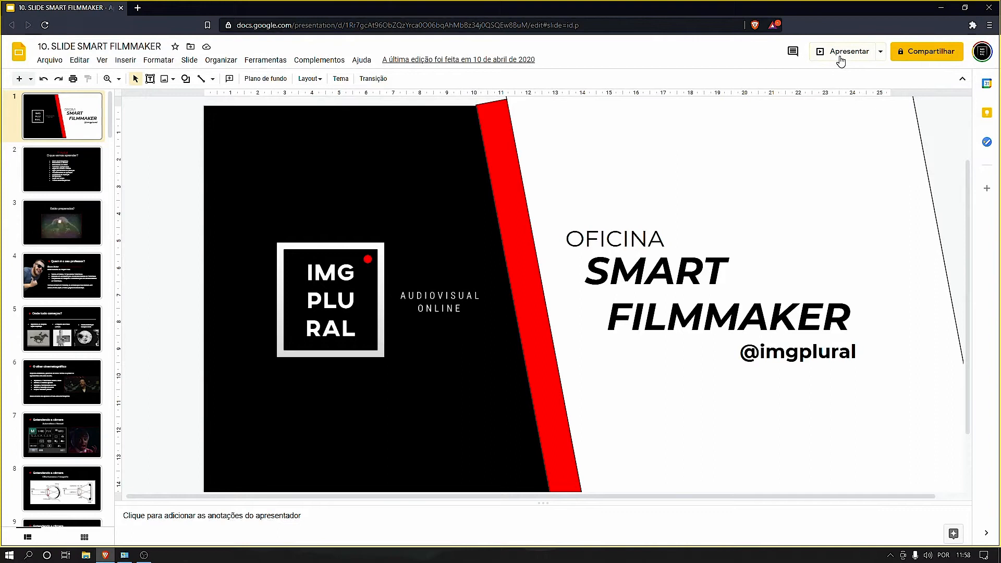
click(841, 56)
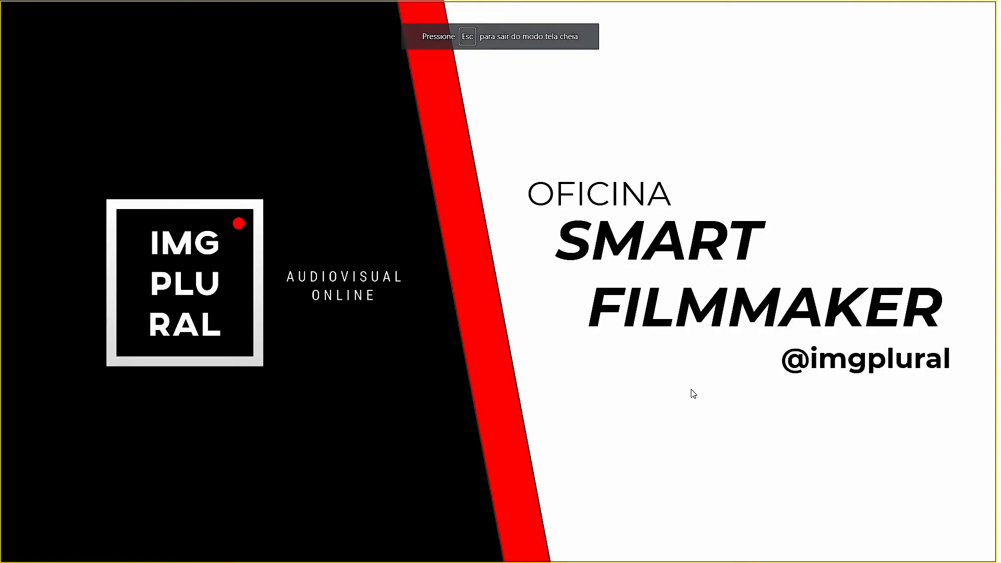
key(alt+Tab)
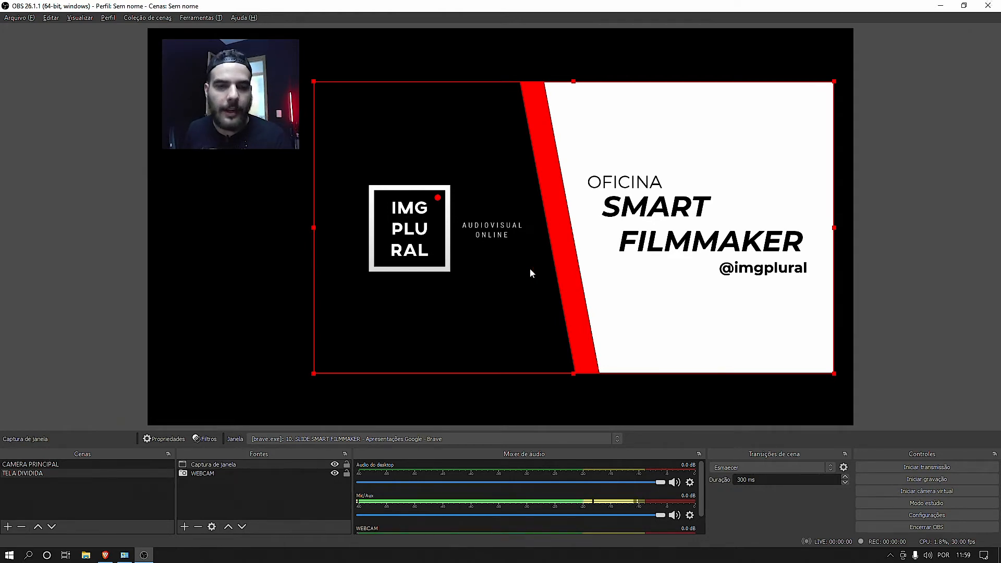
Fit the window capture to the whole canvas and place WEBCAM above it in the source order
click(271, 474)
click(593, 266)
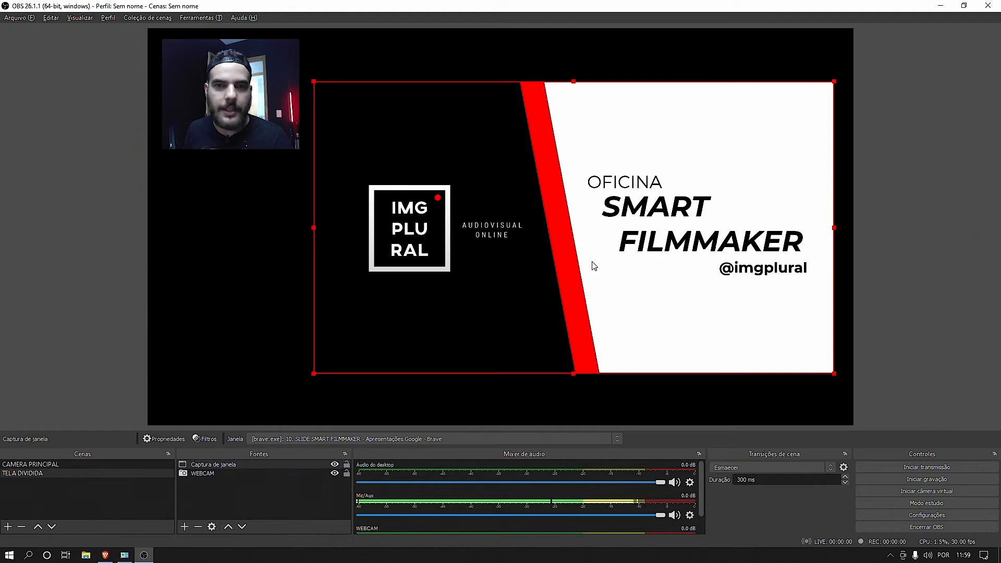
key(ctrl+f)
drag(220, 473, 199, 464)
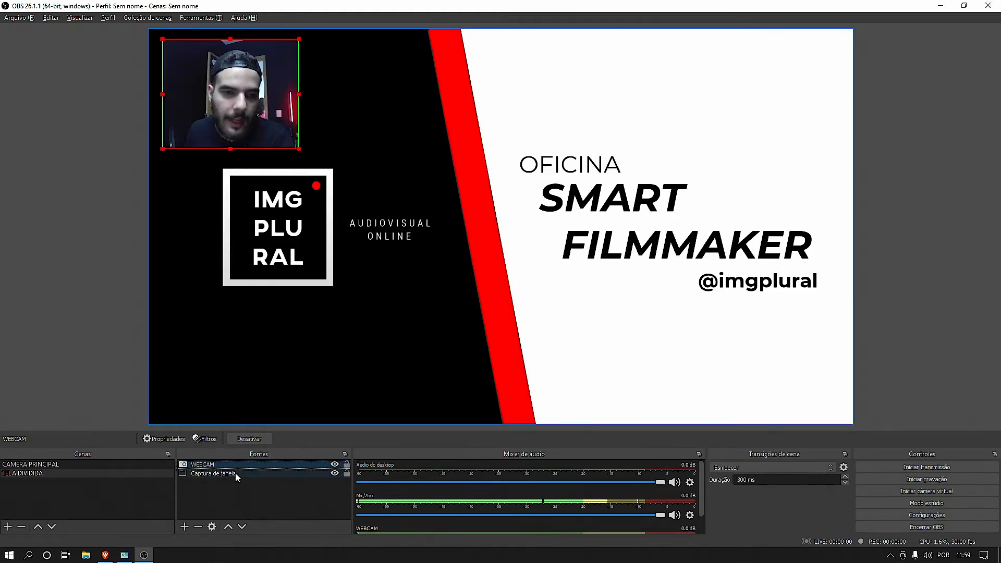
click(209, 476)
drag(207, 472, 229, 464)
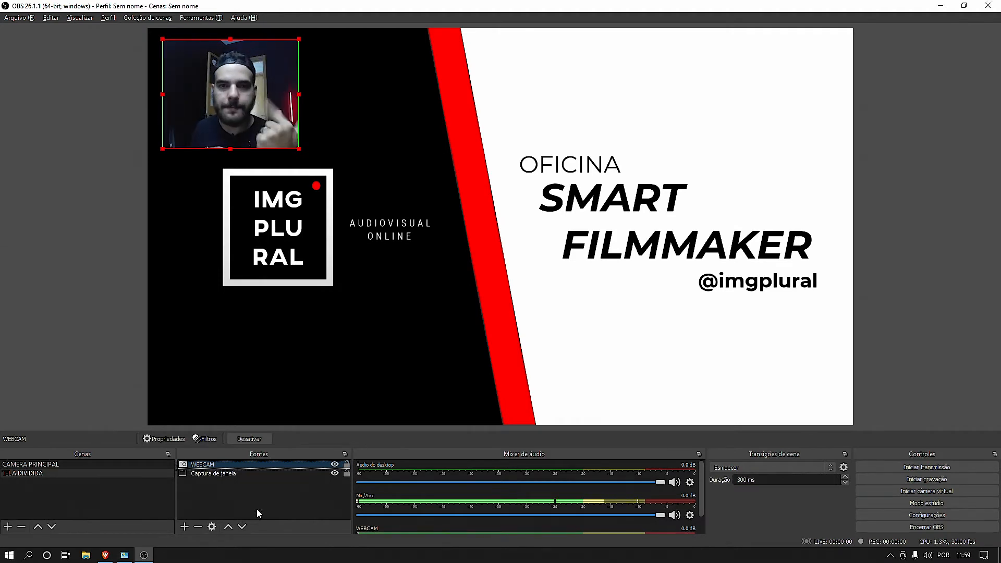
right_click(255, 499)
mouse_move(305, 425)
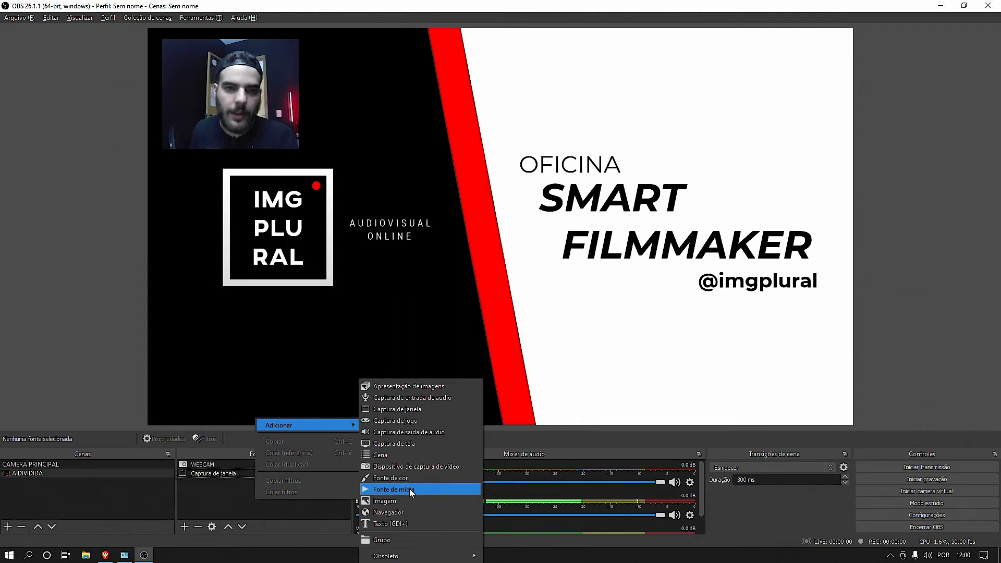
click(250, 512)
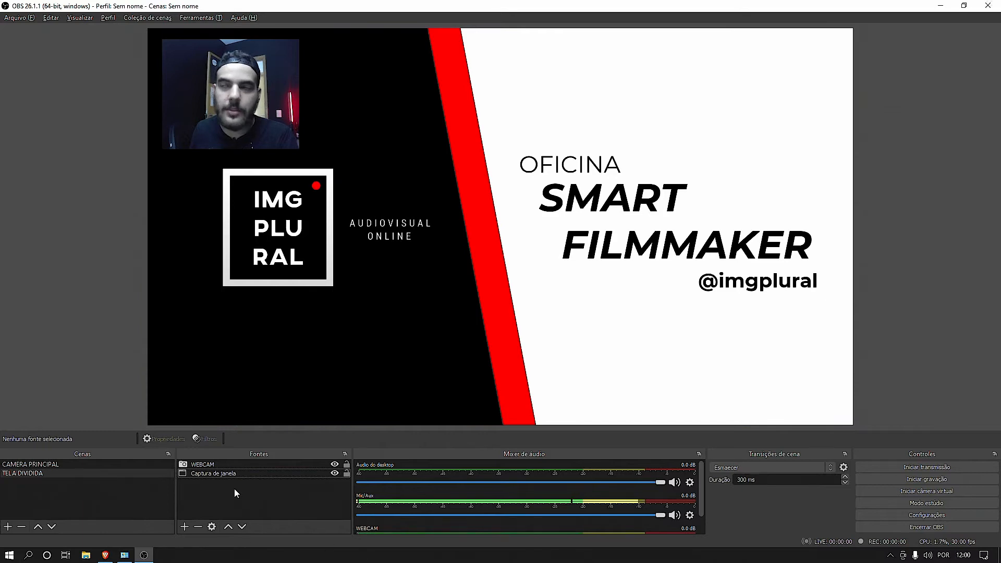
Add a dark red colour source with the default name Fonte de cor and place it beneath all the other sources
right_click(212, 497)
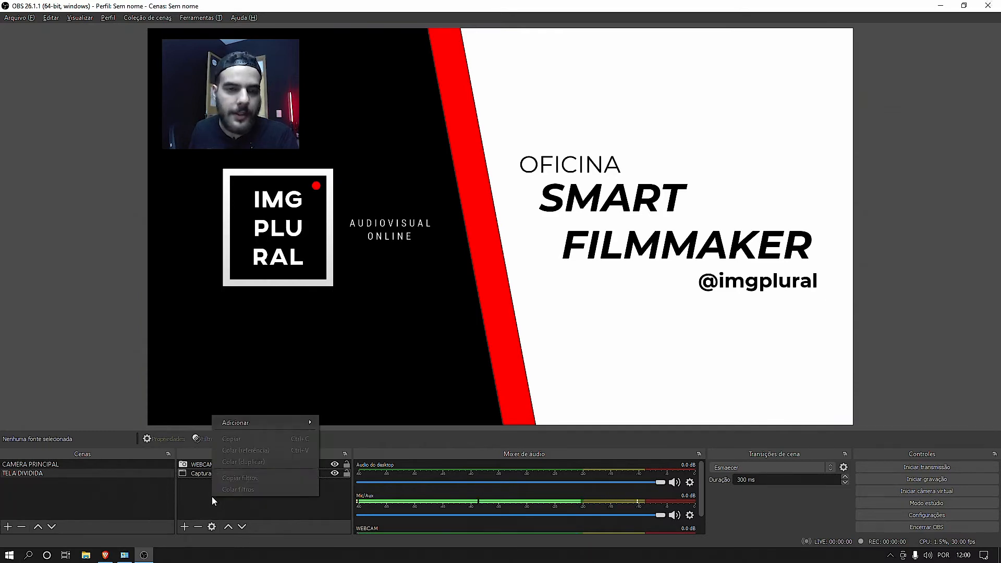
mouse_move(269, 421)
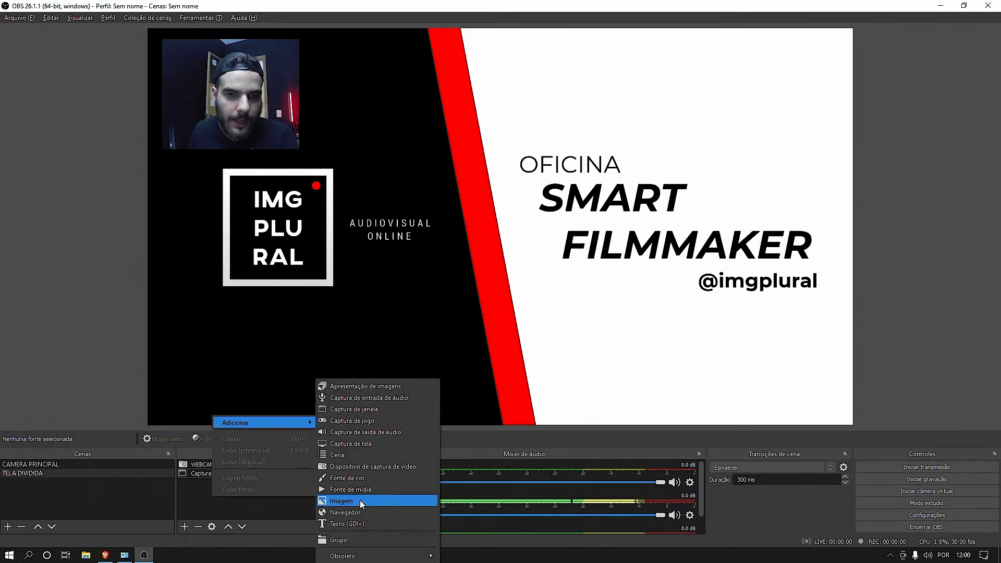
click(352, 478)
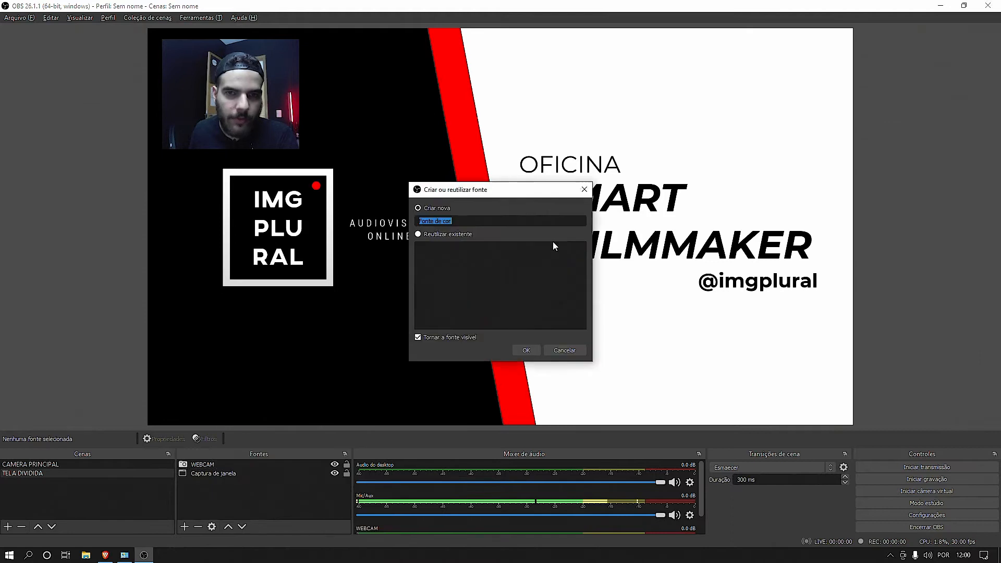
click(524, 350)
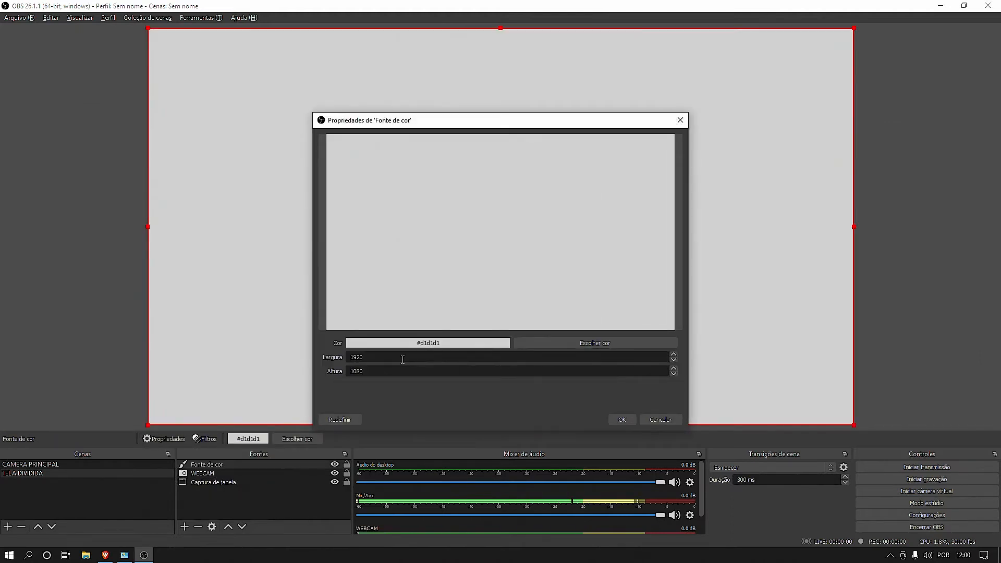
click(587, 343)
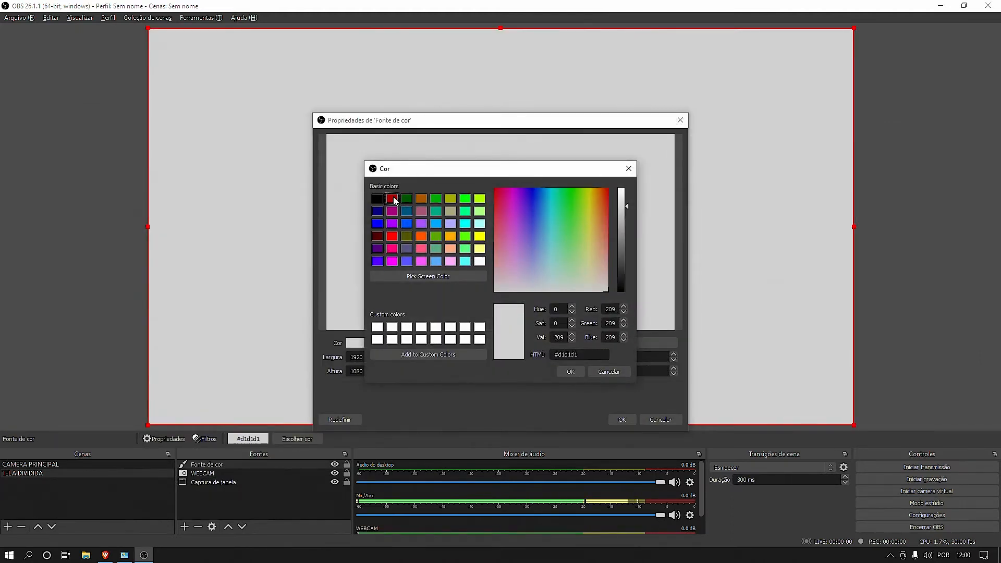
click(393, 199)
click(579, 374)
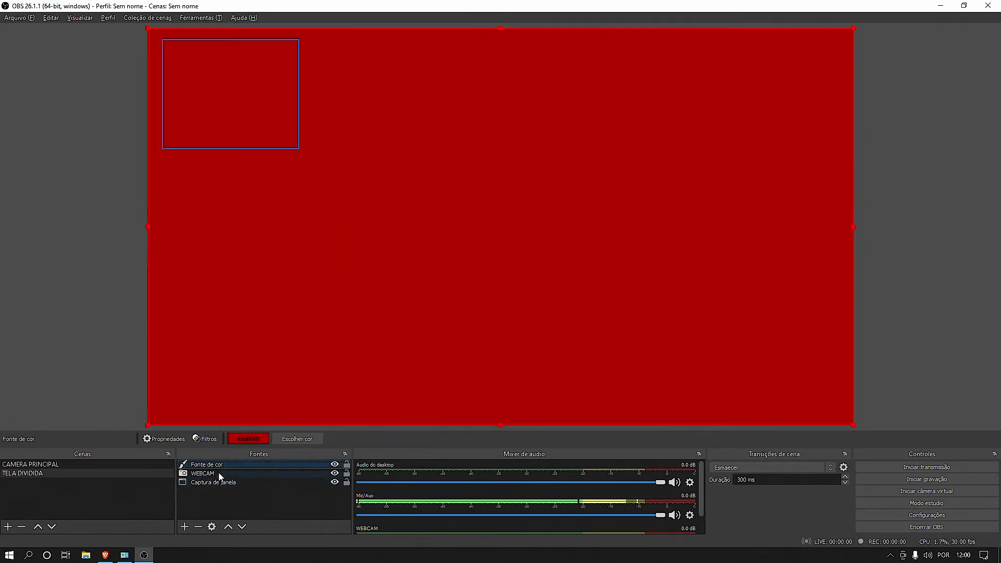
drag(219, 475, 218, 487)
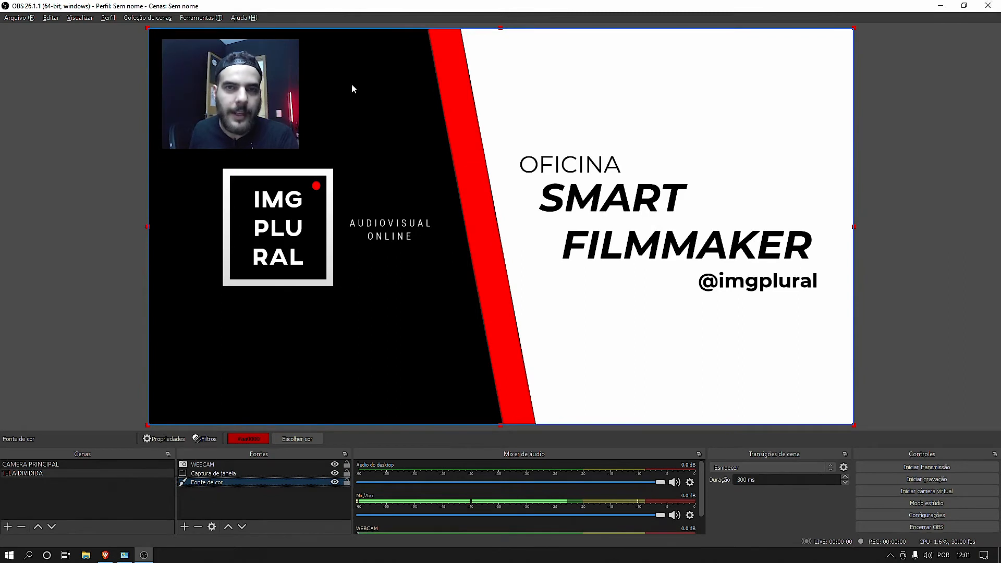
Scale down the window capture from its upper-left corner and position it beside the webcam with red background around it
click(221, 474)
drag(148, 28, 346, 105)
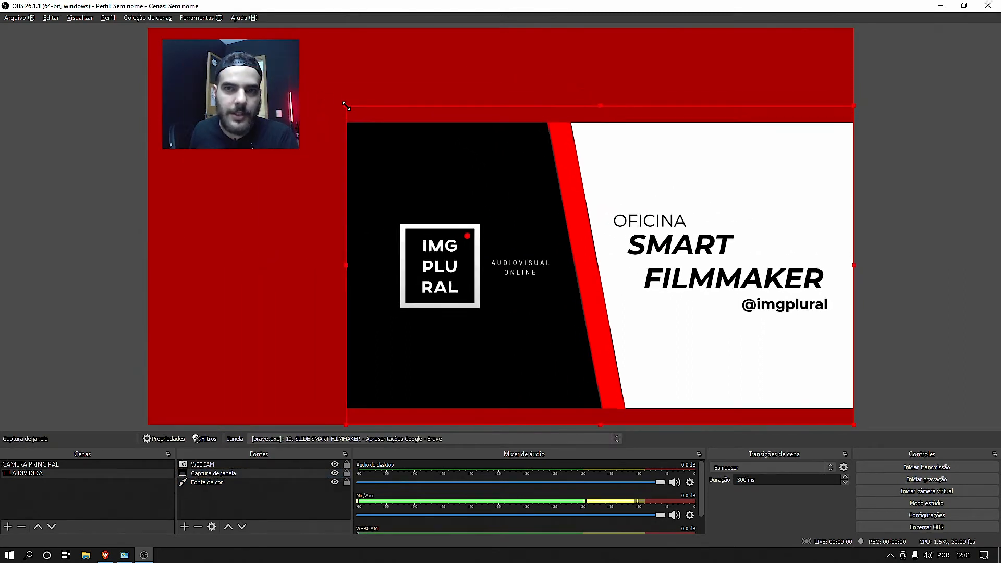
drag(533, 195, 500, 184)
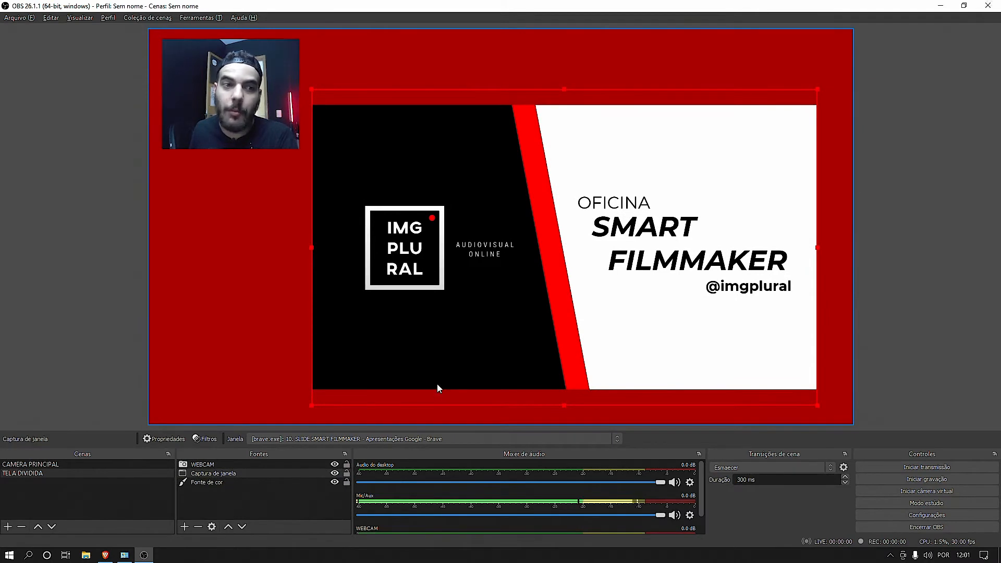
drag(566, 156, 574, 156)
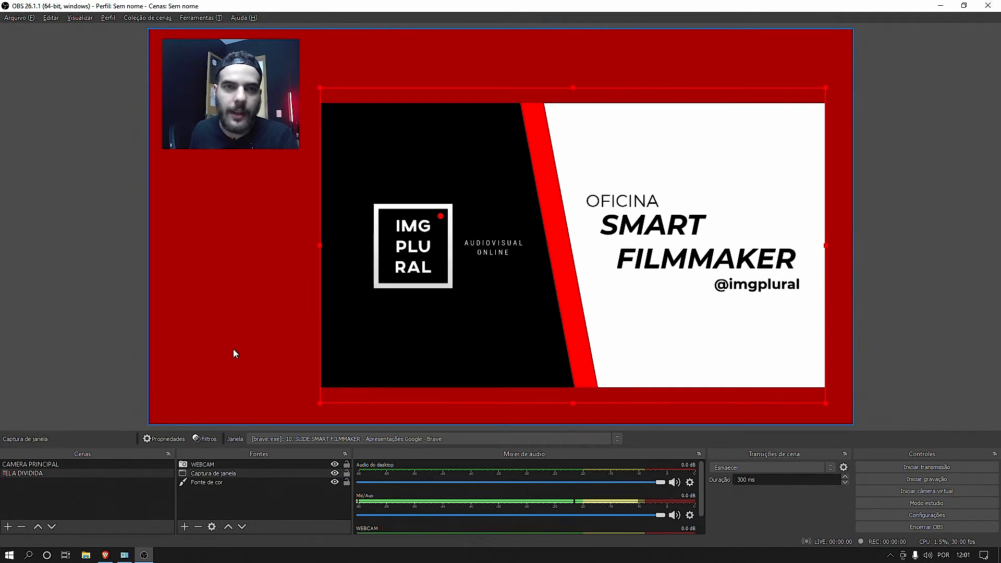
click(235, 350)
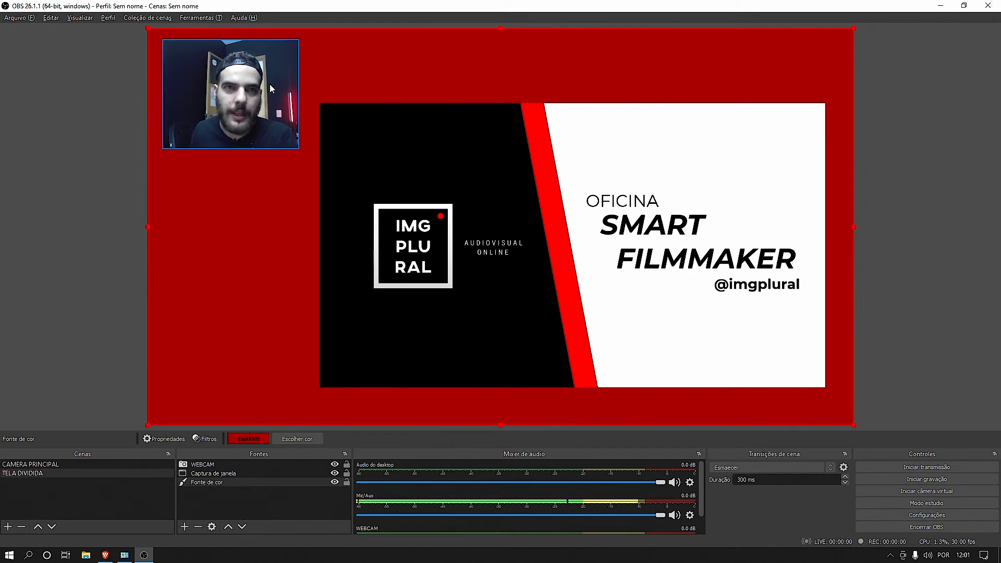
Add a new white (#ffffff) colour source named MOLDURA DO SLIDE
right_click(225, 501)
mouse_move(264, 426)
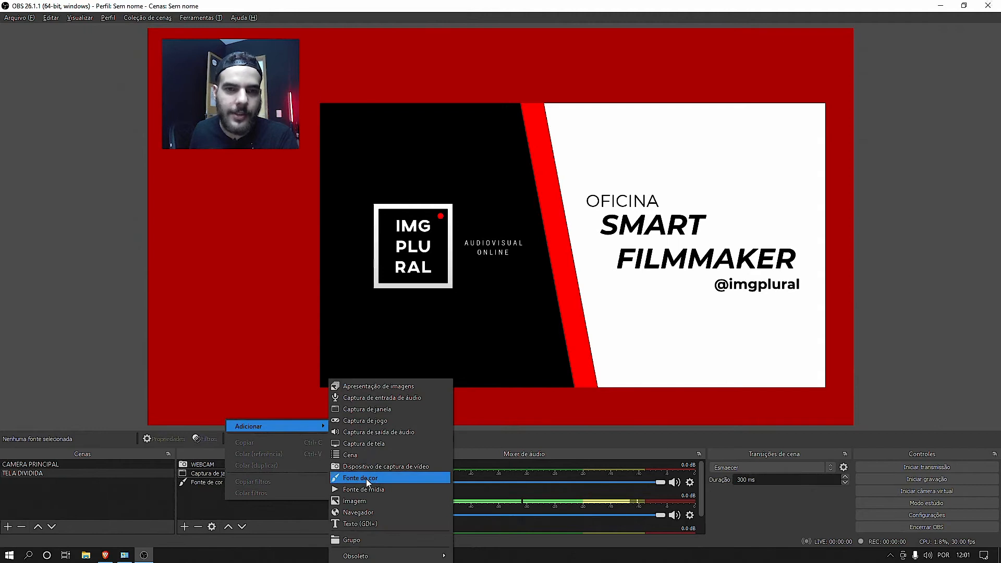
click(367, 479)
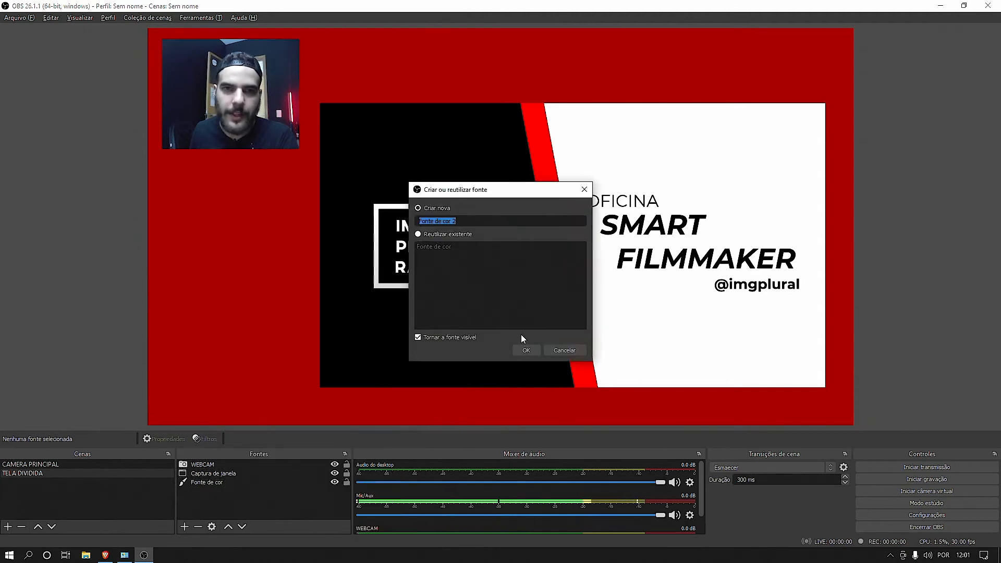
text(MOL)
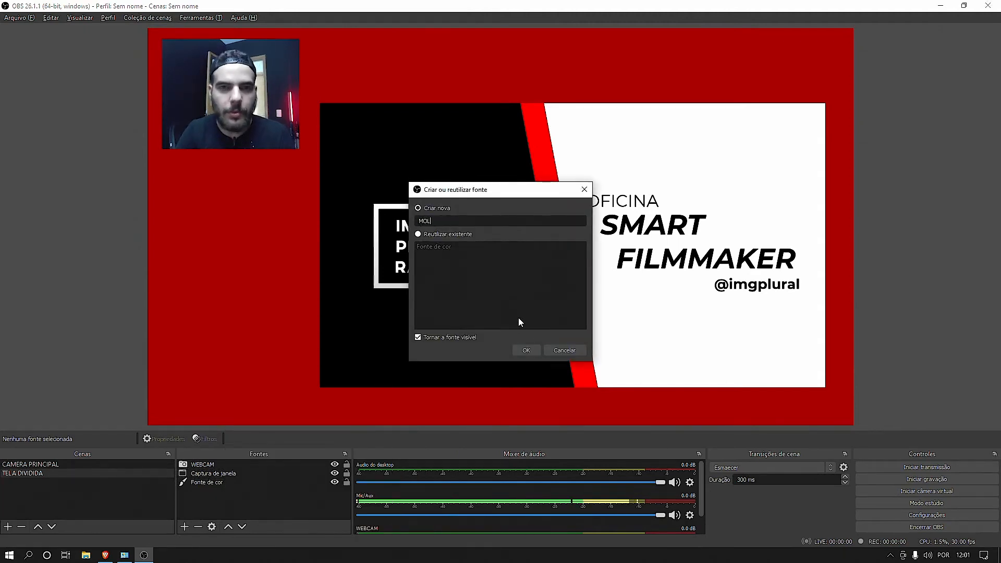
text(DURA DO SLIDE)
key(Return)
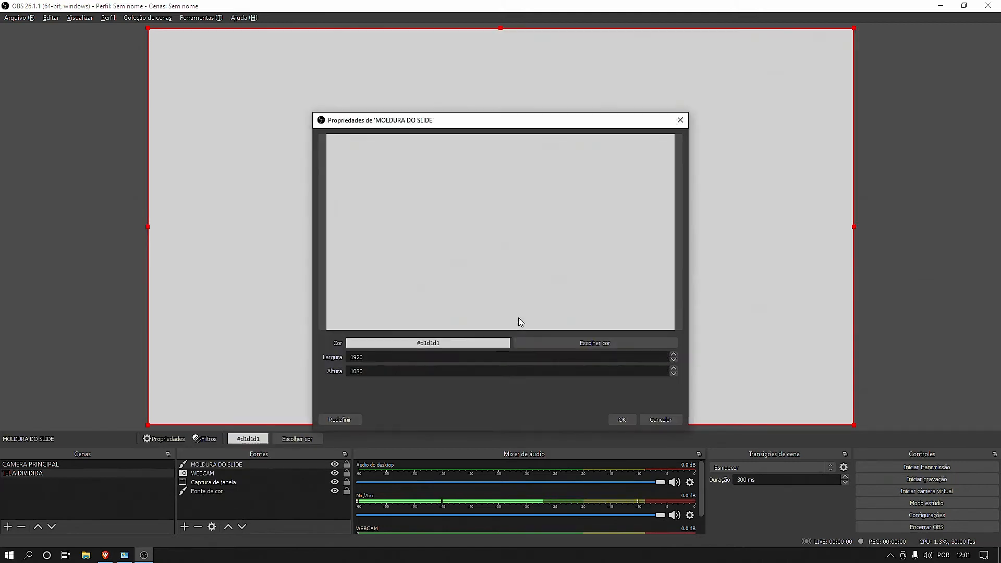
click(521, 343)
click(377, 326)
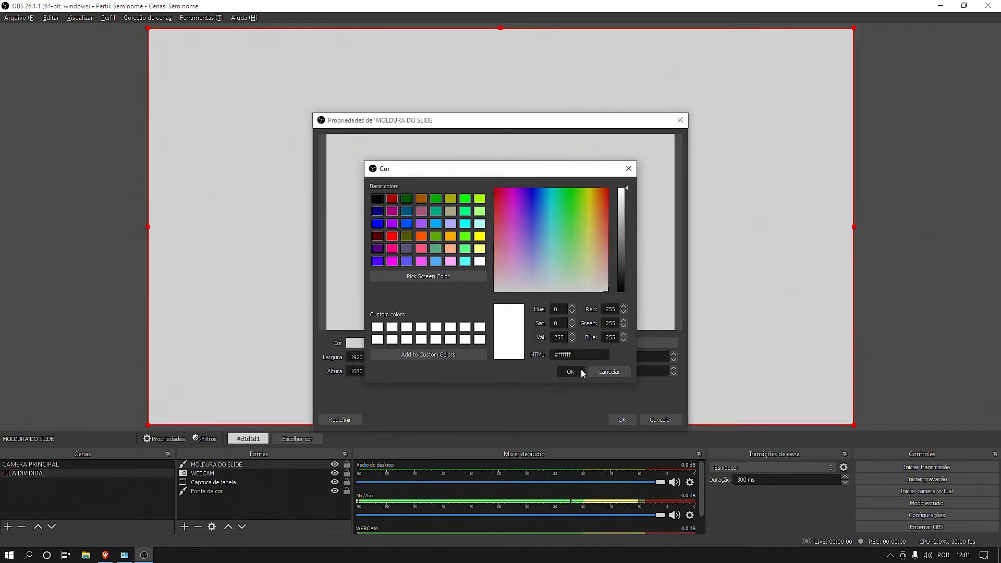
click(582, 372)
click(621, 419)
Place MOLDURA DO SLIDE directly beneath the window capture and size it as a narrow white border around the slide
drag(148, 28, 292, 86)
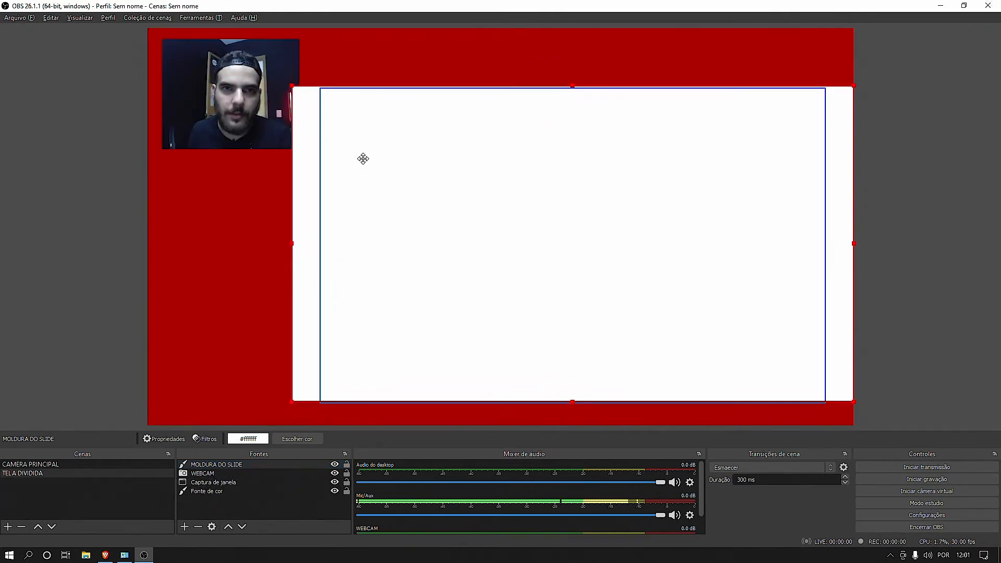
mouse_move(216, 480)
mouse_down()
mouse_move(216, 494)
mouse_move(217, 485)
mouse_up()
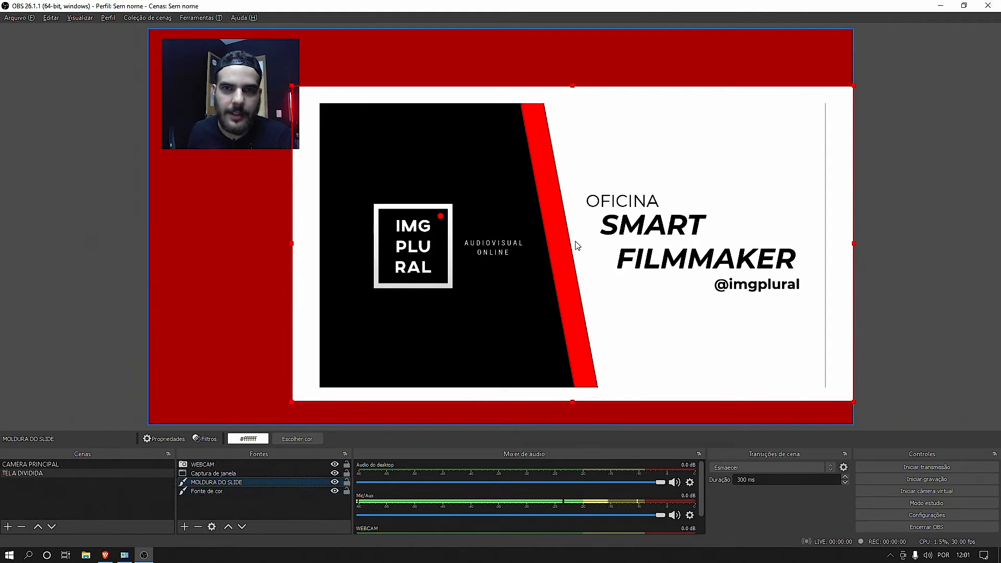
drag(316, 101, 307, 92)
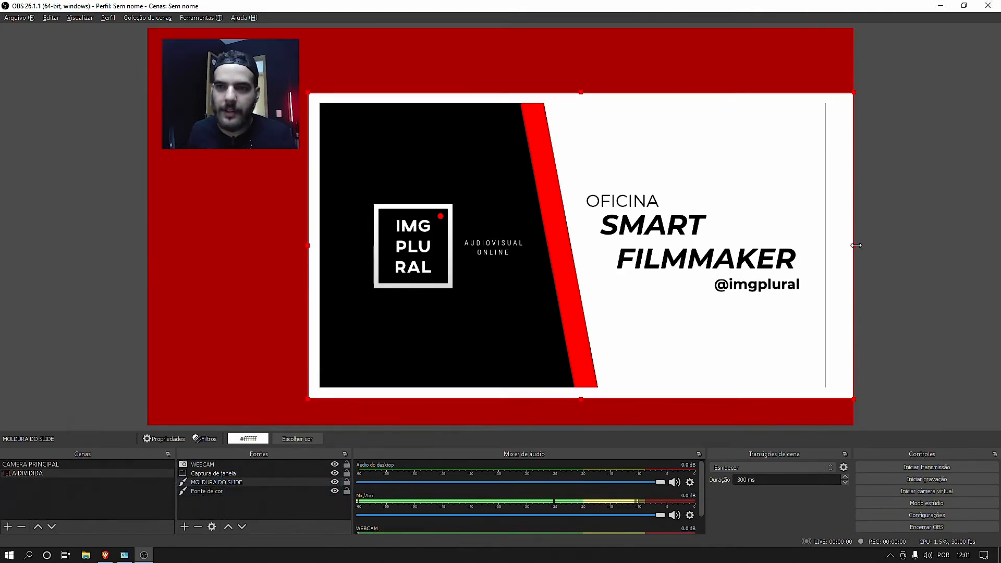
drag(847, 244, 835, 242)
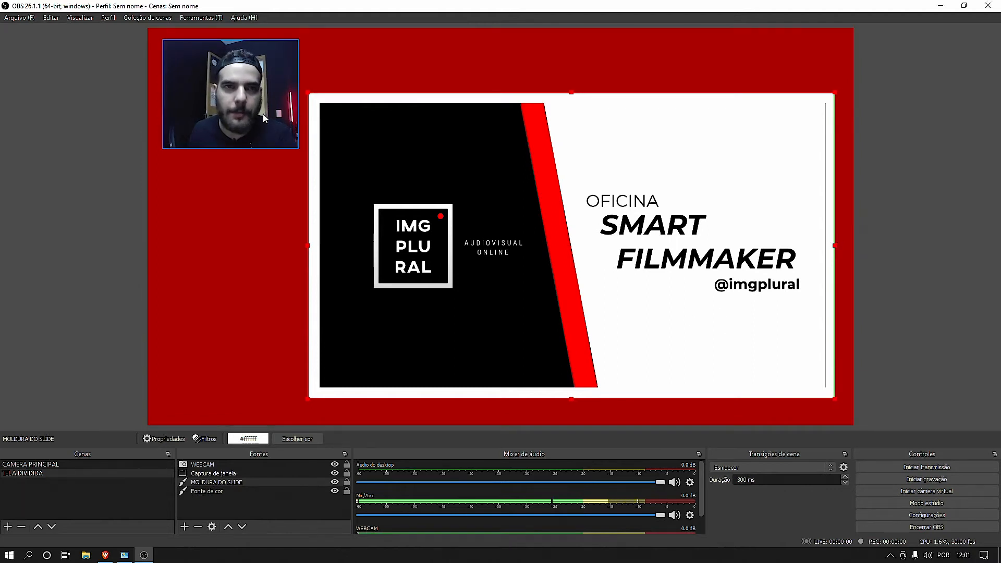
Enlarge the slide and its white frame, and position the WEBCAM picture overlapping their upper-left corner
drag(255, 79, 289, 90)
click(249, 250)
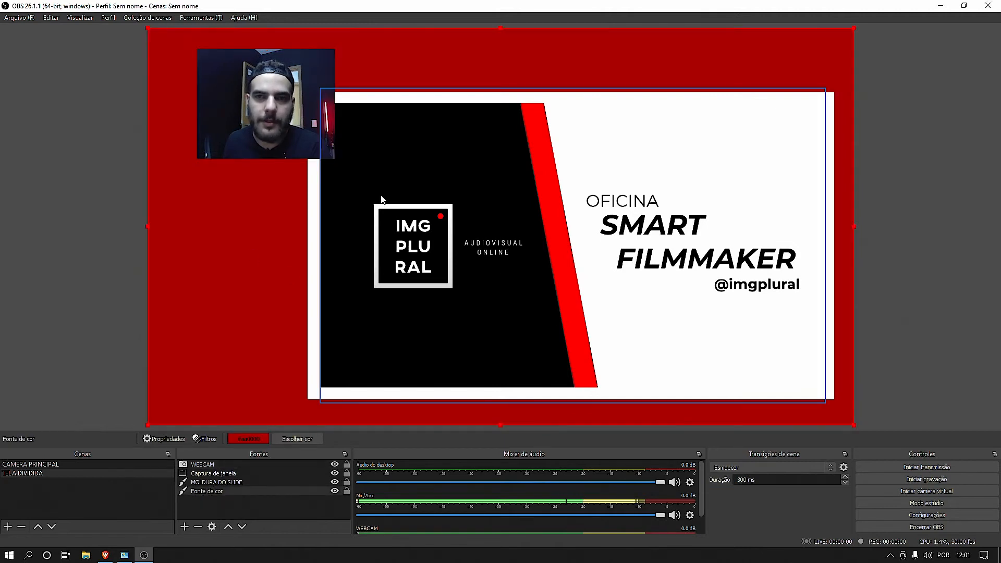
click(421, 308)
click(311, 398)
drag(311, 399, 283, 410)
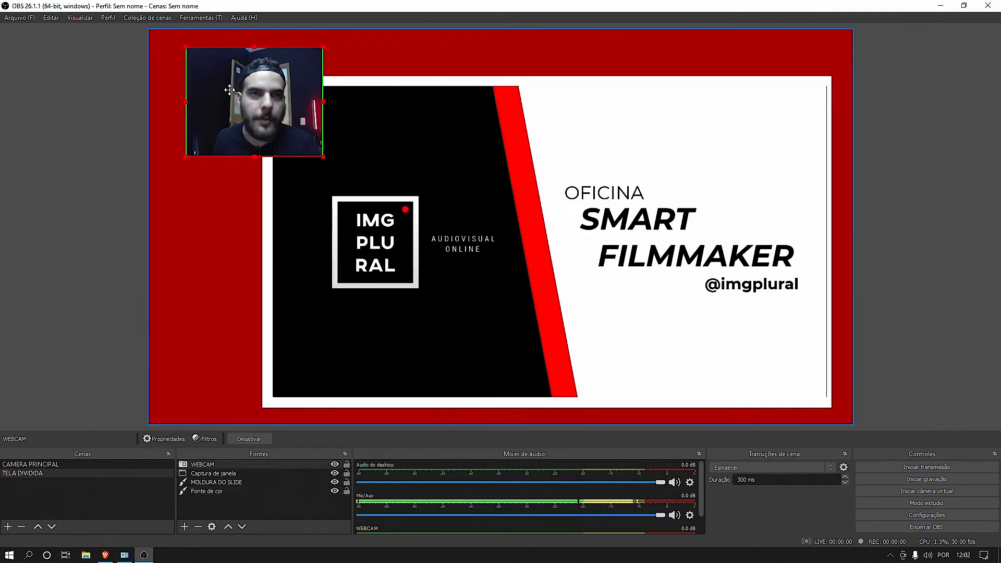
drag(251, 104, 239, 104)
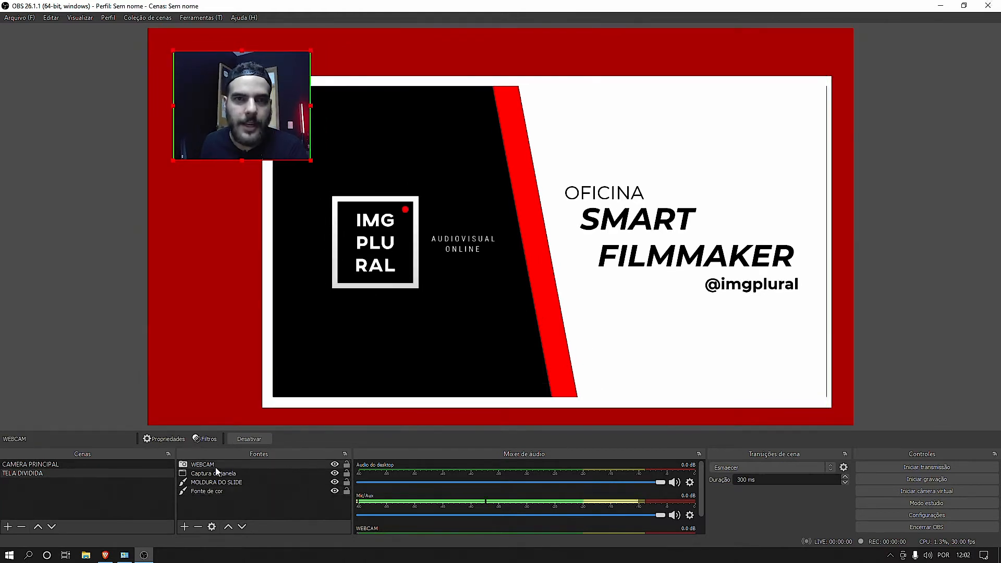
Add a black (#000000) colour source with the default name Fonte de cor 2
click(214, 508)
right_click(221, 503)
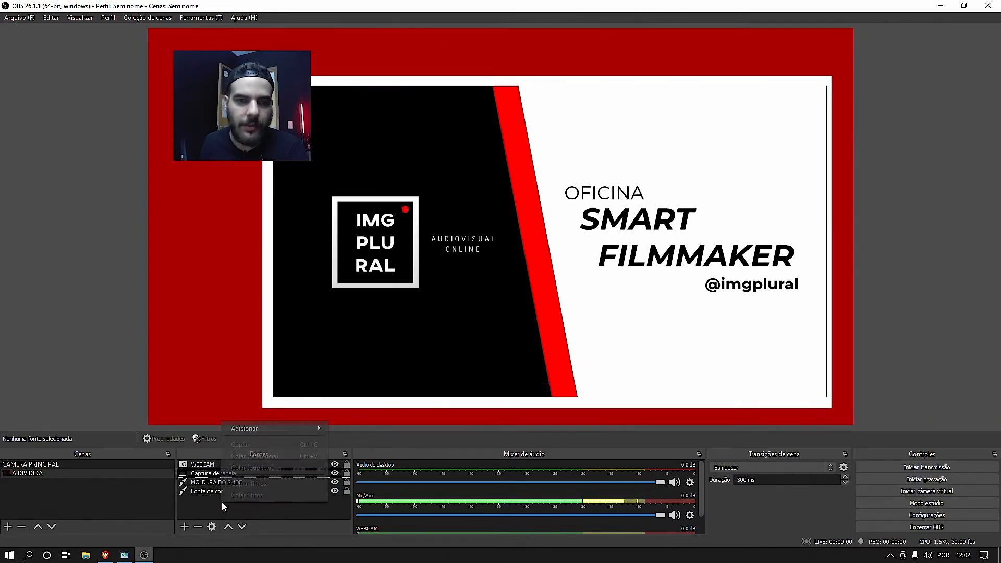
mouse_move(257, 428)
click(371, 478)
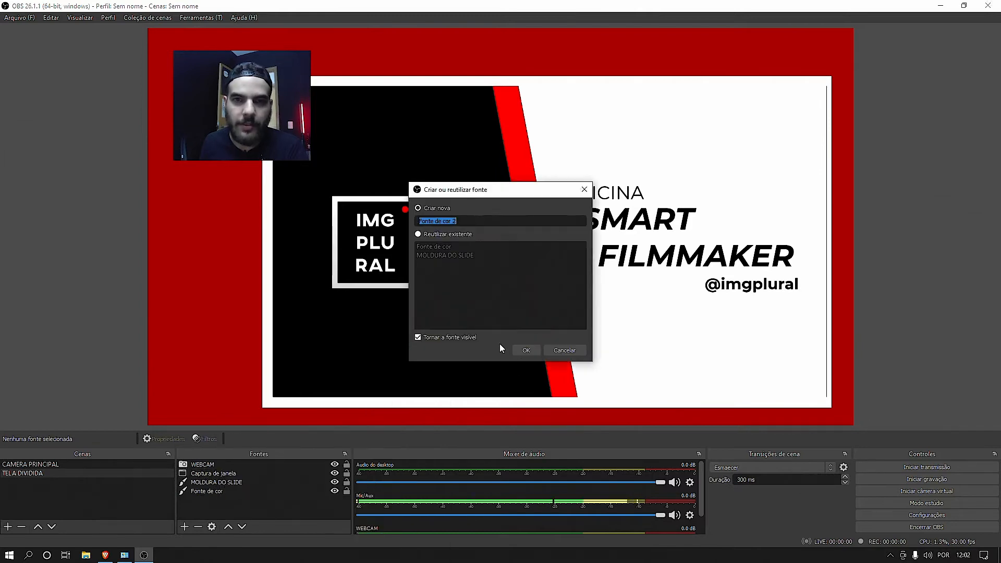
click(524, 353)
click(569, 346)
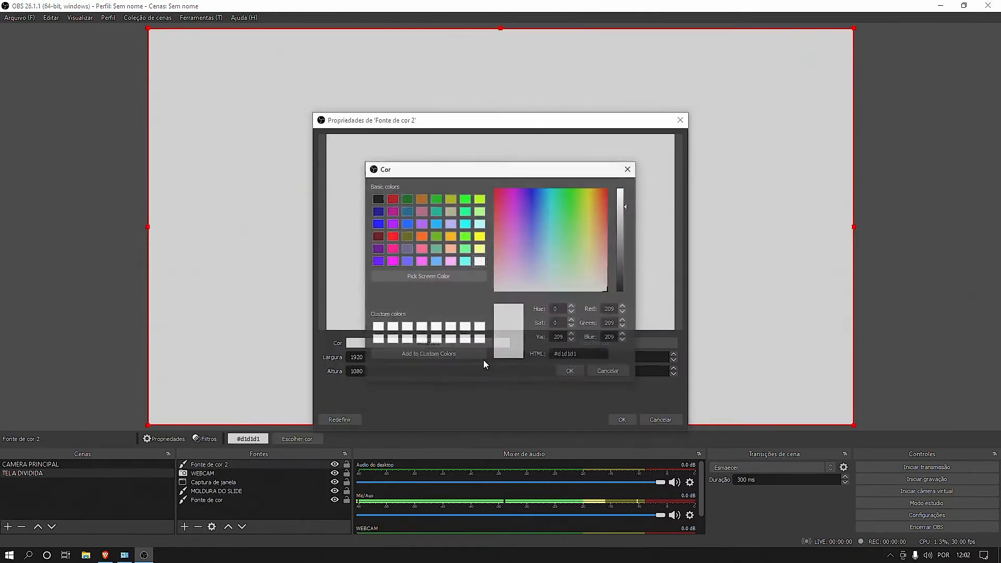
click(571, 372)
click(622, 420)
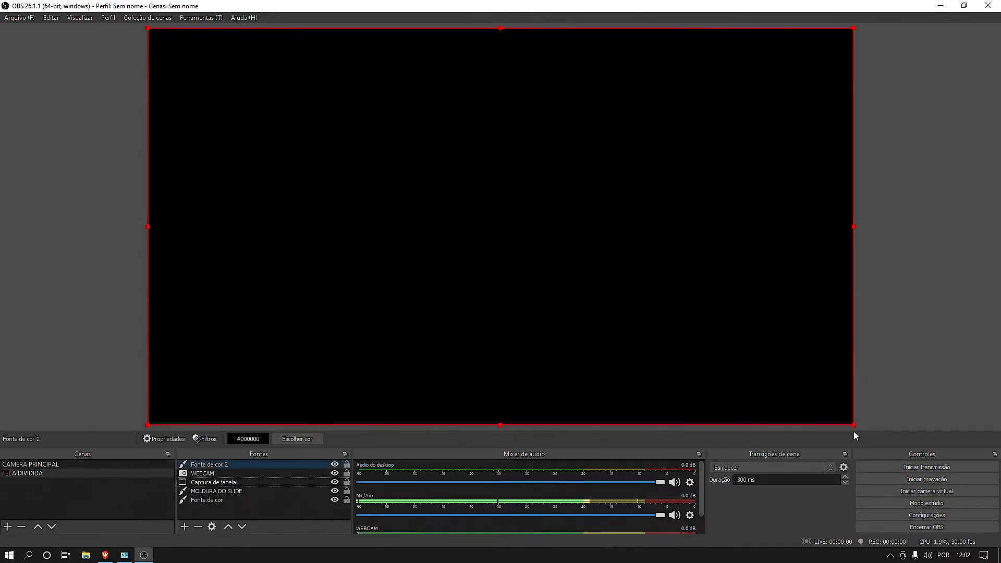
Shrink the black colour source, place it directly beneath WEBCAM and size it as a narrow border around the webcam picture
drag(856, 425, 438, 192)
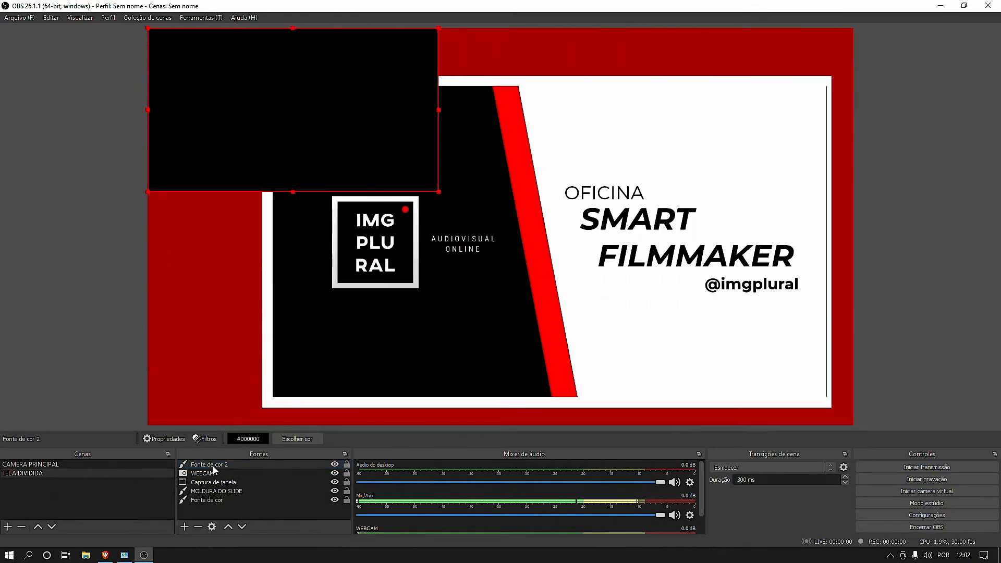
drag(216, 465, 216, 479)
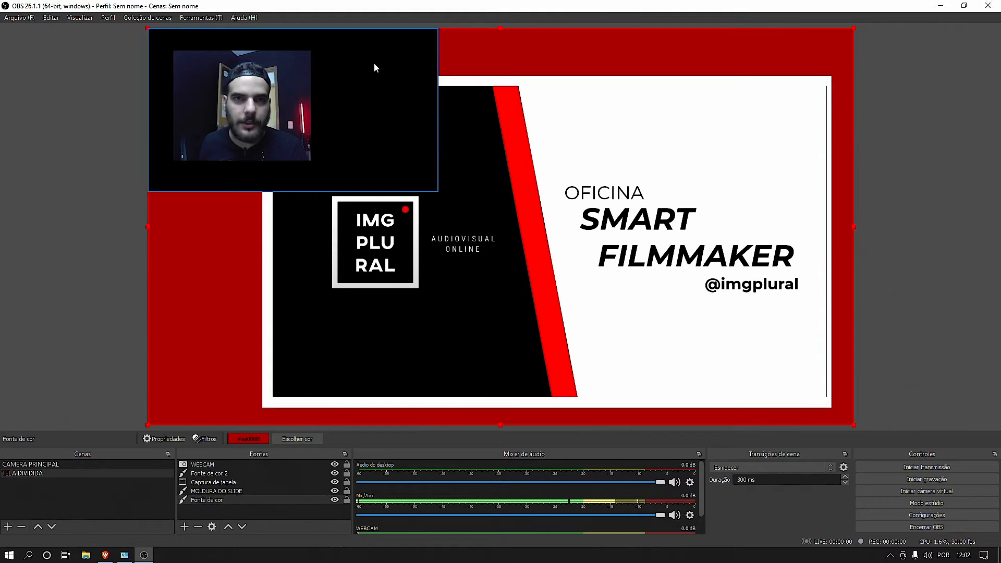
drag(415, 109, 313, 110)
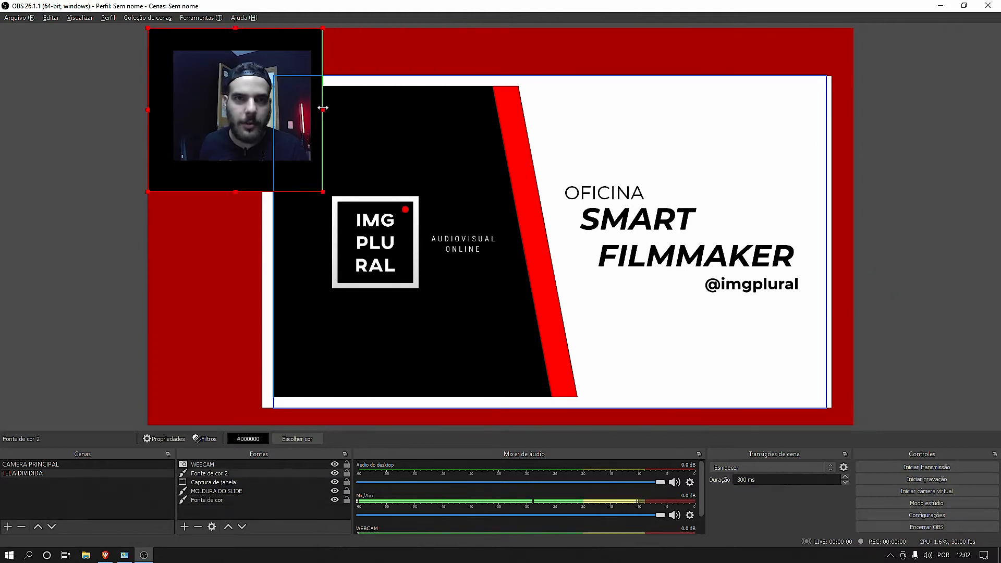
drag(149, 109, 164, 110)
drag(243, 29, 243, 44)
drag(243, 192, 243, 170)
drag(323, 106, 319, 106)
click(469, 48)
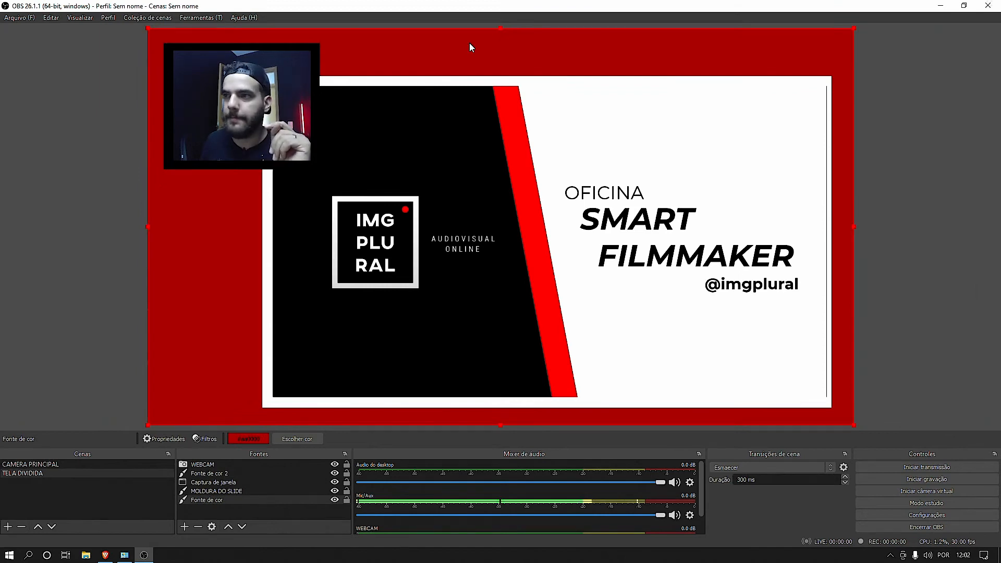
click(243, 117)
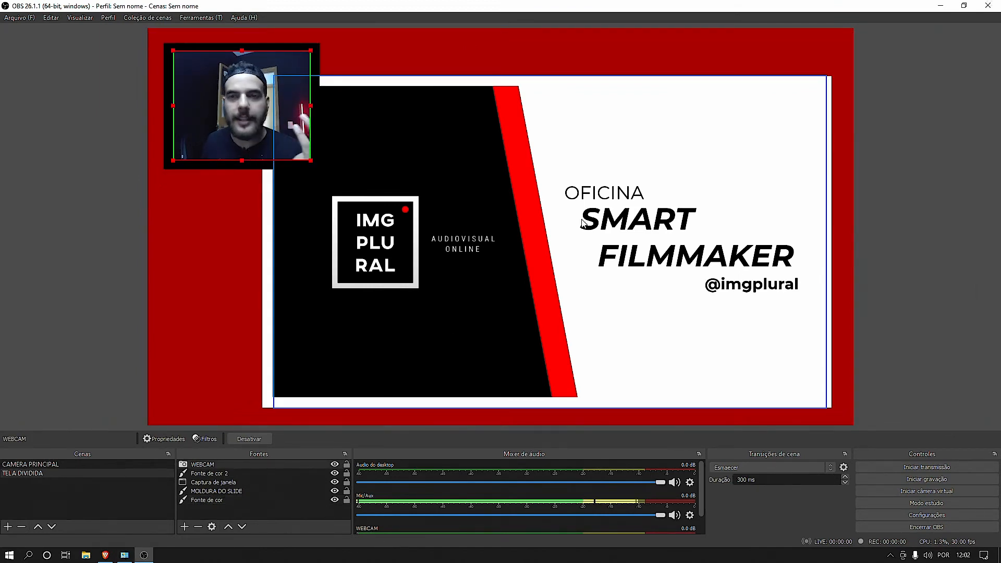
Add a Texto (GDI+) source with the default name and set its font to Roboto Condensed Regular
right_click(231, 515)
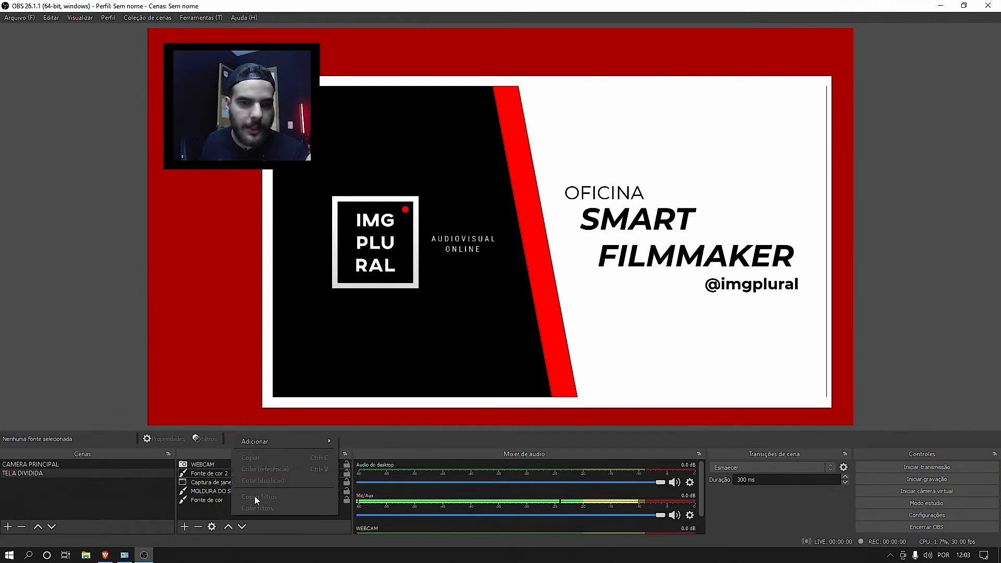
mouse_move(283, 444)
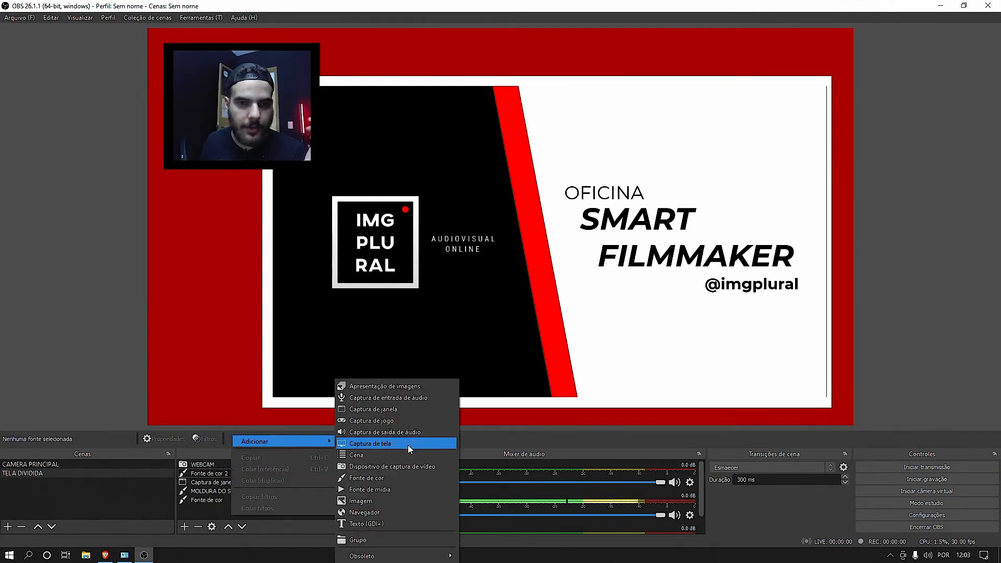
click(366, 520)
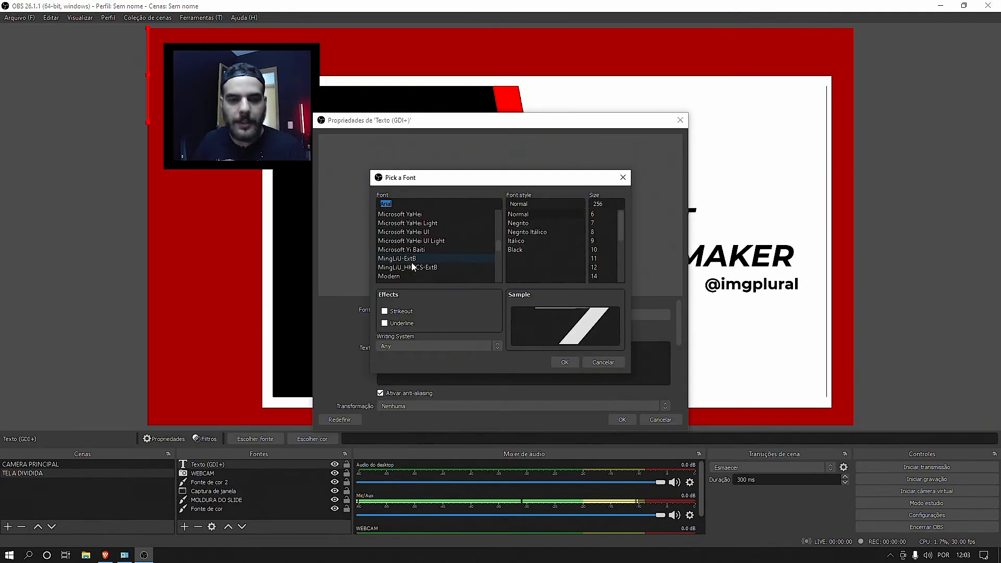
click(451, 203)
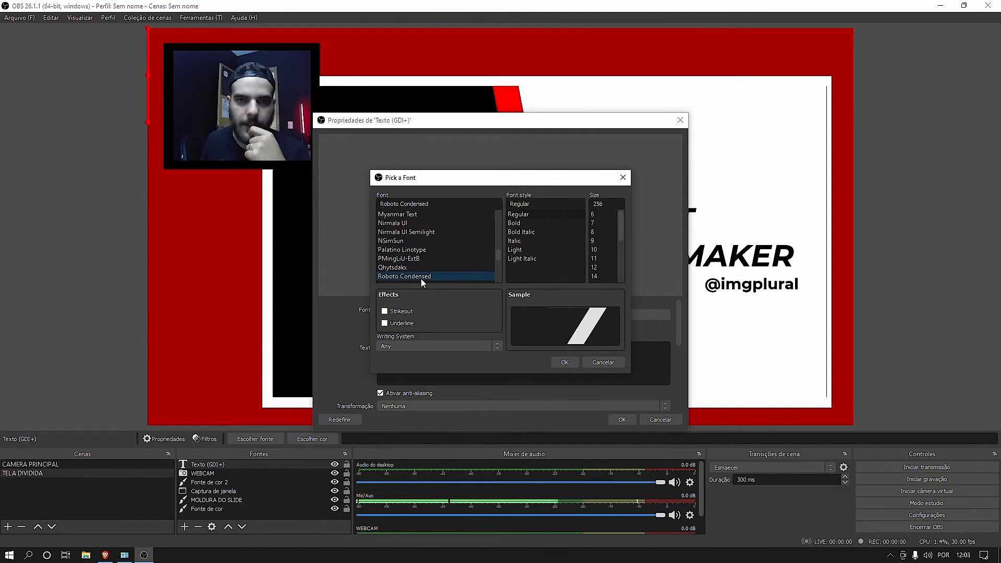
click(568, 362)
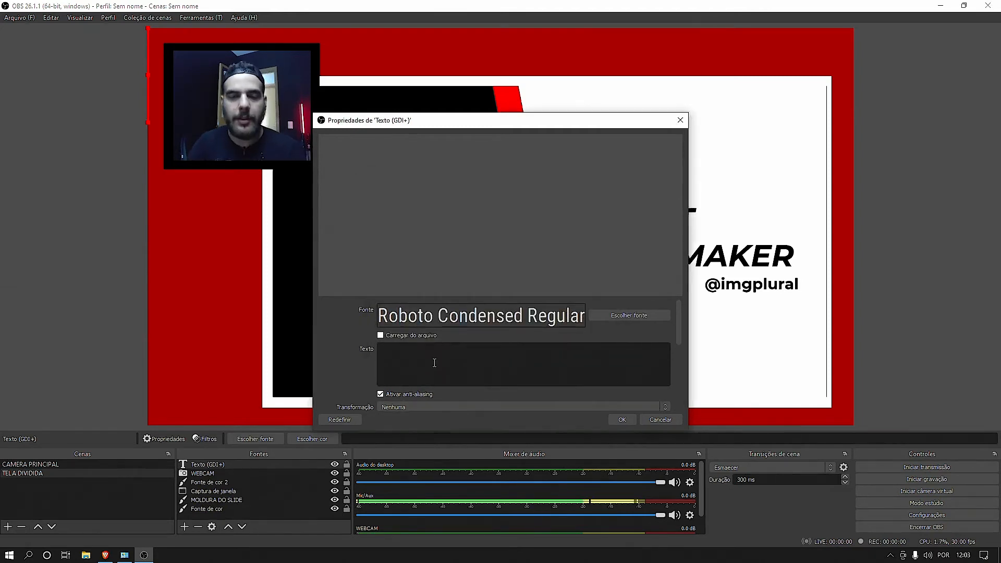
Enter "Tutorial de vídeo aula" as the content of the new text source and confirm it
text(Tt)
key(BackSpace)
text(utori)
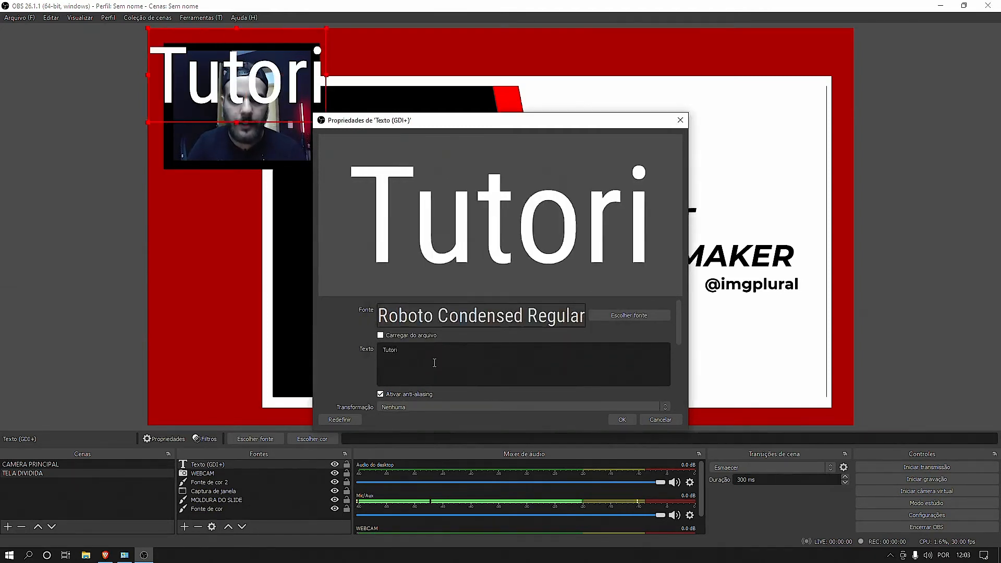
text(al de vídeo gravaç)
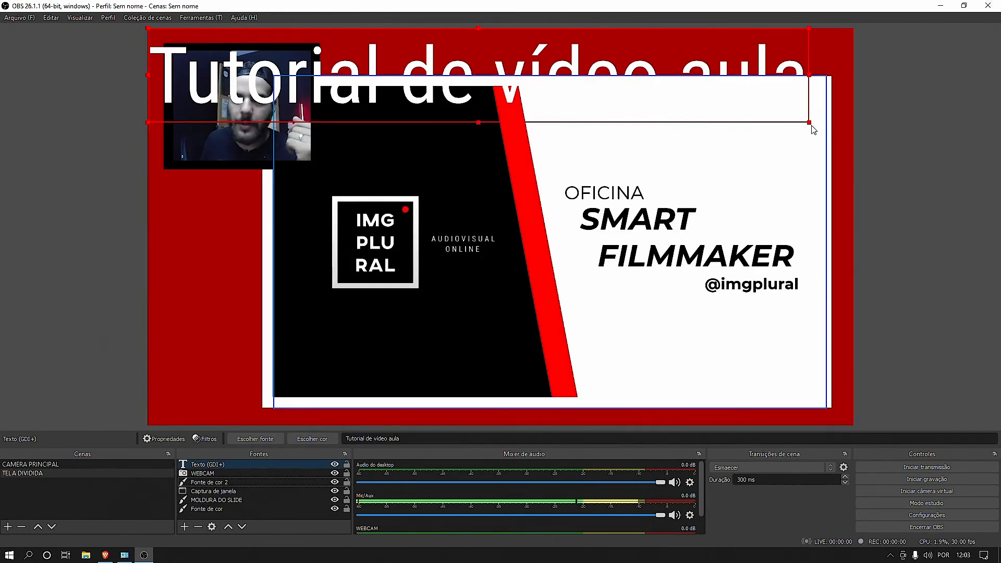
Shrink the title text and position it on the red background above the slide, beside the framed webcam
drag(809, 124, 374, 22)
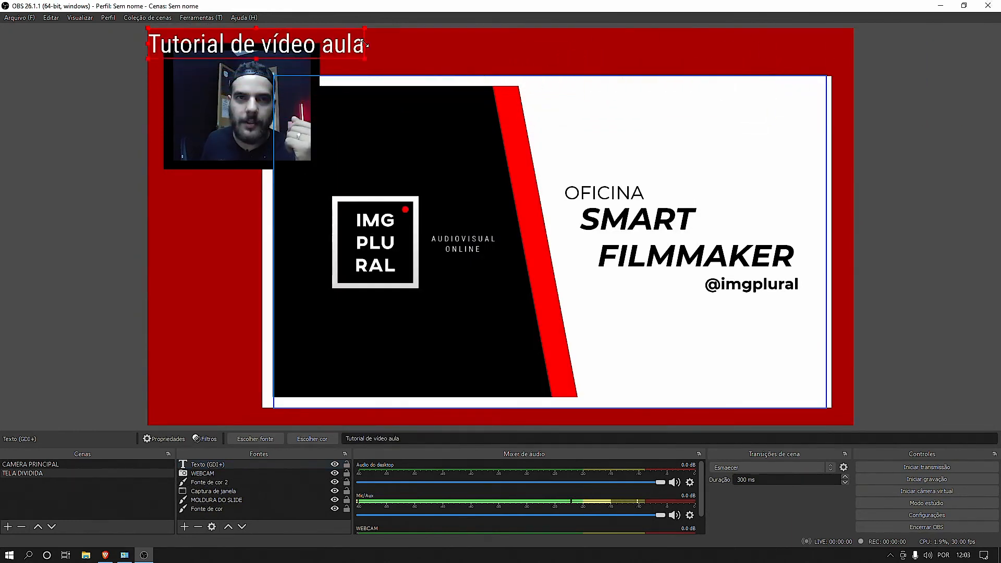
drag(410, 71, 536, 71)
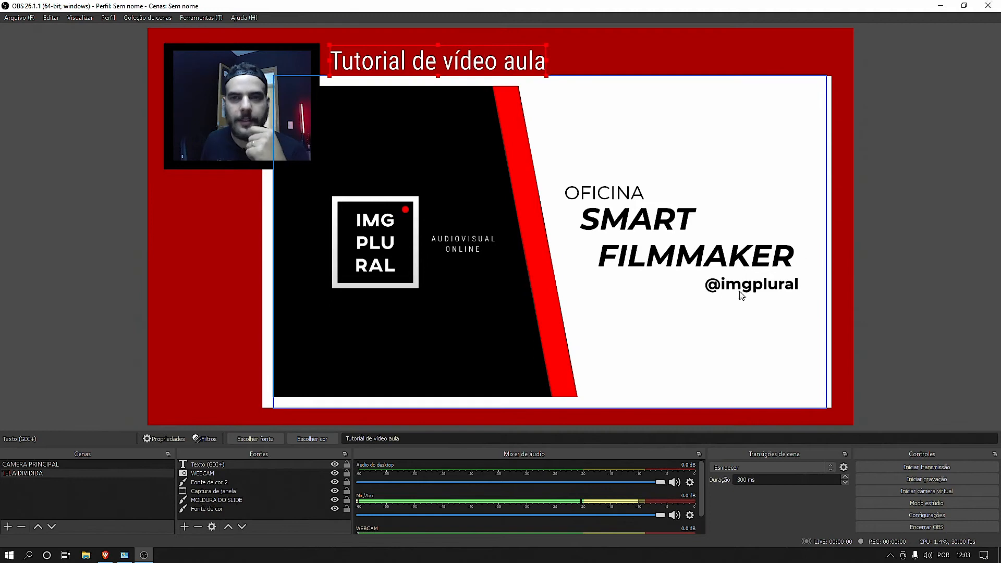
click(274, 168)
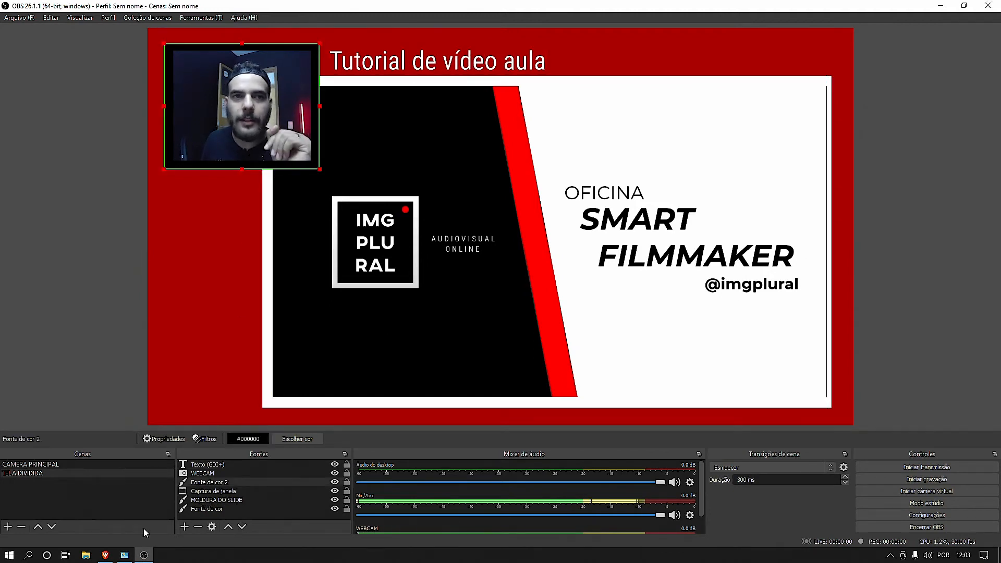
Switch to the slide presentation in the browser and page through its slides to "Entendendo a câmera – Olho humano x Fotografia"
click(105, 555)
click(491, 419)
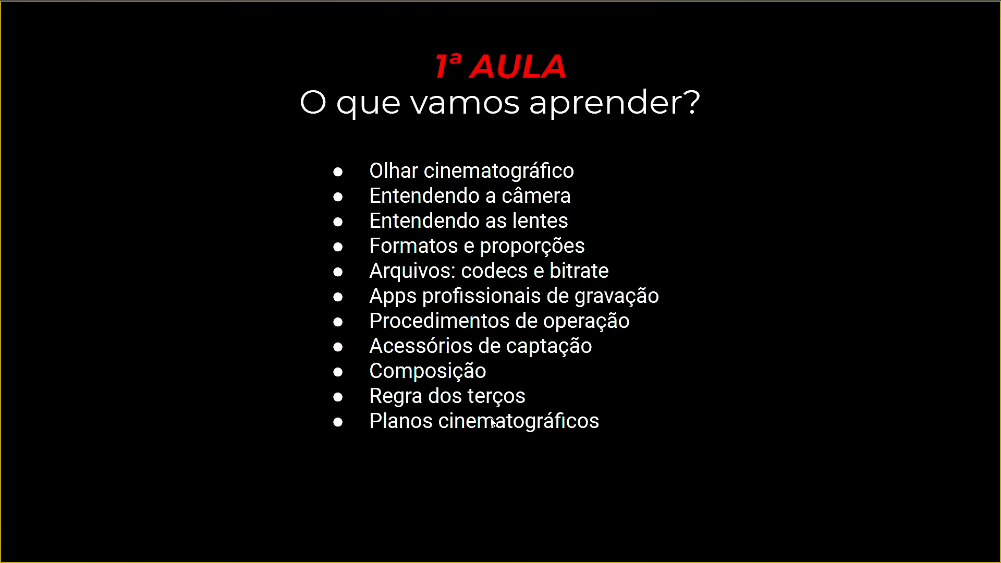
click(491, 420)
click(492, 420)
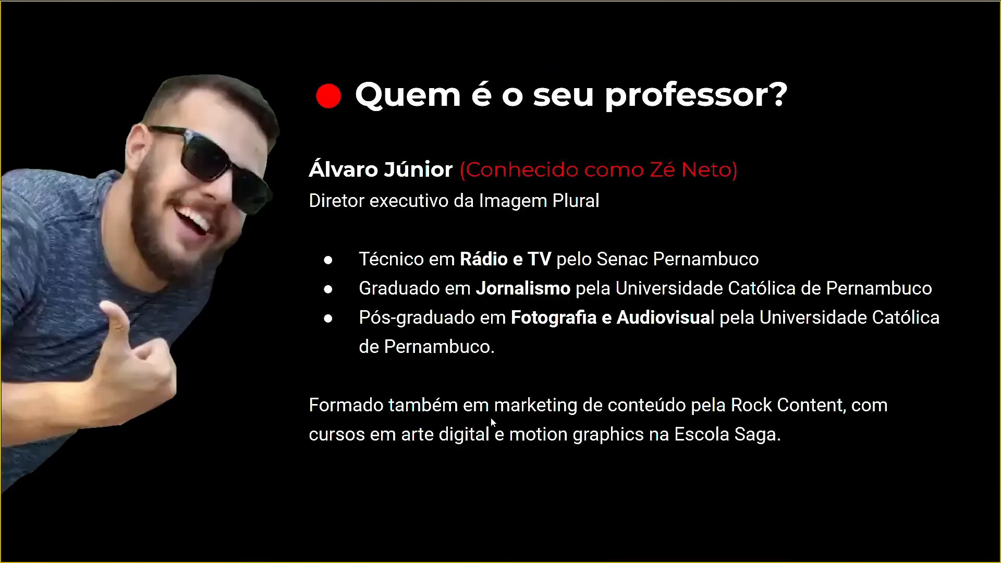
click(491, 421)
click(491, 421)
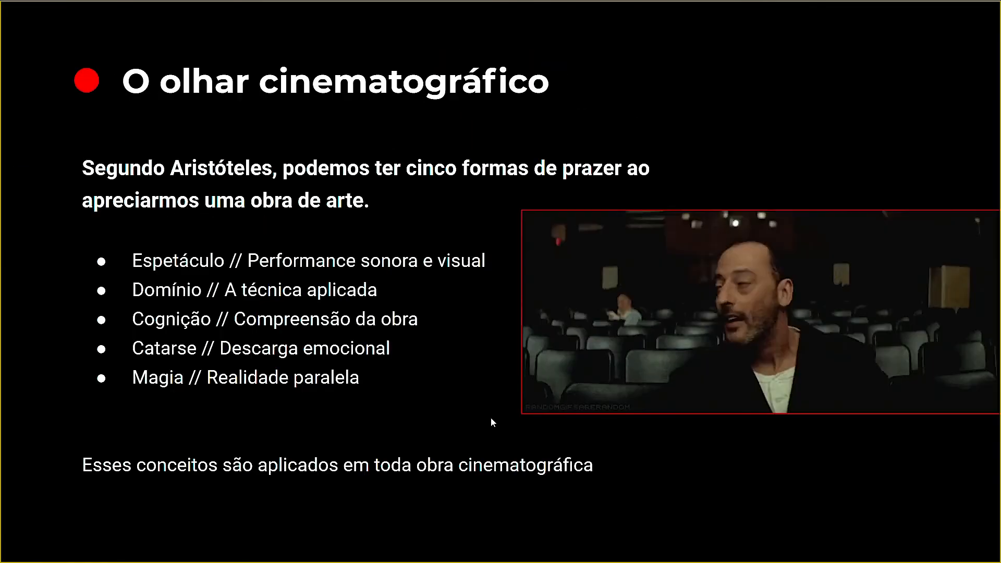
click(490, 418)
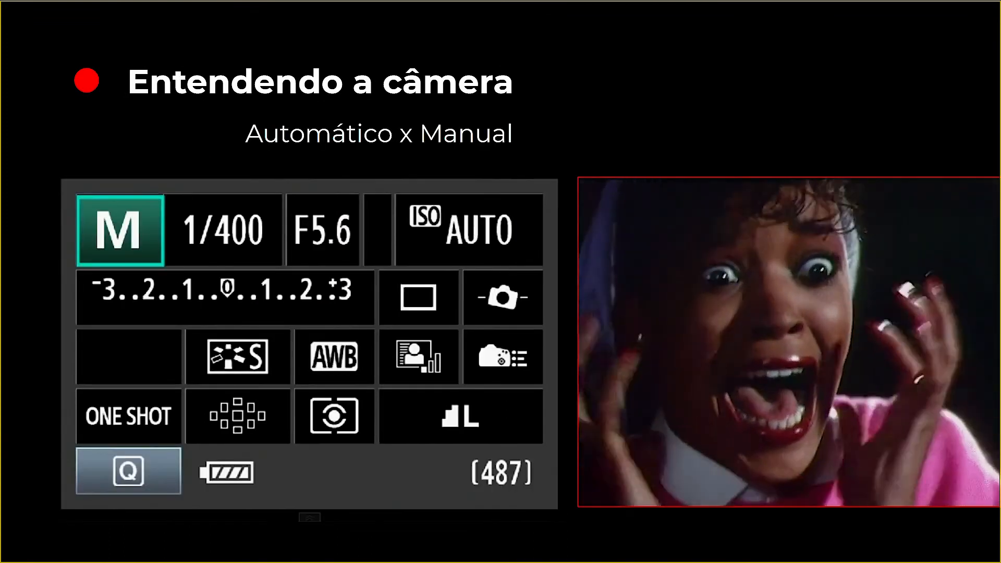
key(Left)
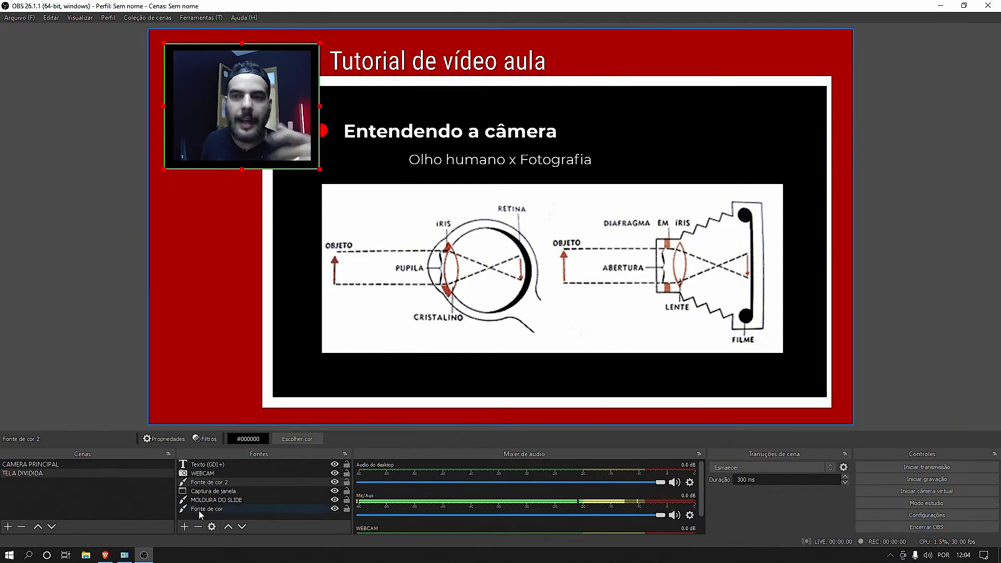
Preview the CAMERA PRINCIPAL and TELA DIVIDIDA scenes alternately, finishing on TELA DIVIDIDA
click(78, 464)
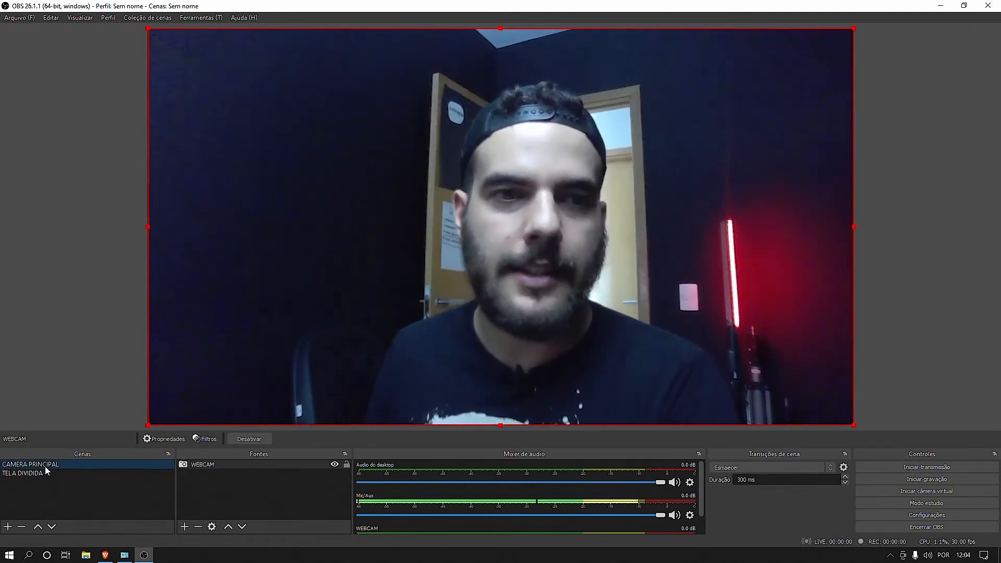
click(44, 473)
key(Up)
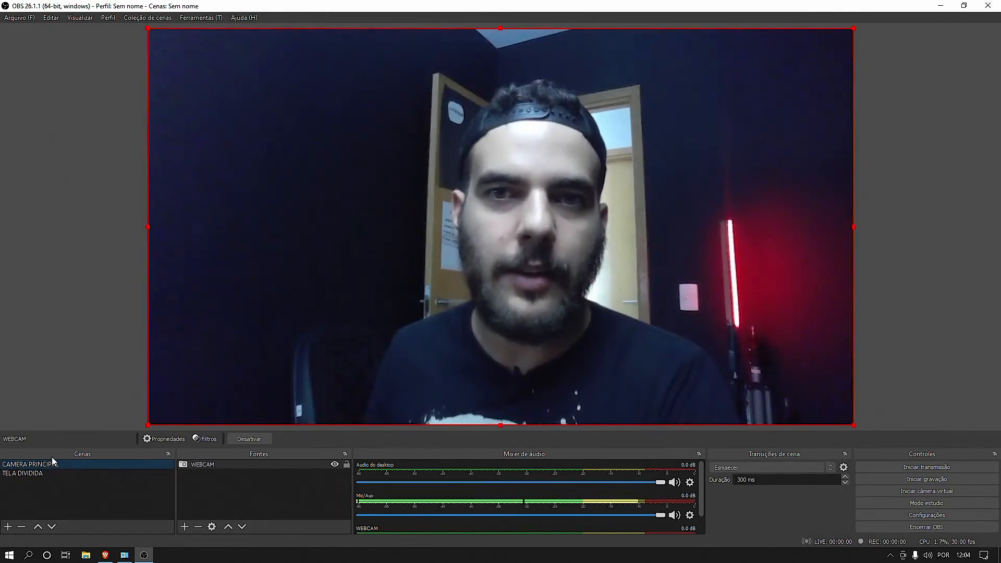
click(39, 474)
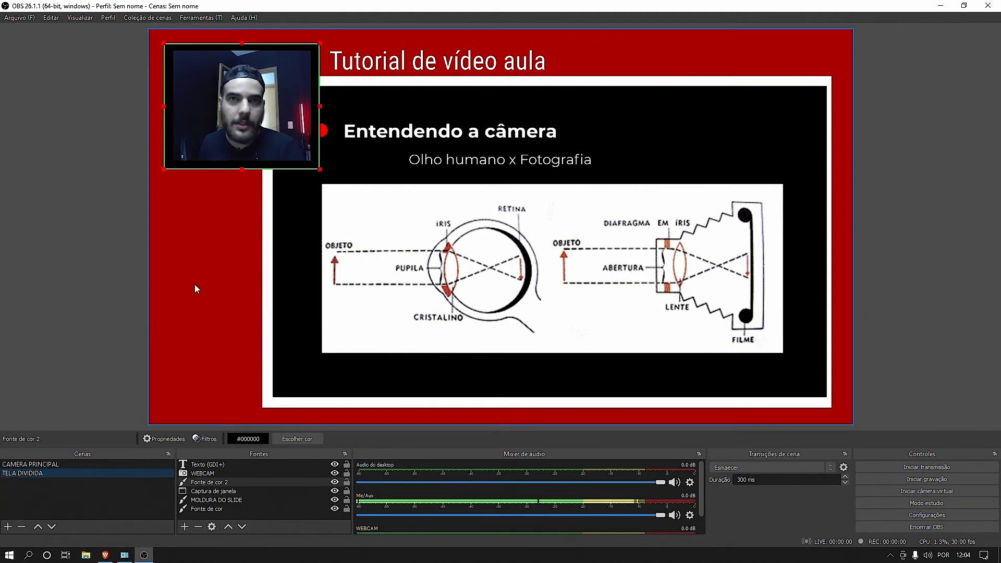
Exit the slideshow and arrange the Google Slides editor and OBS side by side, each filling half the screen
drag(446, 8, 511, 95)
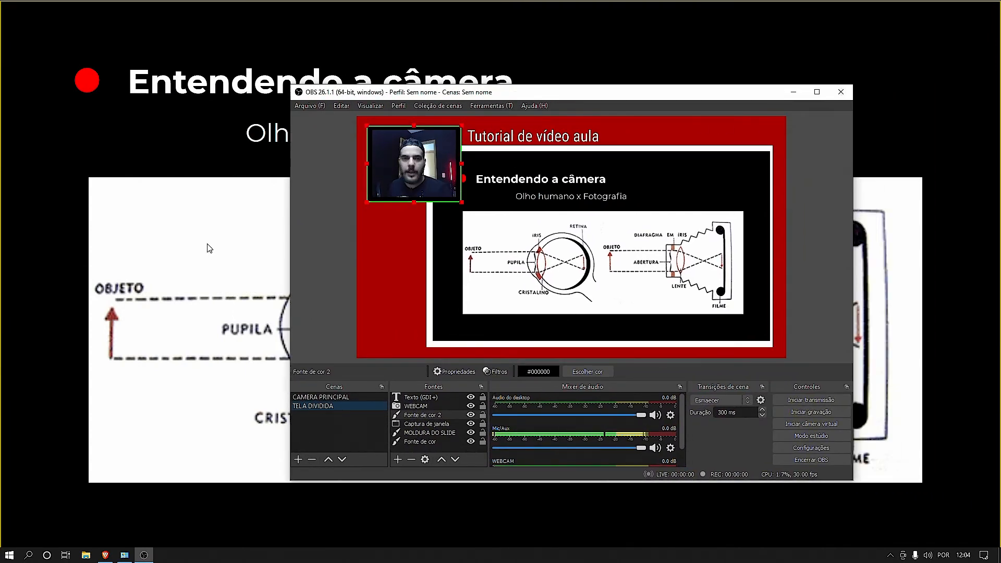
click(192, 224)
key(Escape)
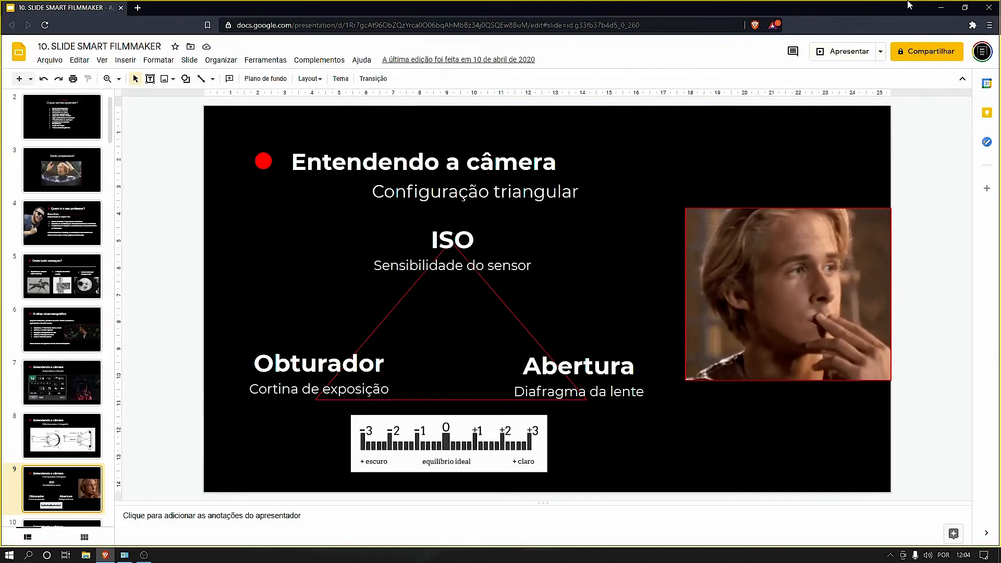
double_click(908, 5)
drag(760, 49, 0, 85)
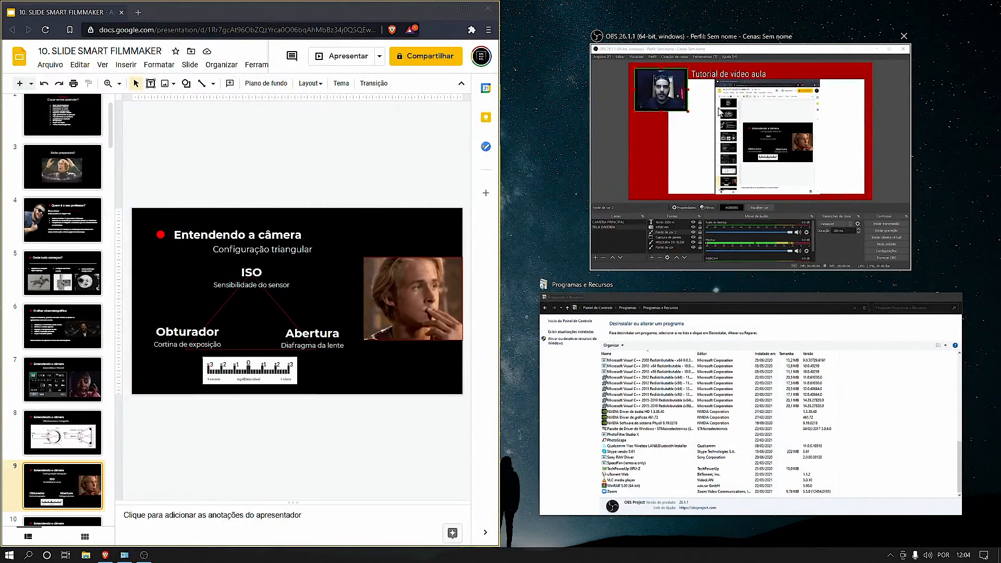
click(719, 111)
Adjust the edges and position of the window capture so the editor's slide area fills the white frame
click(782, 234)
drag(783, 124, 782, 146)
drag(976, 229, 932, 224)
drag(782, 355, 757, 281)
click(824, 120)
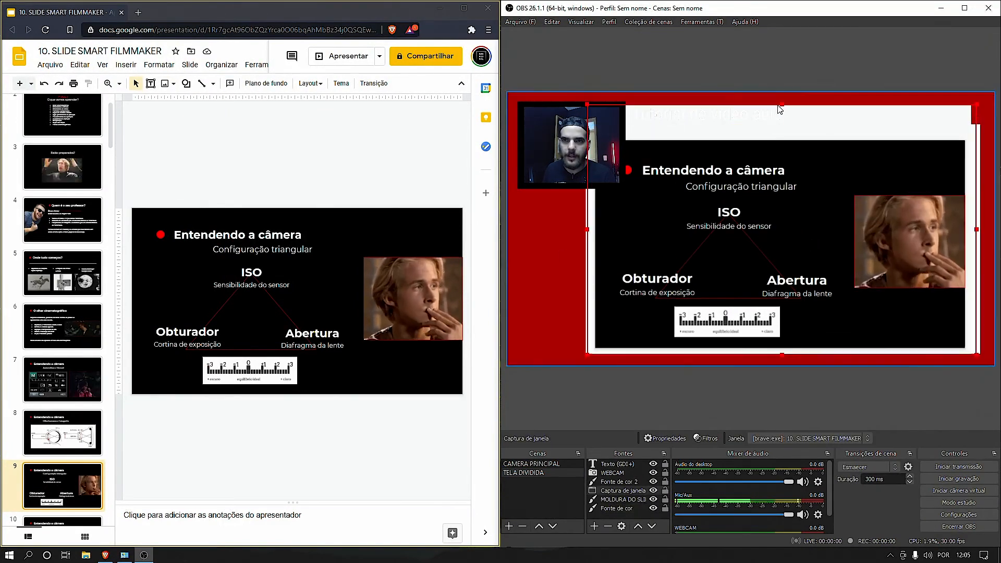
click(824, 124)
drag(782, 105, 782, 136)
drag(850, 265, 851, 270)
Show slide 5, "Onde tudo começou?", in Google Slides and nudge the window capture within its frame
click(69, 222)
click(63, 272)
drag(821, 255, 820, 258)
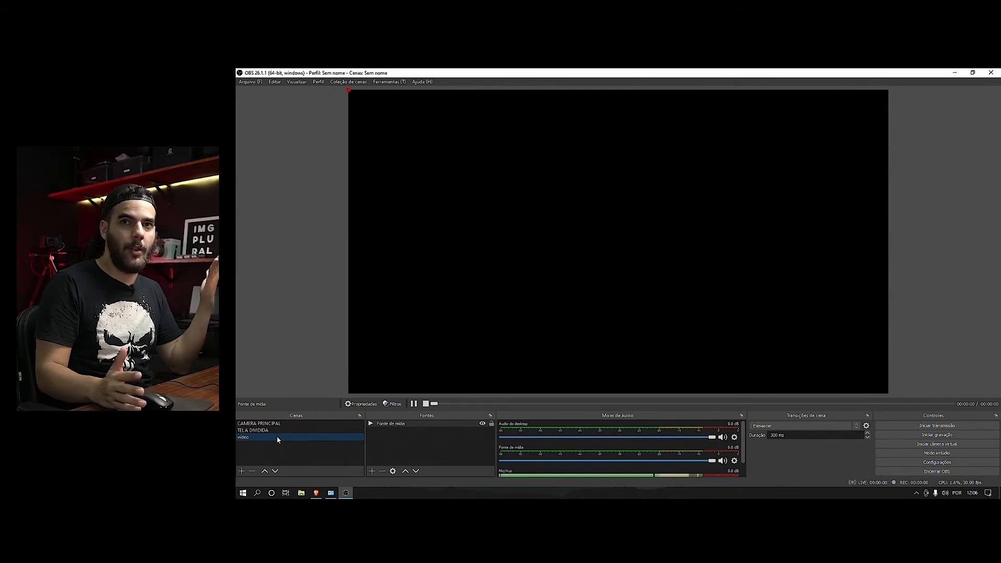
Compare the TELA DIVIDIDA and CAMERA PRINCIPAL scenes by switching between them
click(273, 428)
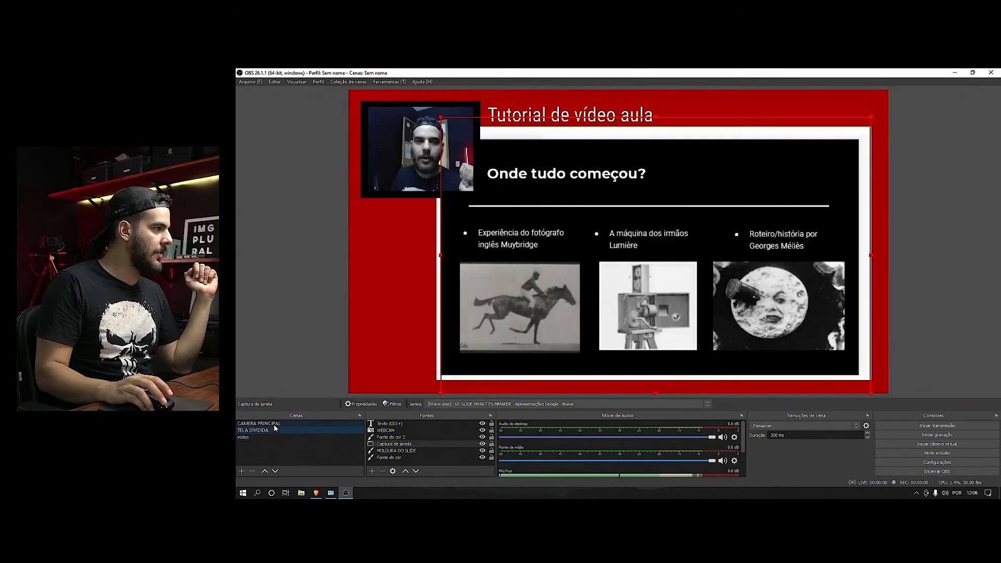
click(275, 424)
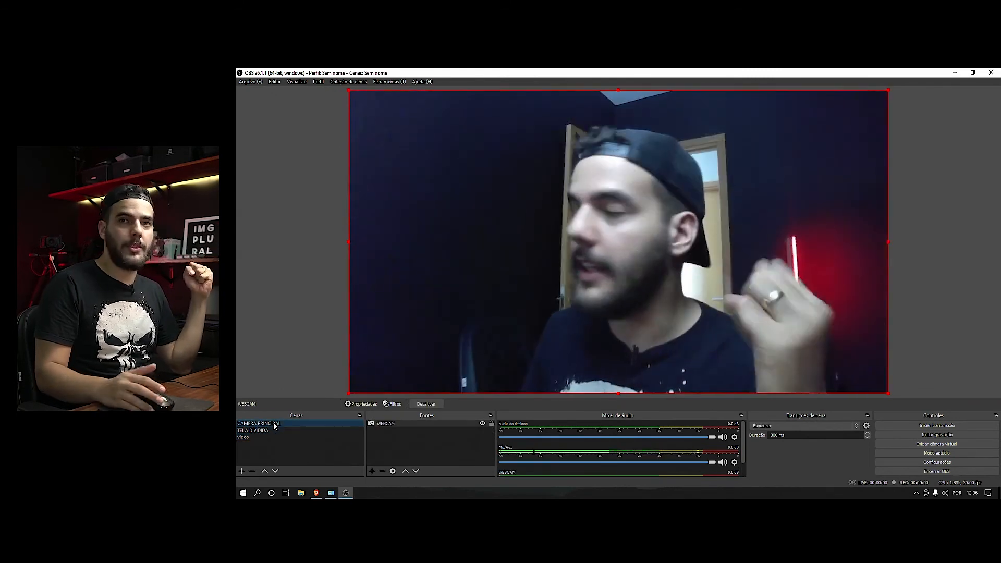
click(269, 431)
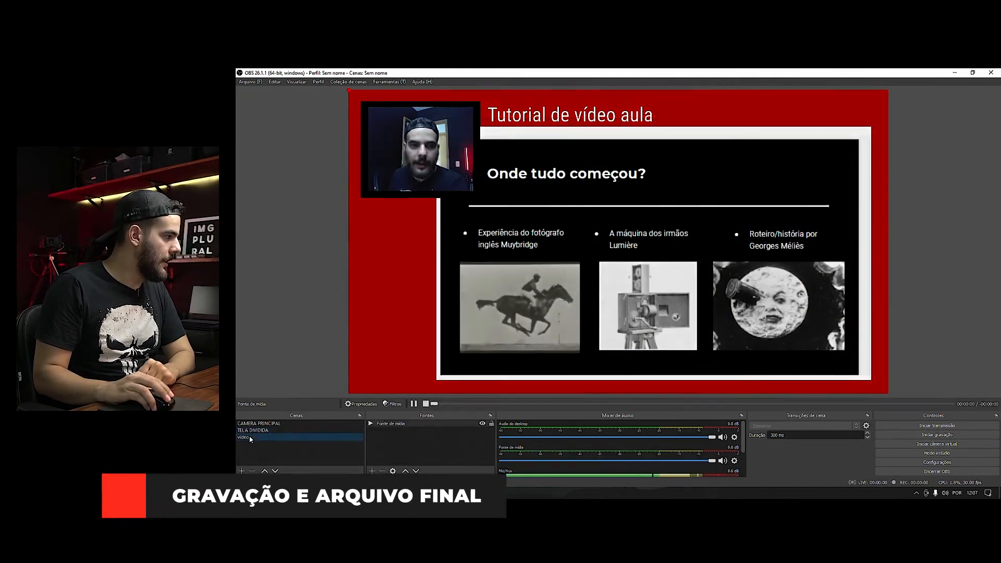
Record a short test clip of the CAMERA PRINCIPAL scene and stop the recording
click(261, 424)
click(941, 434)
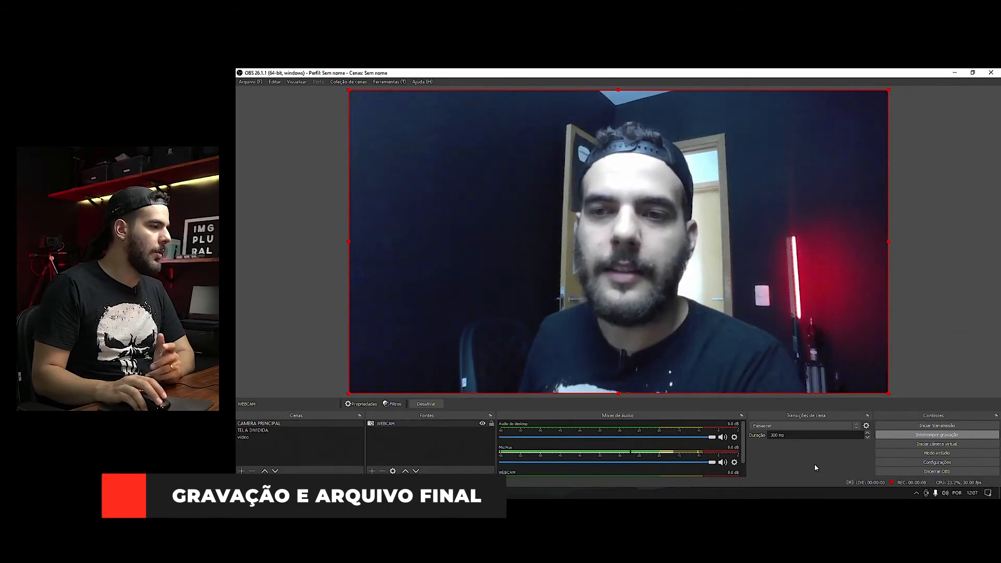
click(926, 435)
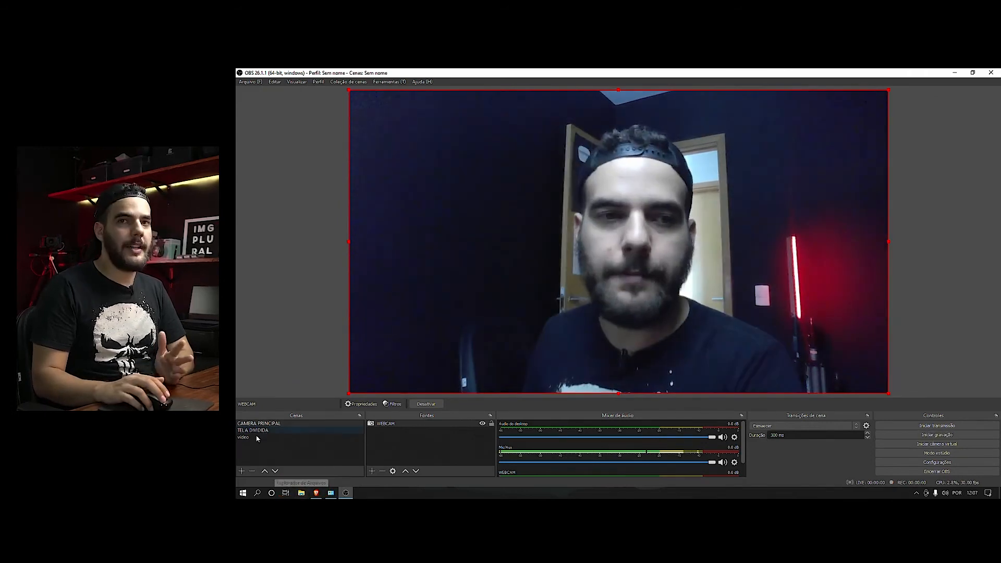
Select the TELA DIVIDIDA scene and open the Área de Trabalho folder in File Explorer to find the recorded clip
click(253, 430)
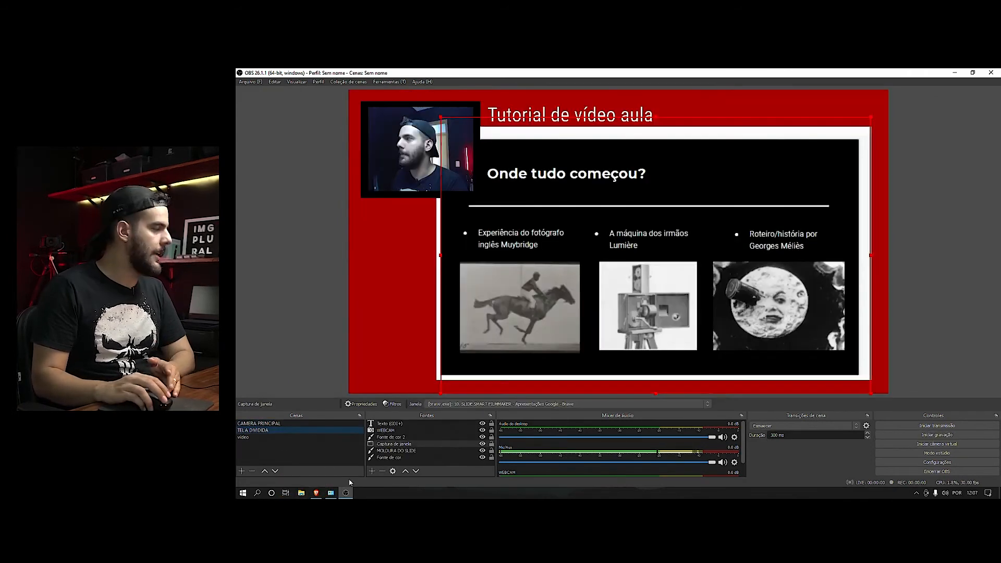
click(301, 492)
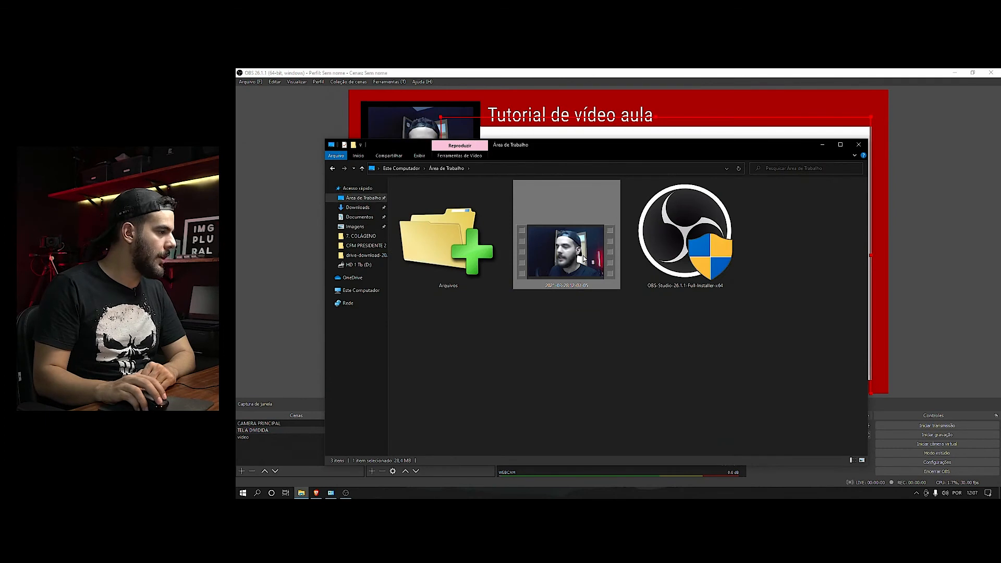
Examine the recorded test clip's properties for its frame width, height, bit rate and frame rate, then close them
right_click(583, 255)
click(656, 443)
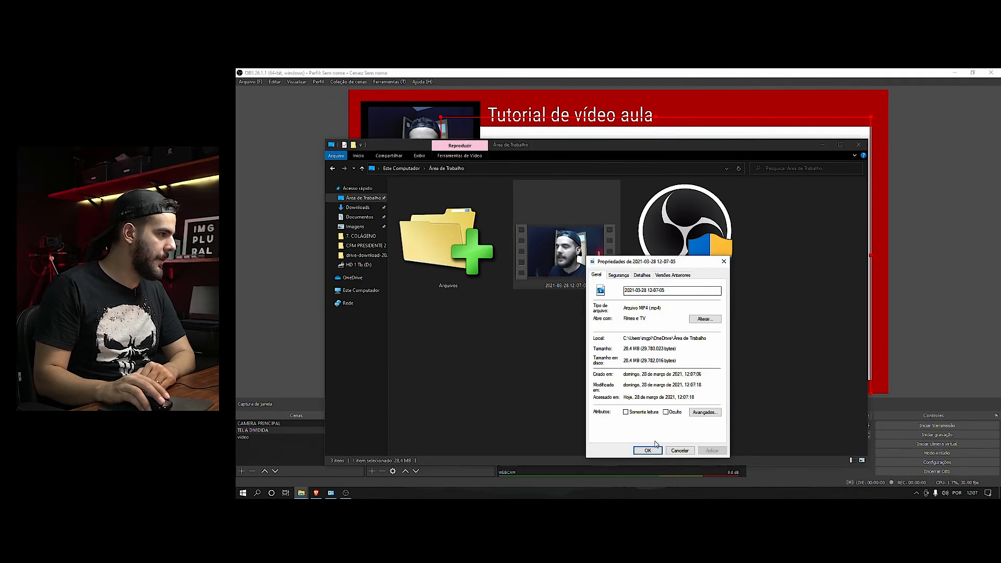
click(642, 276)
scroll(680, 360, down, 2)
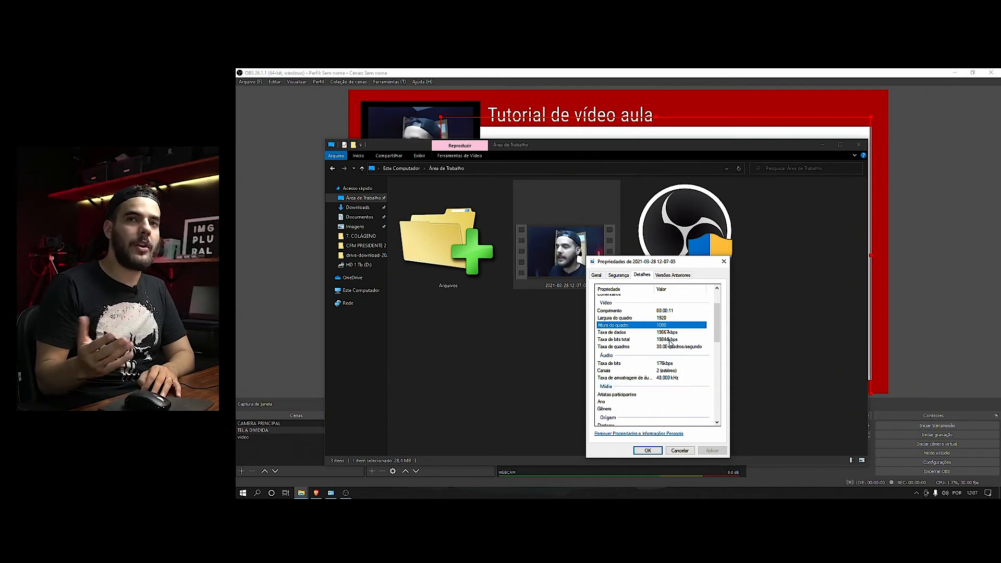
click(686, 456)
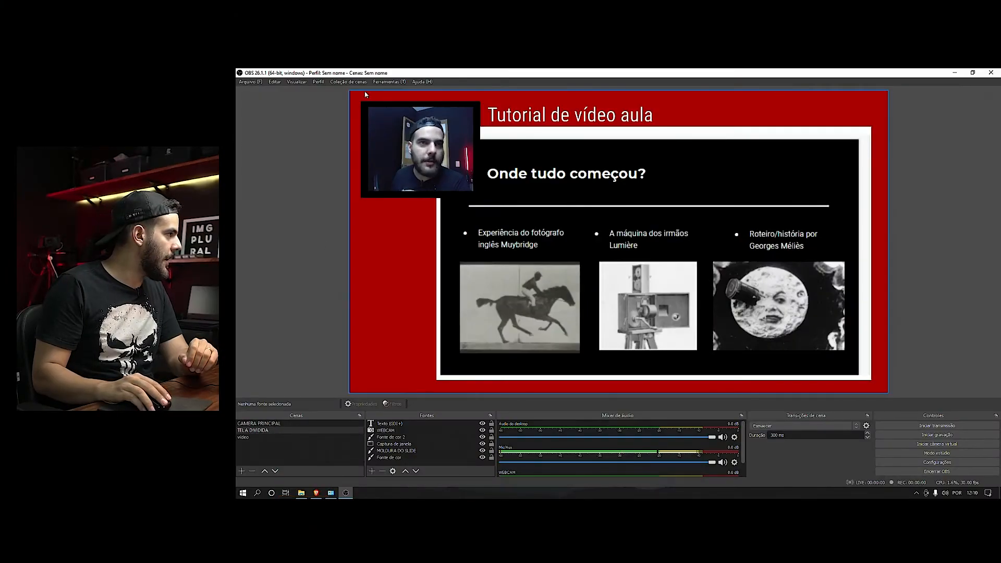
Rename the current OBS profile as VÍDEOS PARA YOUTUBE
click(318, 82)
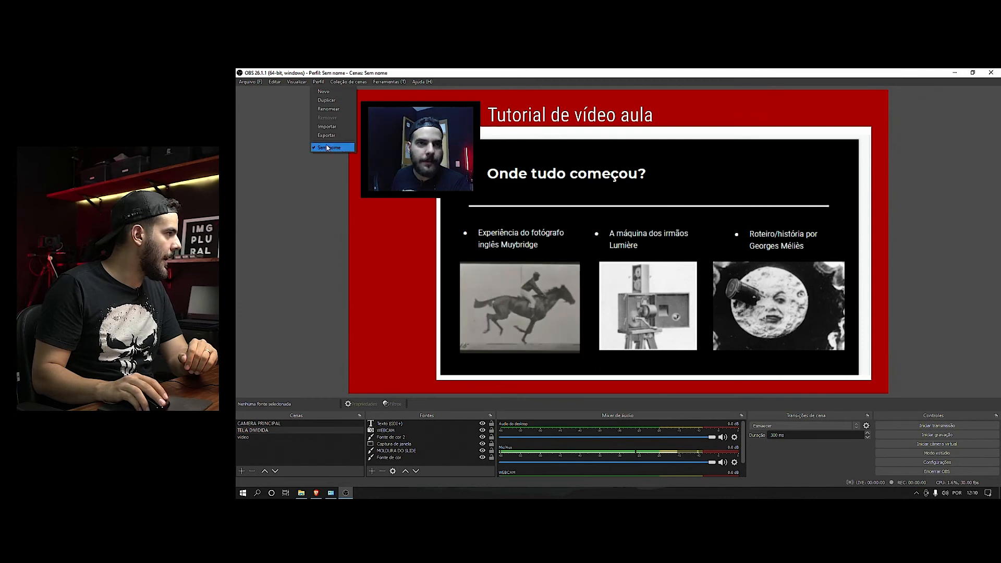
click(328, 108)
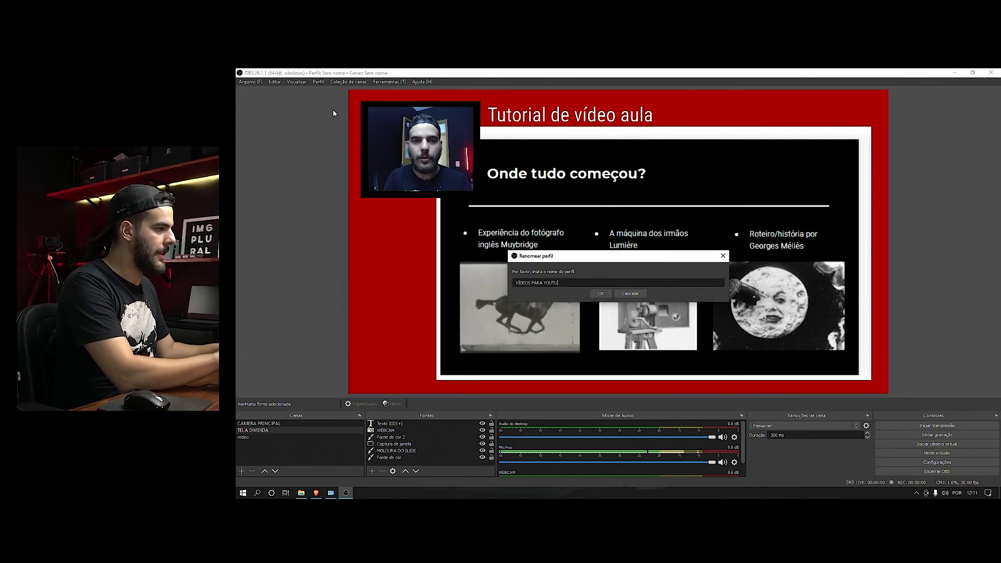
text(BE)
key(Return)
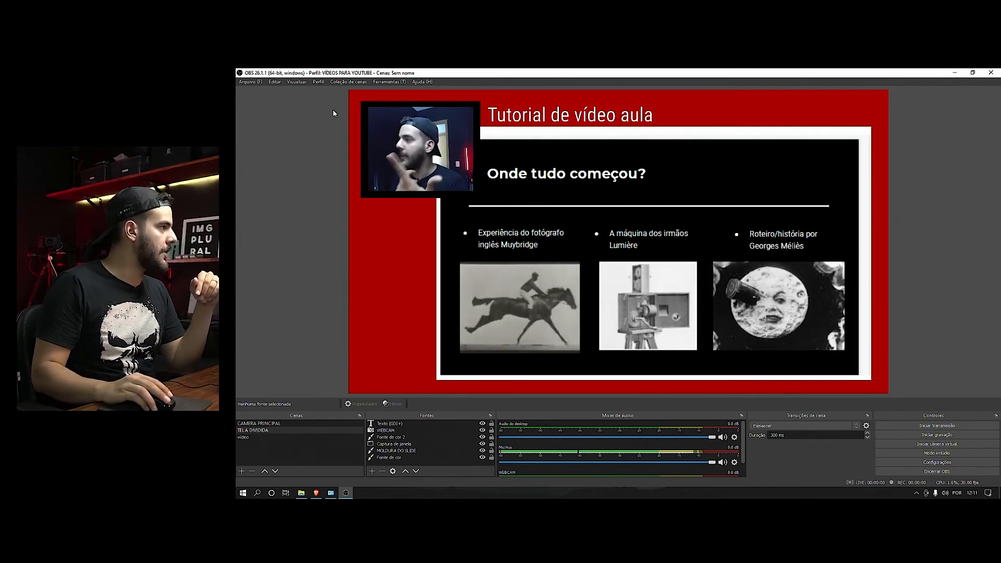
Create a new profile named VÍDEOS PARA INSTAGRAM and dismiss its configuration assistant
click(320, 82)
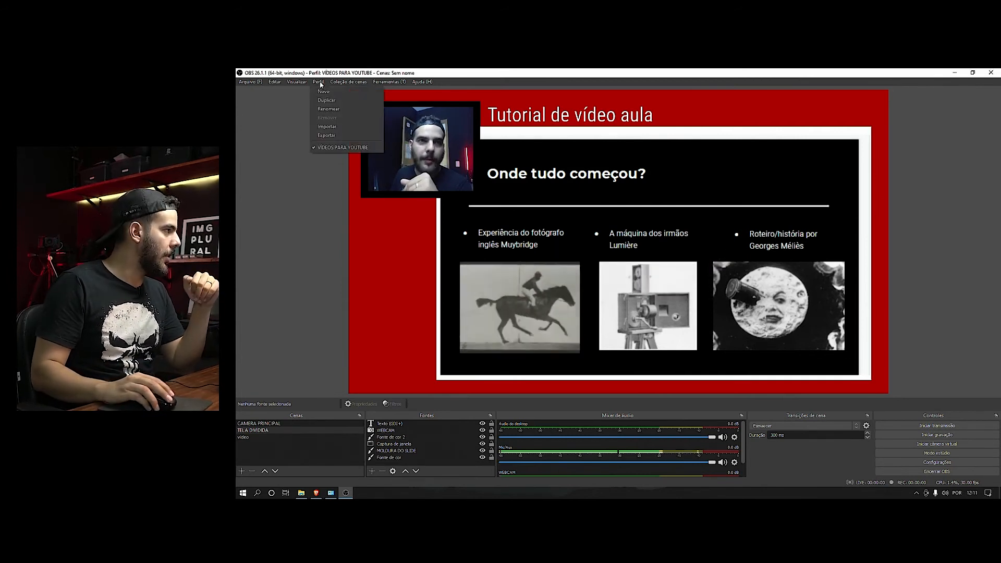
click(321, 93)
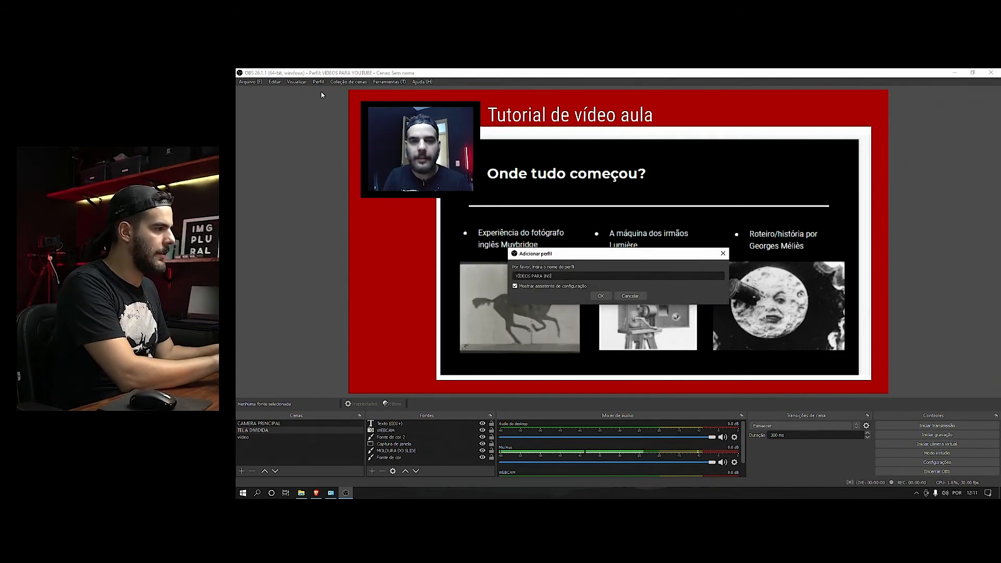
key(Return)
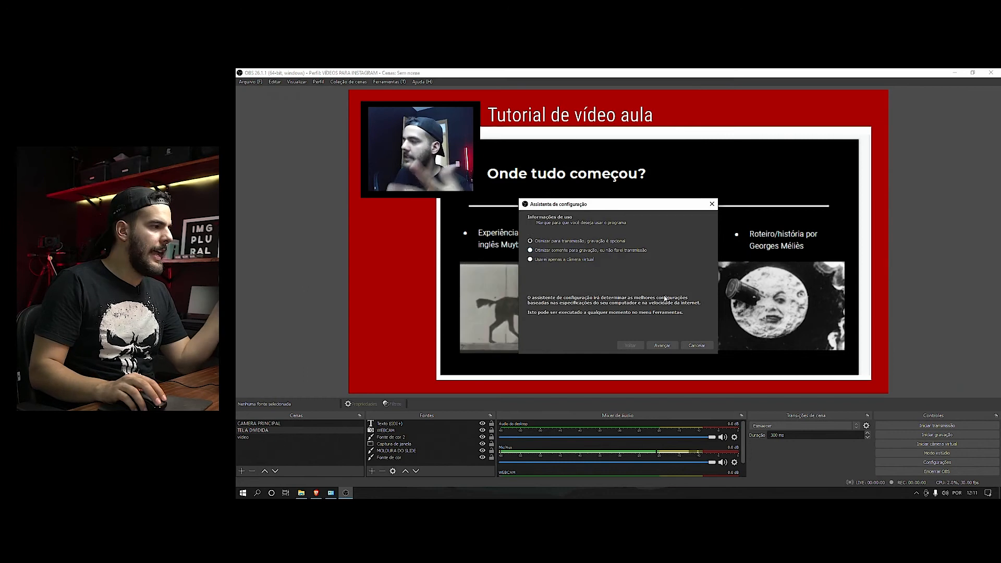
click(702, 345)
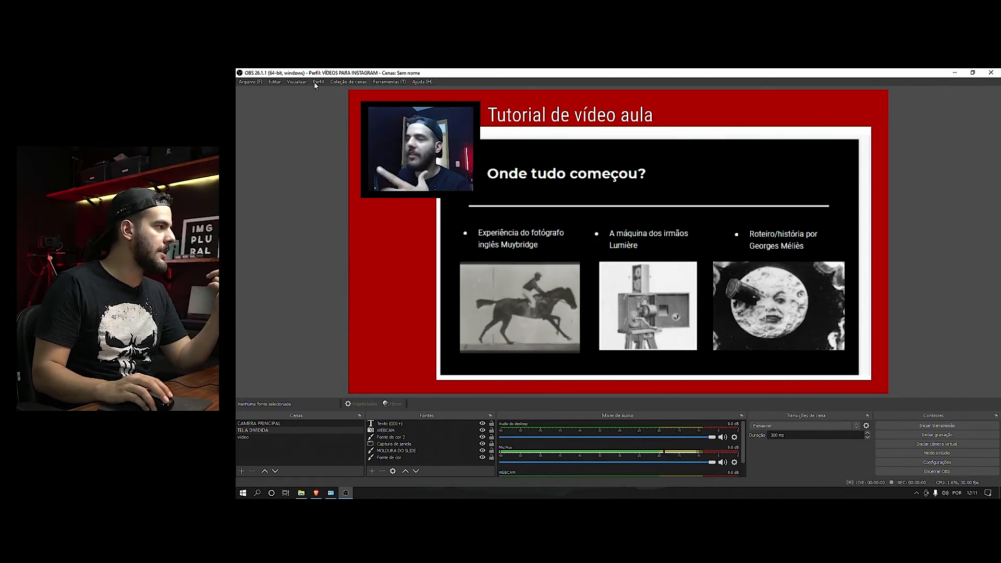
With the VÍDEOS PARA INSTAGRAM profile active, set the output mode in its settings to Avançado
click(317, 82)
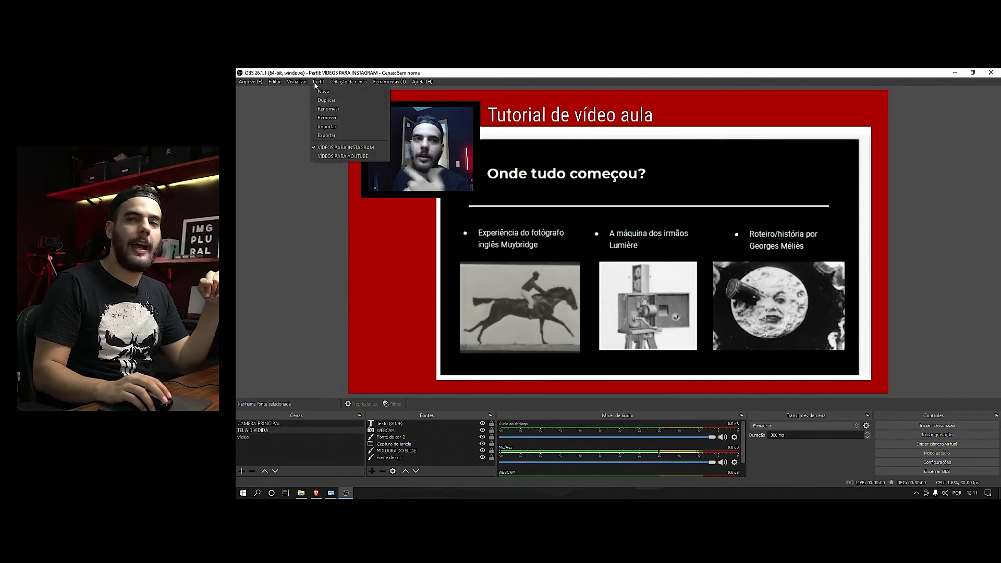
click(337, 150)
click(918, 464)
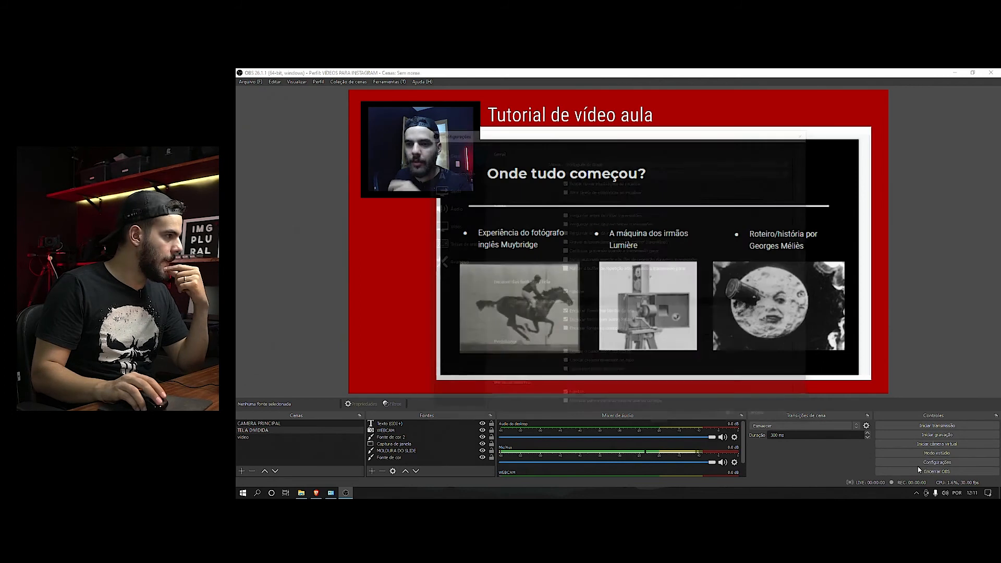
click(453, 189)
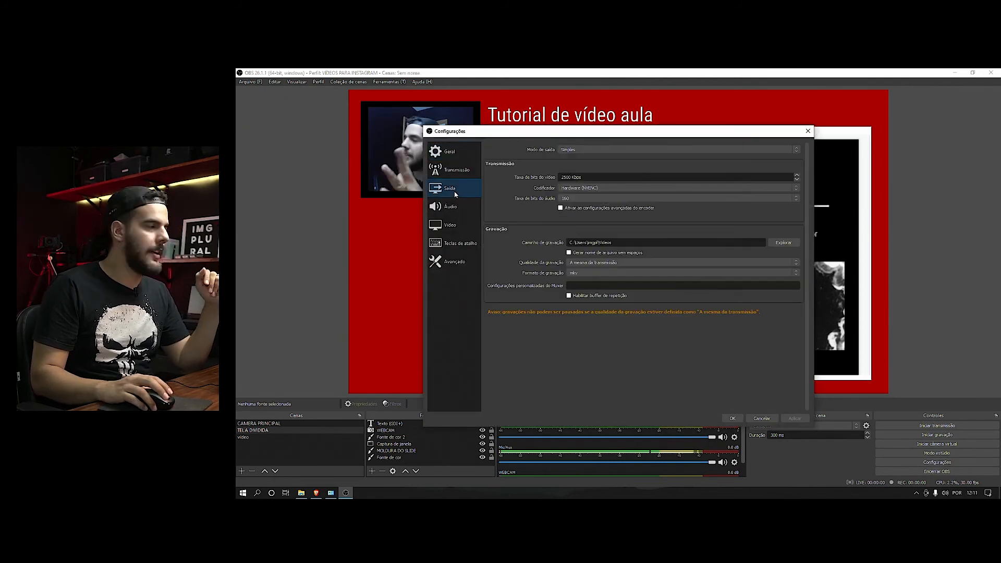
click(576, 150)
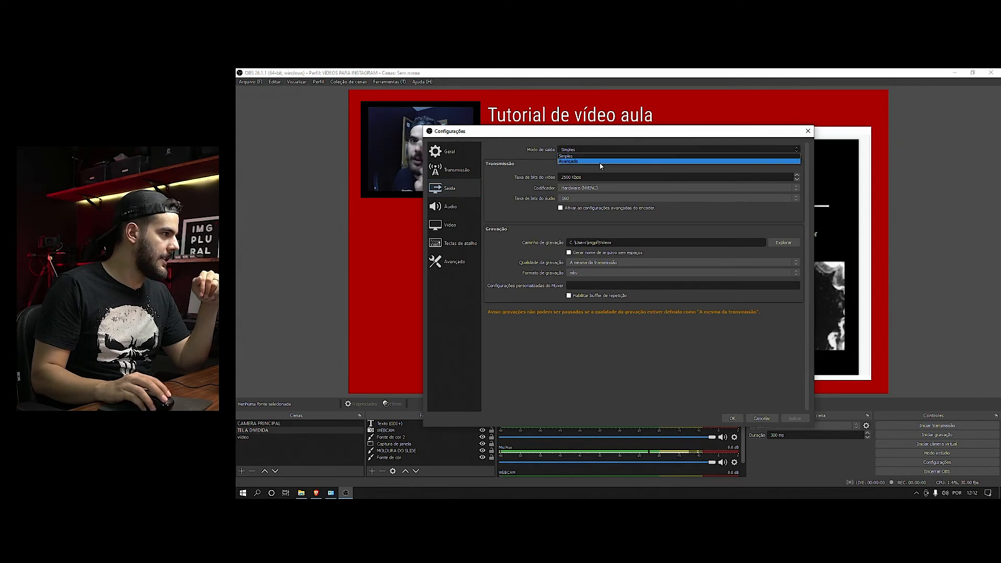
click(603, 161)
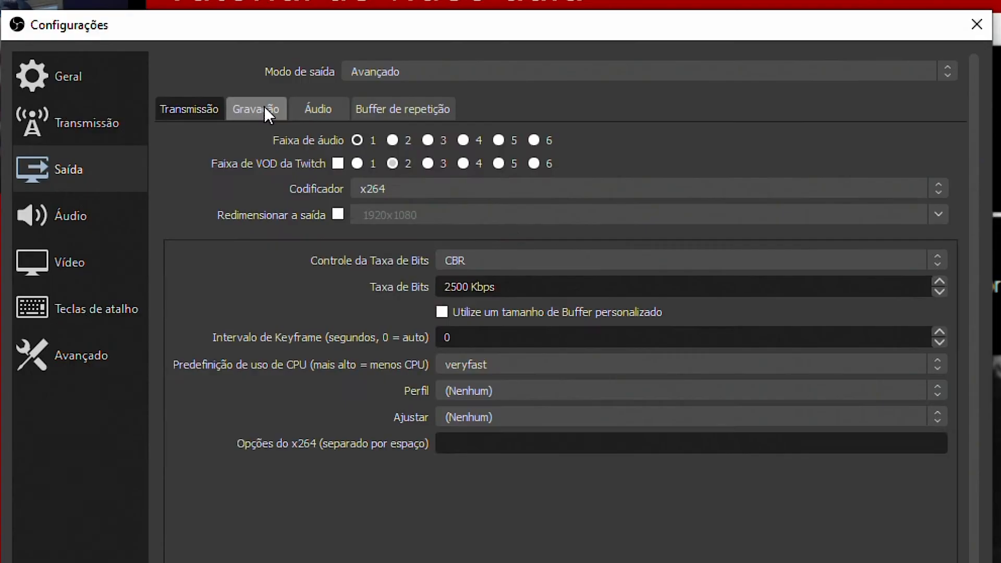
Set the recording format to mp4 and look at the recording folder choice without changing it
click(526, 164)
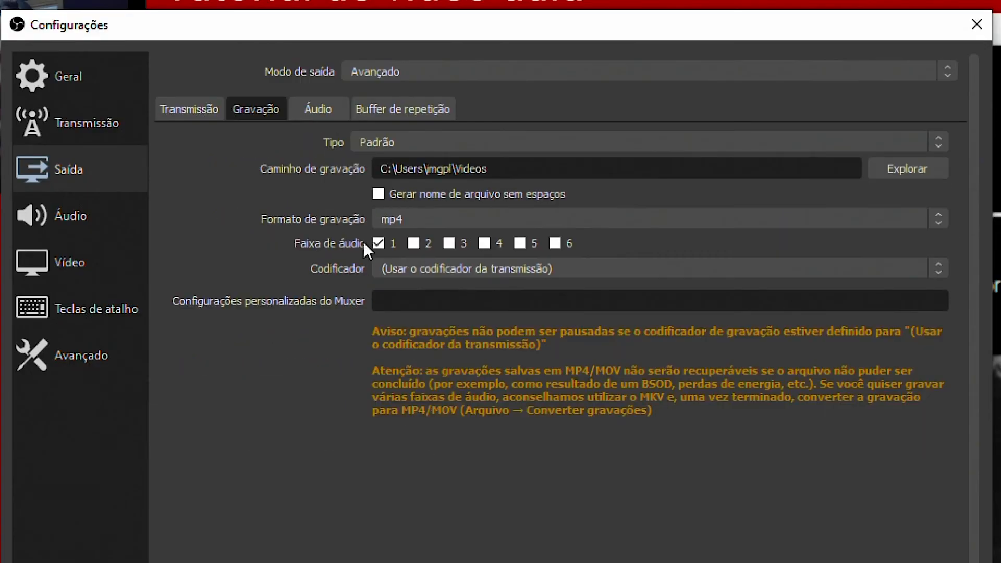
click(418, 218)
click(395, 252)
click(926, 165)
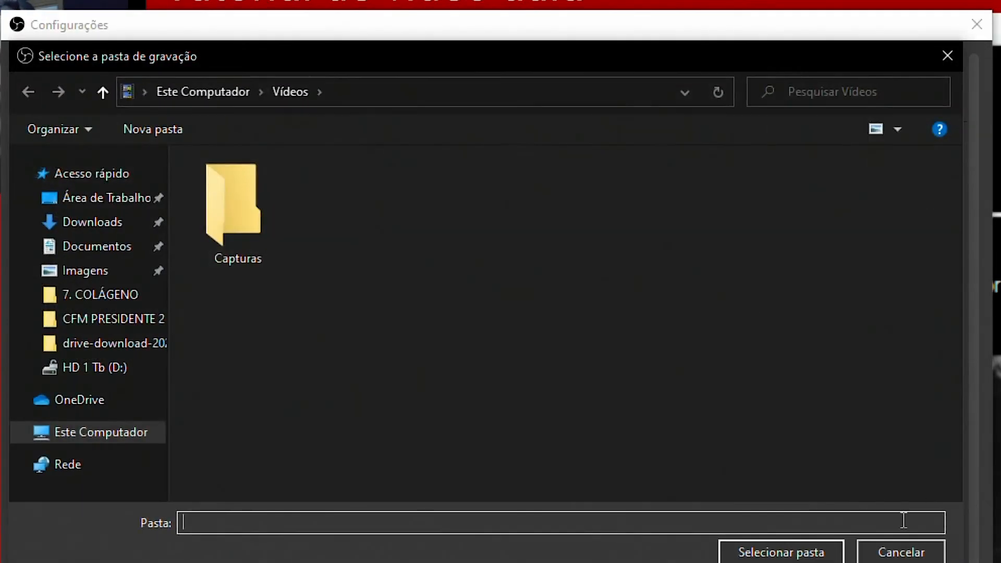
click(886, 556)
Set the output audio bit rate of Faixa 1 to 320
click(318, 109)
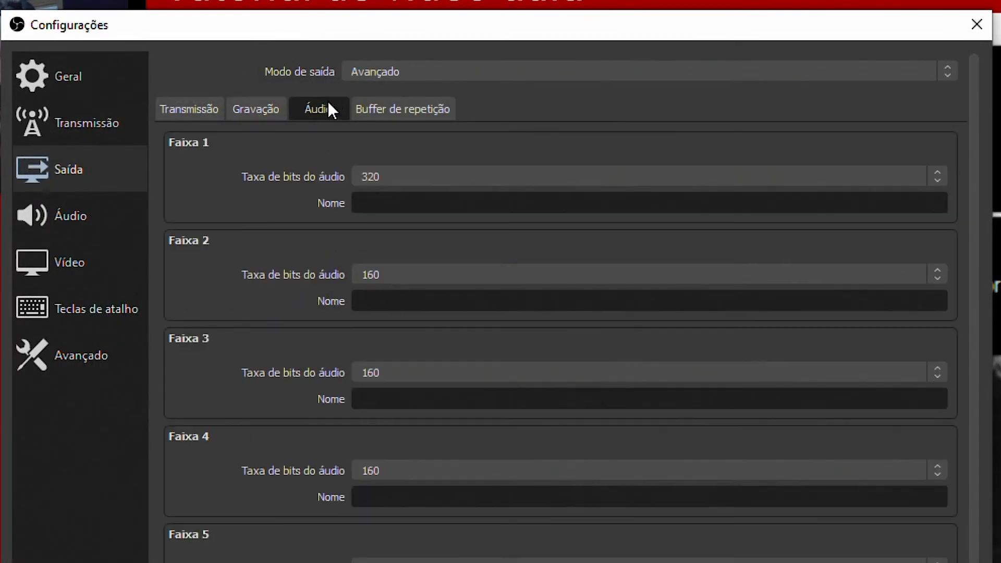
click(417, 177)
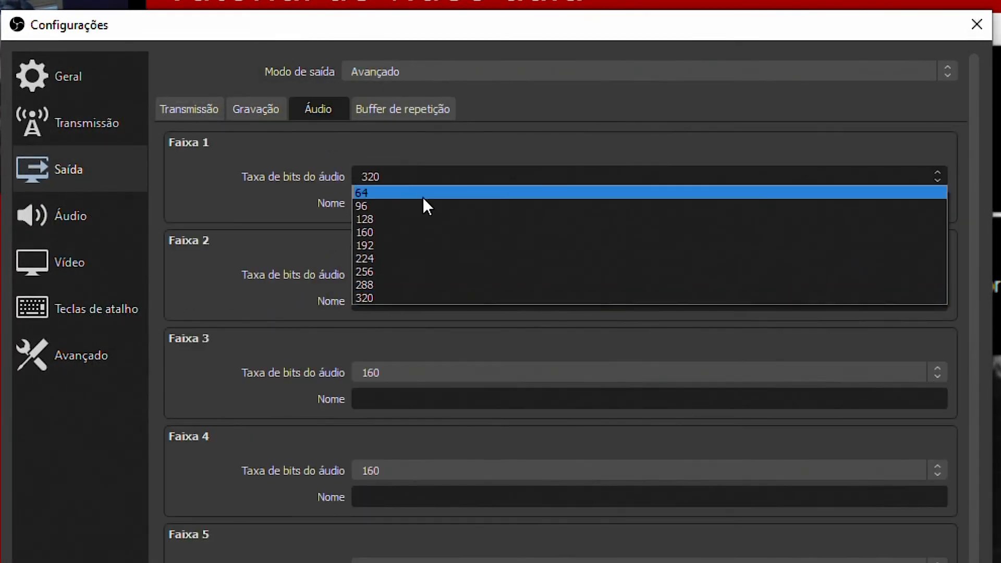
click(386, 297)
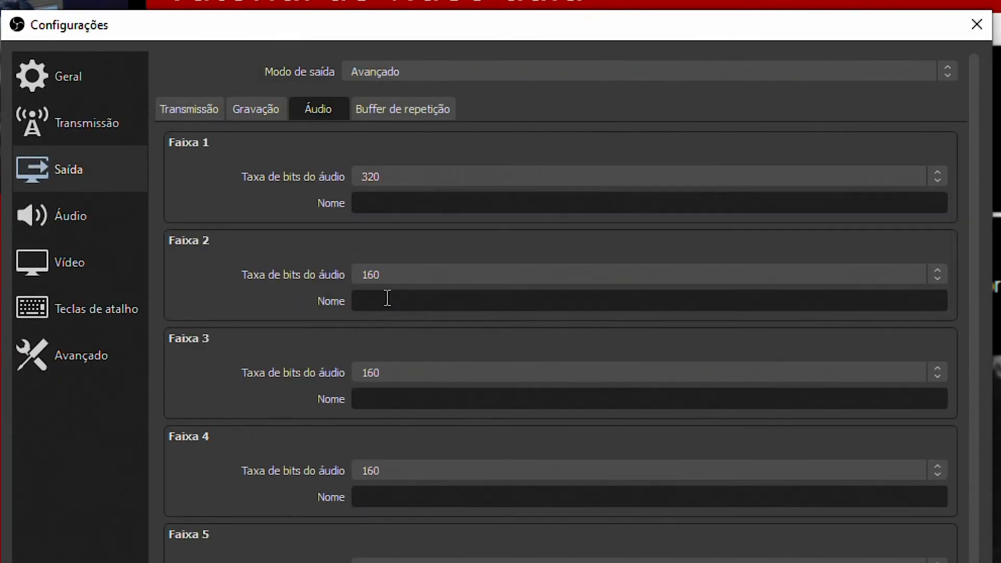
Set the base canvas resolution in the video settings to 1080x1920
click(56, 266)
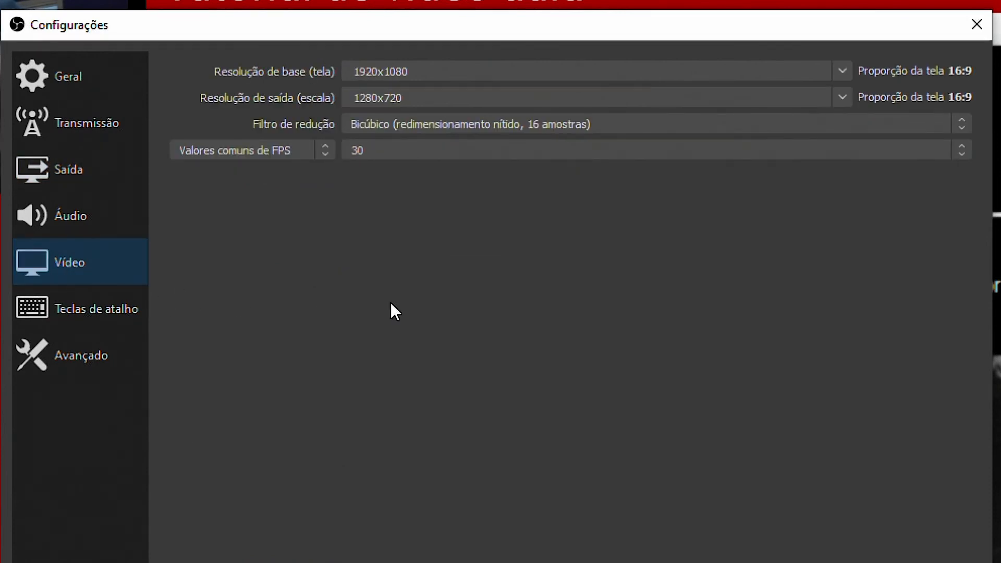
click(398, 99)
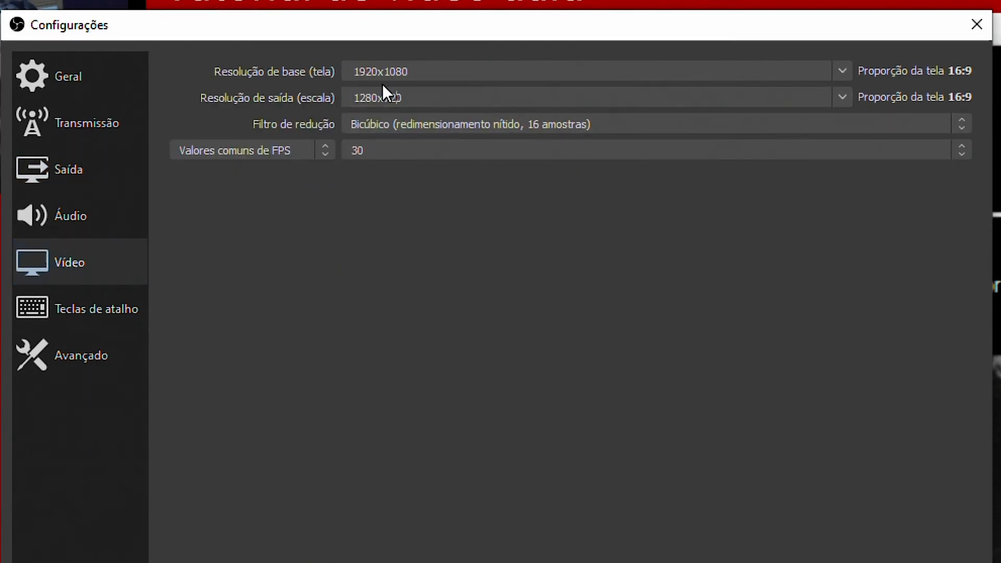
drag(371, 72, 340, 66)
key(BackSpace)
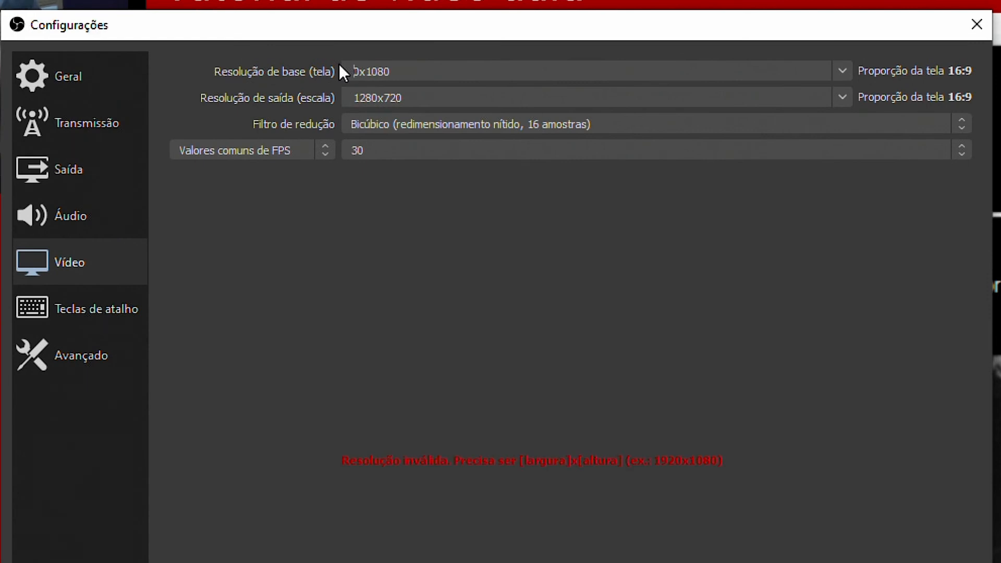
text(1080)
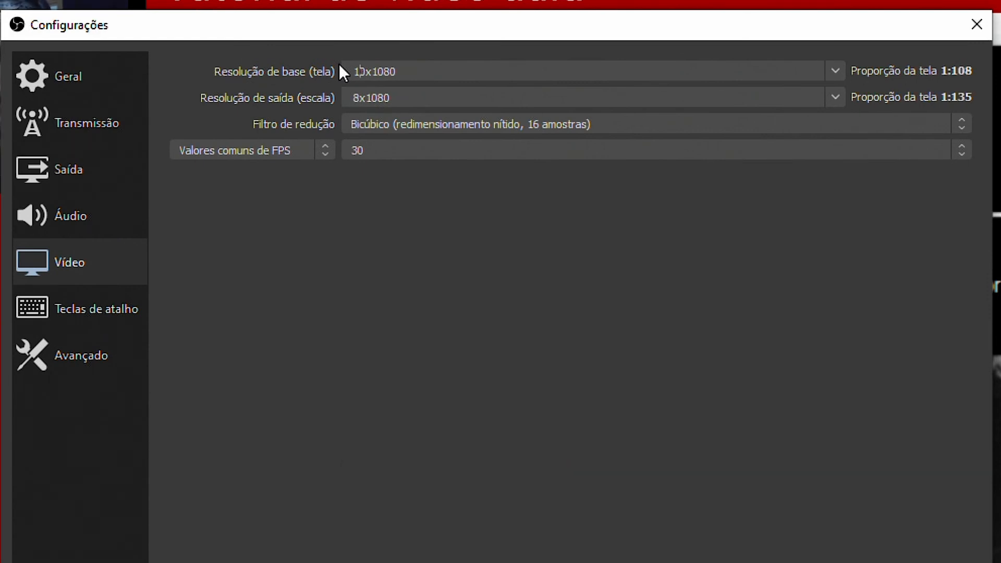
key(Delete)
key(End)
key(BackSpace)
key(BackSpace)
key(BackSpace)
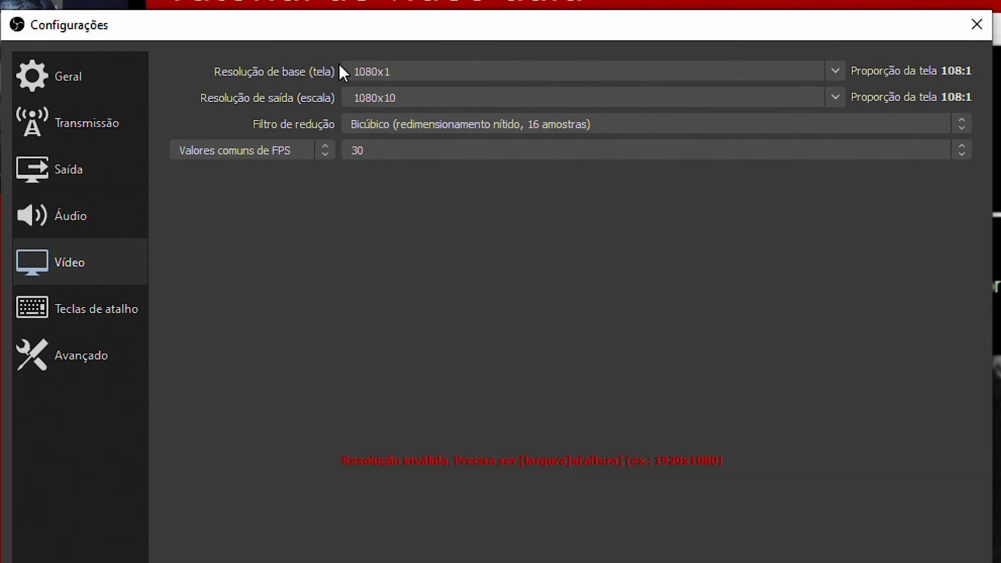
text(920)
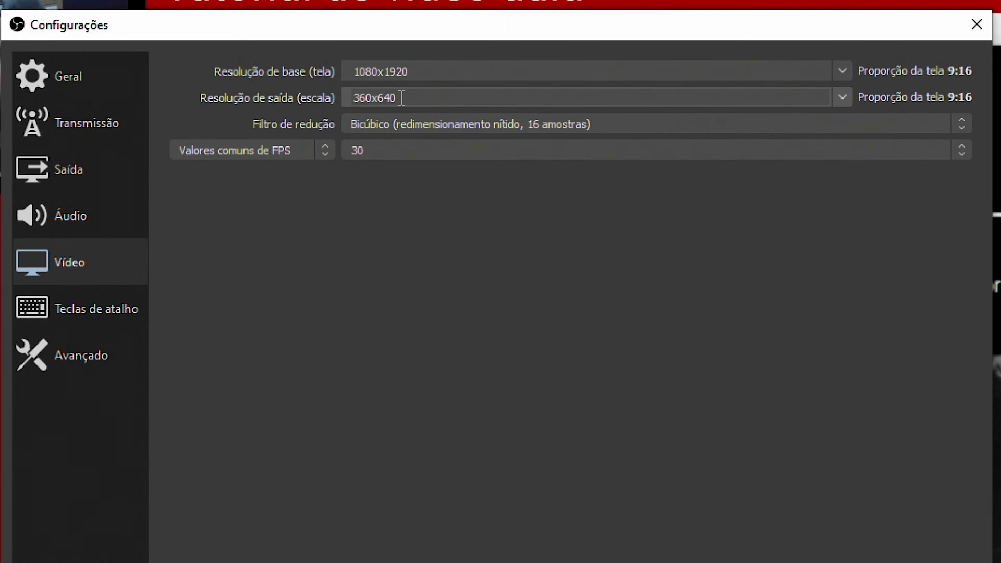
Set the scaled output resolution to 1080x1920, then apply and close the settings
key(BackSpace)
text(1080)
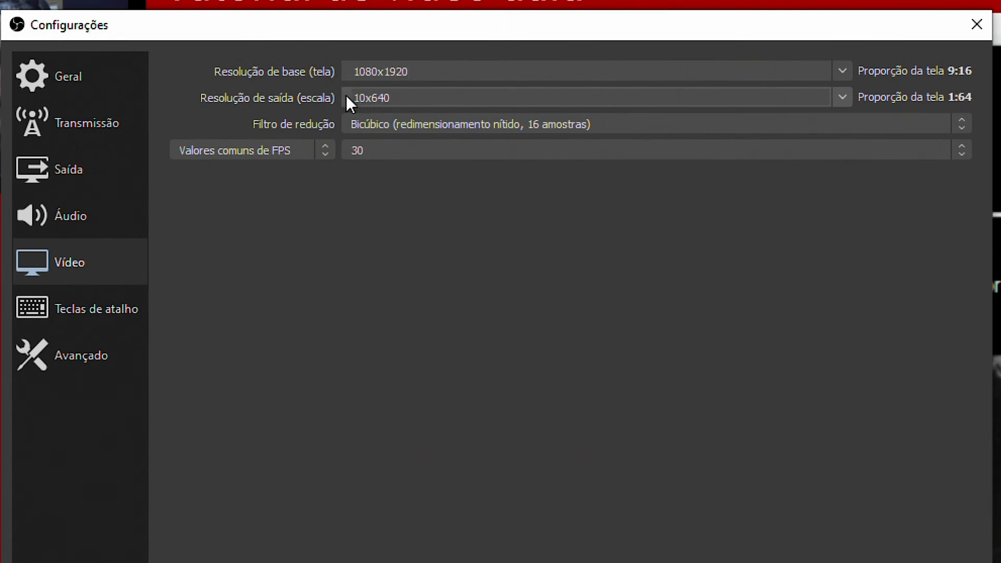
key(BackSpace)
key(Delete)
key(Delete)
text(1920)
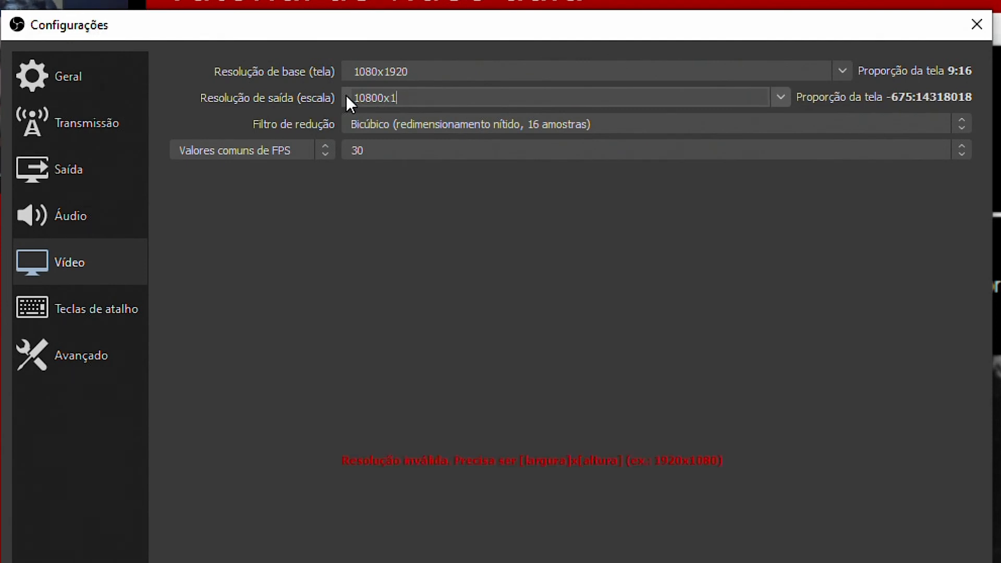
key(Left)
key(Left)
key(Left)
key(Left)
key(Left)
key(Left)
key(BackSpace)
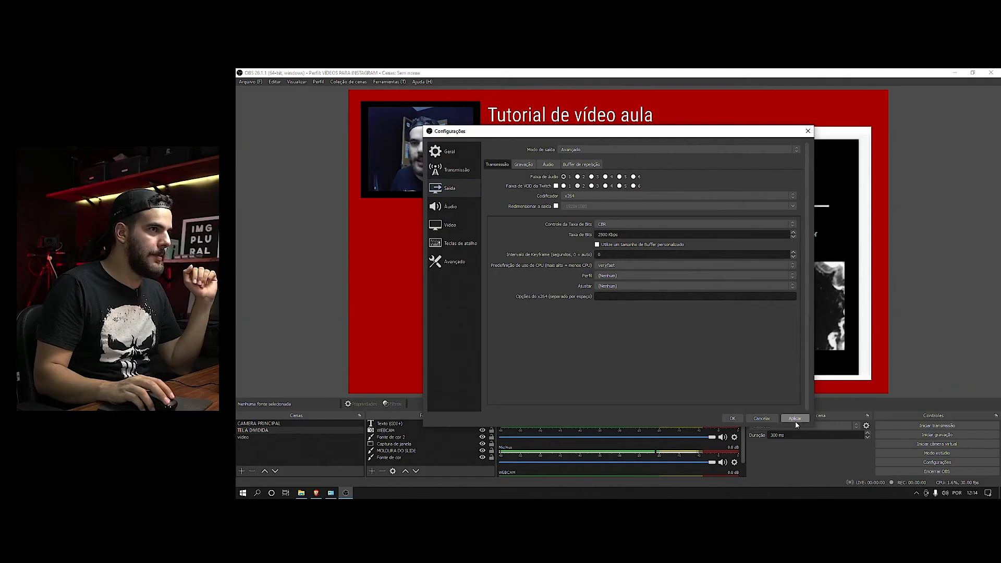
click(797, 420)
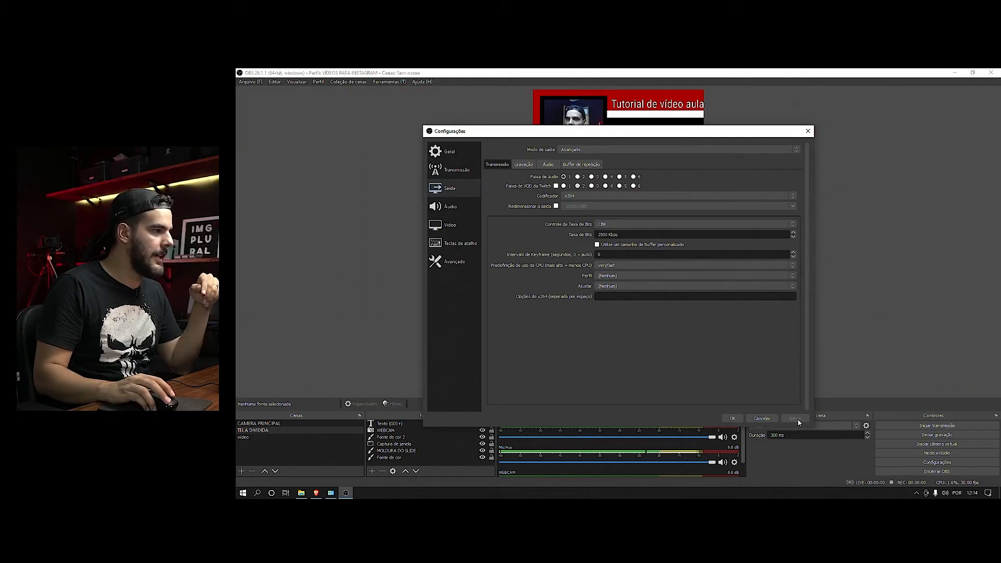
click(741, 418)
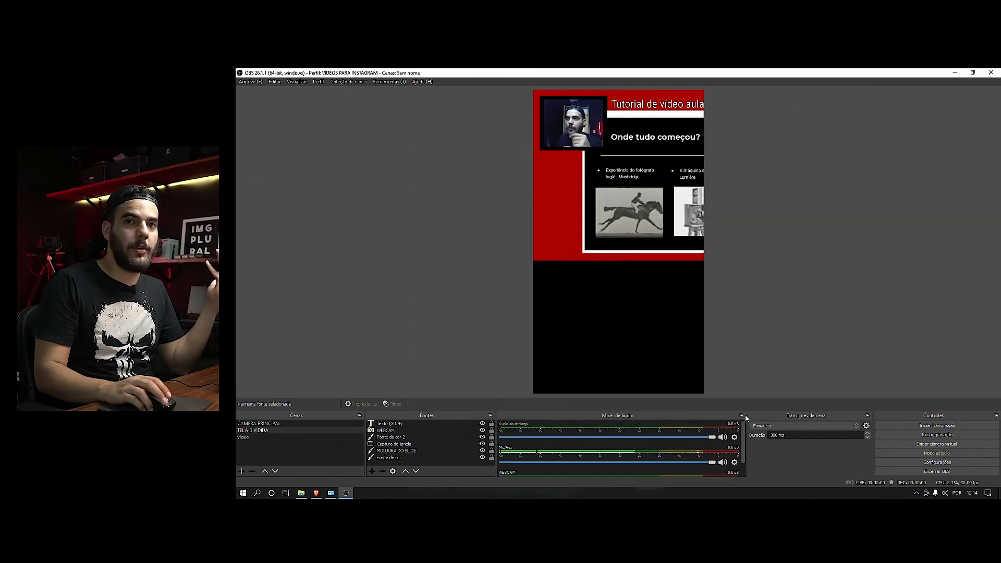
In the CAMERA PRINCIPAL scene, enlarge the webcam source and centre the presenter horizontally in the vertical canvas
click(253, 424)
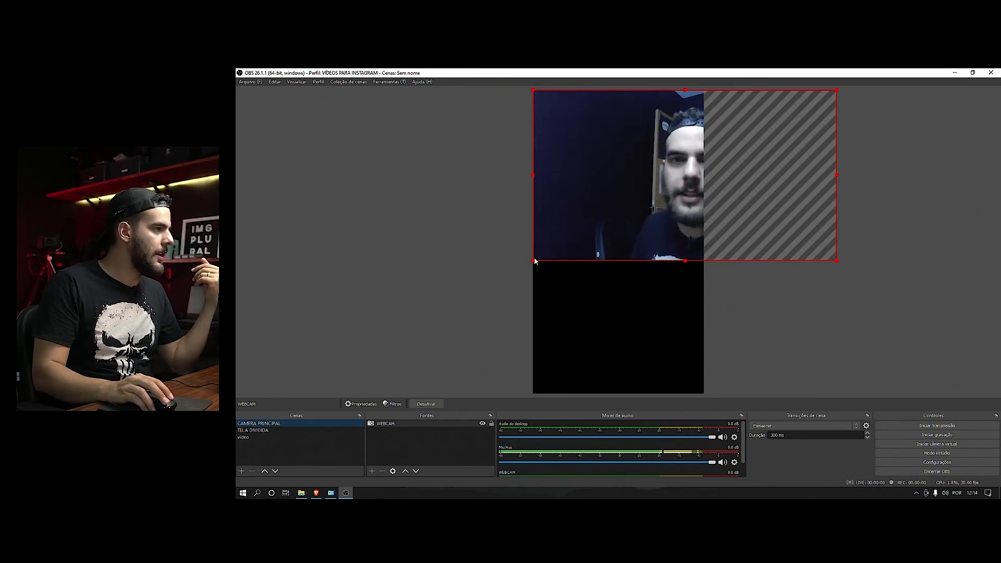
drag(534, 260, 449, 295)
drag(702, 247, 673, 247)
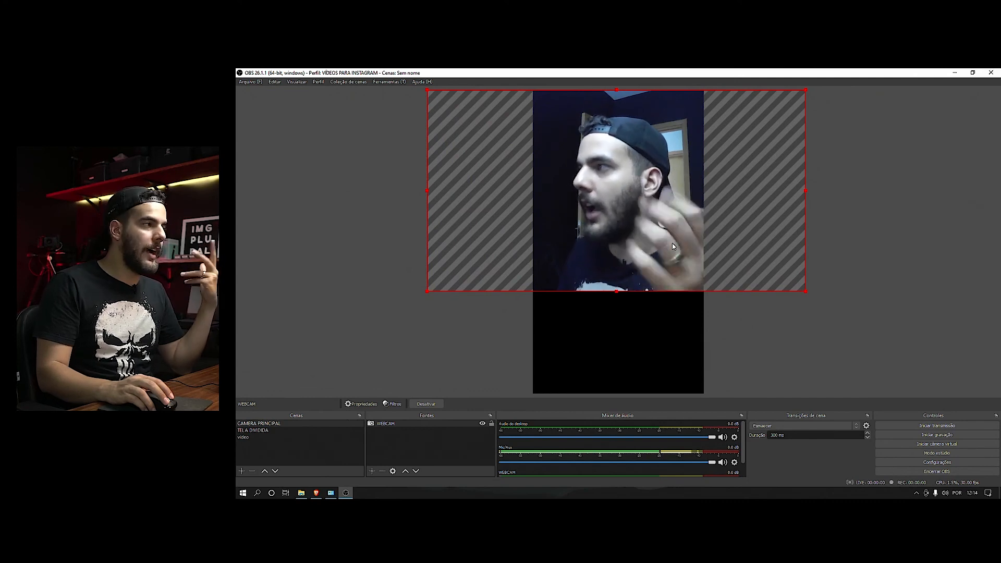
Rotate the webcam source in the CAMERA PRINCIPAL scene 90° clockwise
right_click(650, 202)
mouse_move(696, 378)
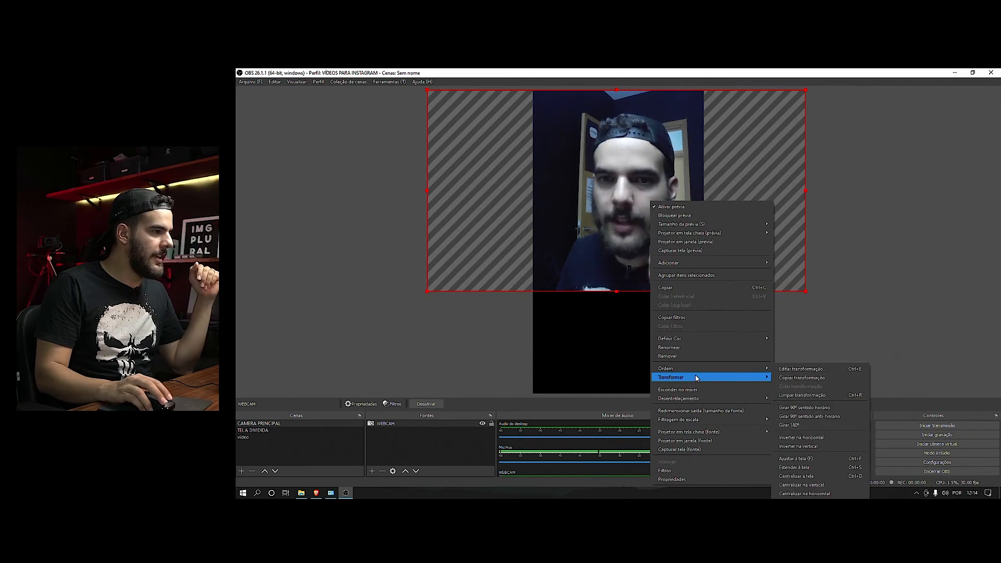
click(807, 409)
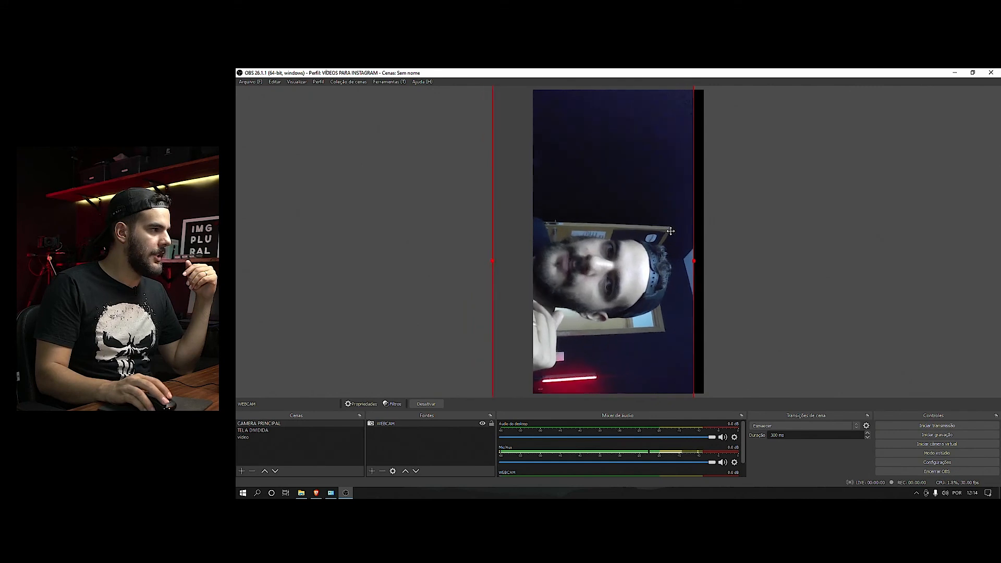
Centre the rotated webcam source in the vertical canvas and fit it to the full canvas
drag(670, 232, 689, 226)
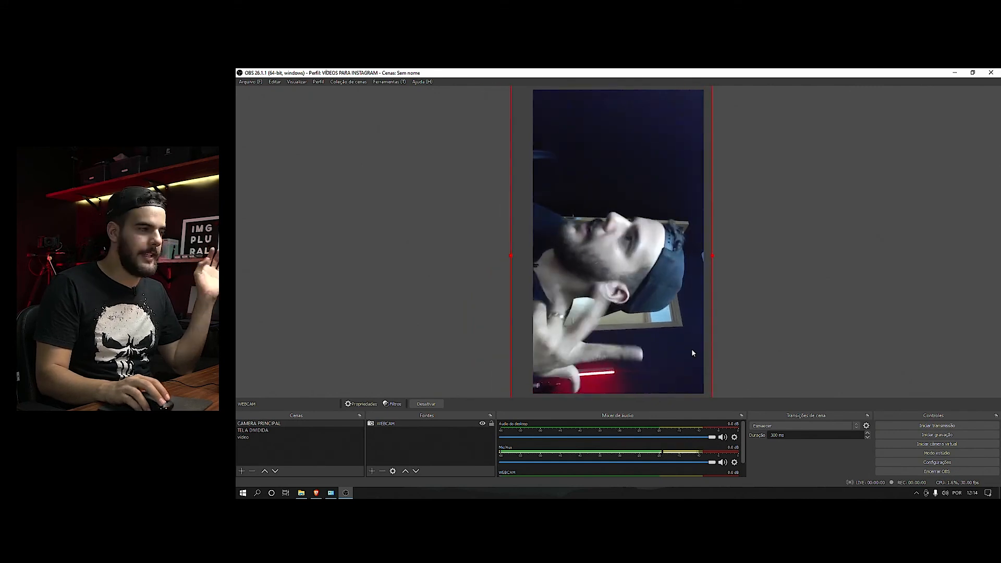
key(ctrl+f)
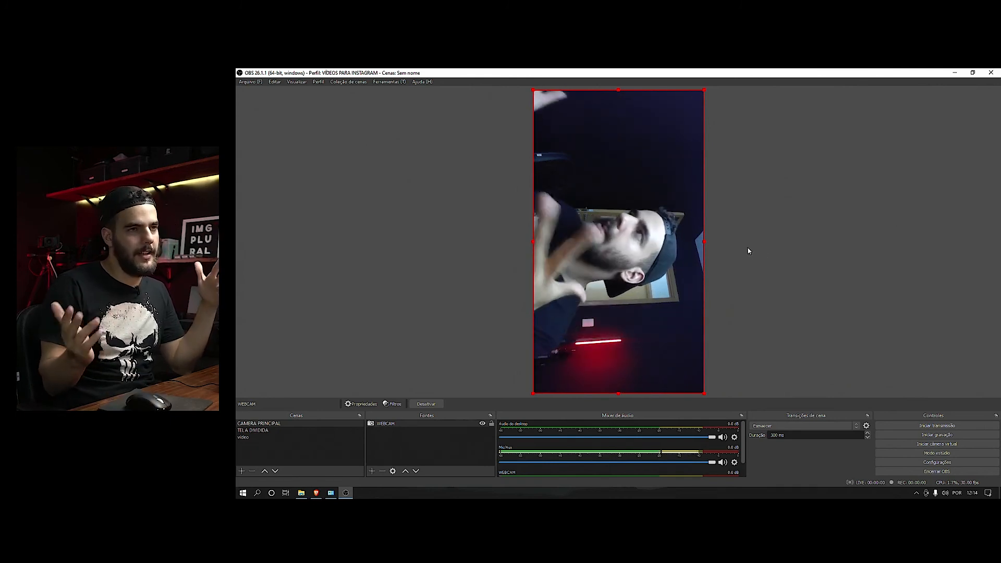
Turn the webcam source in the CAMERA PRINCIPAL scene back upright, then enlarge and move it until the presenter fills the canvas width
right_click(638, 265)
mouse_move(578, 212)
mouse_down()
mouse_move(577, 202)
mouse_move(572, 210)
mouse_up()
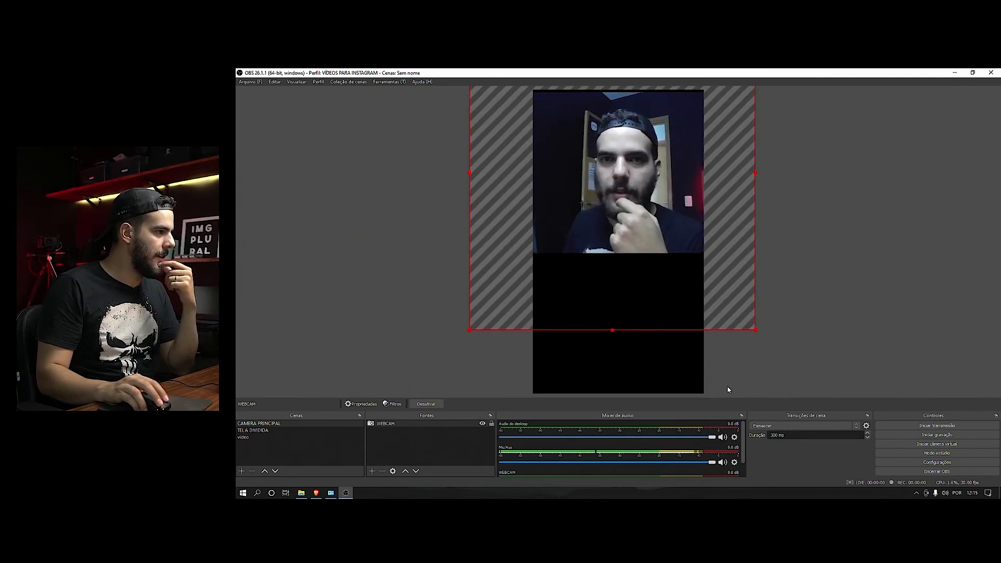
drag(701, 369, 787, 369)
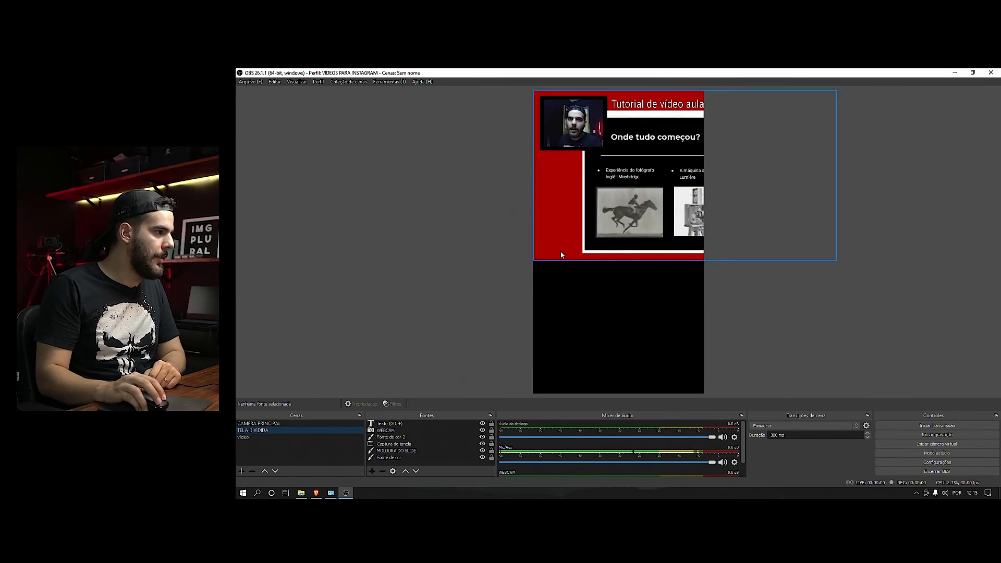
Rearrange the TELA DIVIDIDA scene vertically, with the red background filling the canvas and the title and webcam stacked above the slide
drag(560, 253, 549, 326)
right_click(664, 265)
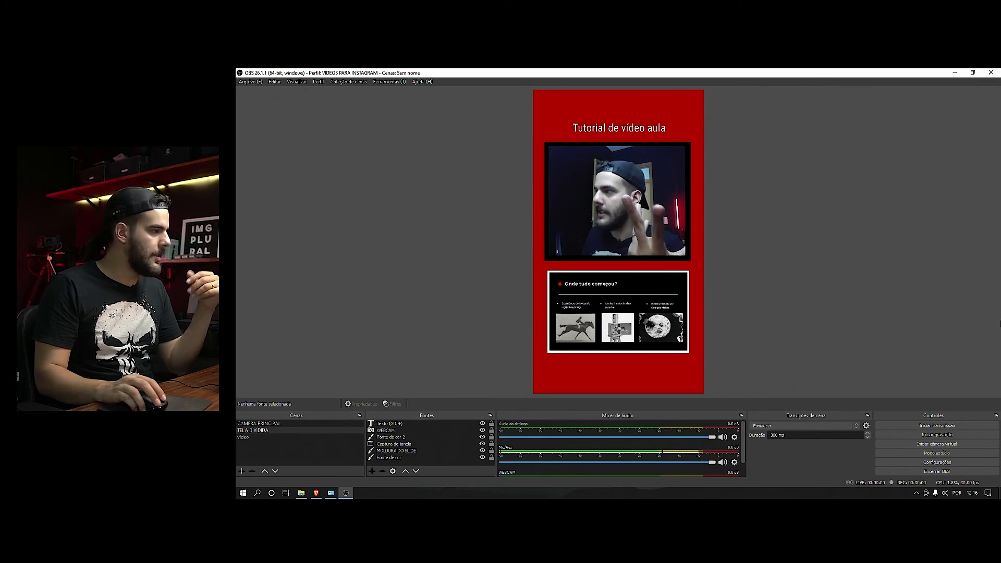
Return to the CAMERA PRINCIPAL scene and switch to the VÍDEOS PARA YOUTUBE profile
click(279, 423)
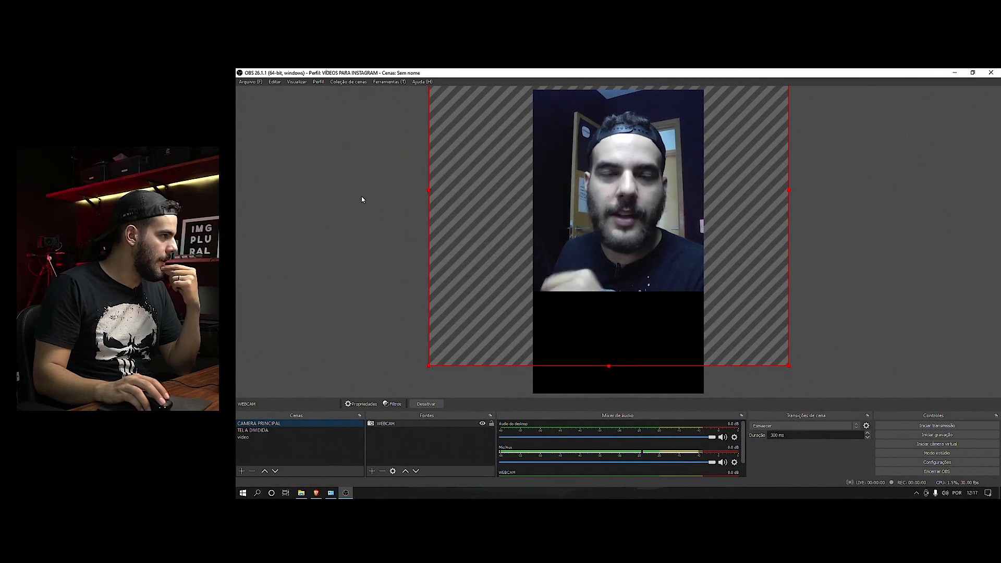
click(318, 82)
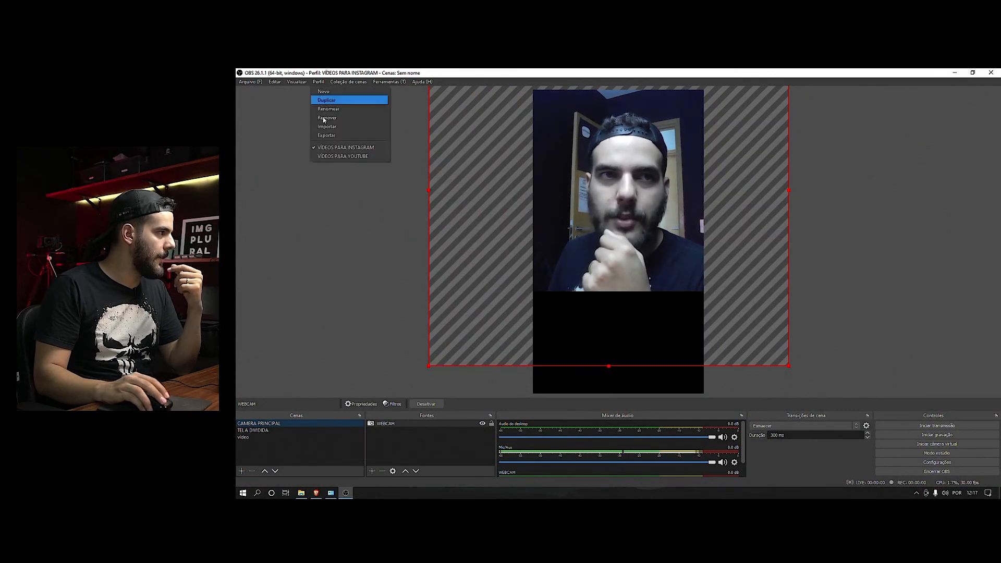
click(352, 156)
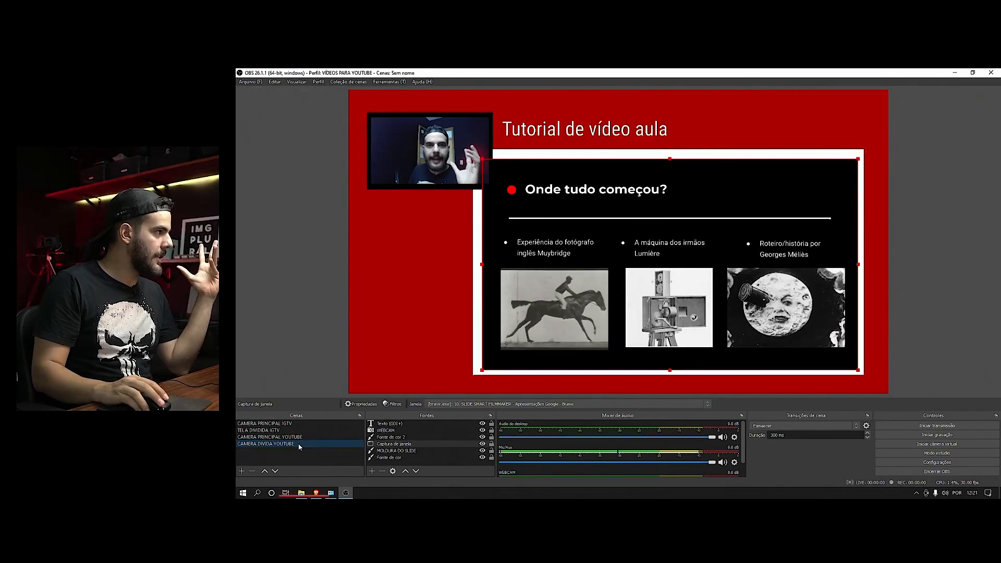
click(318, 82)
click(334, 157)
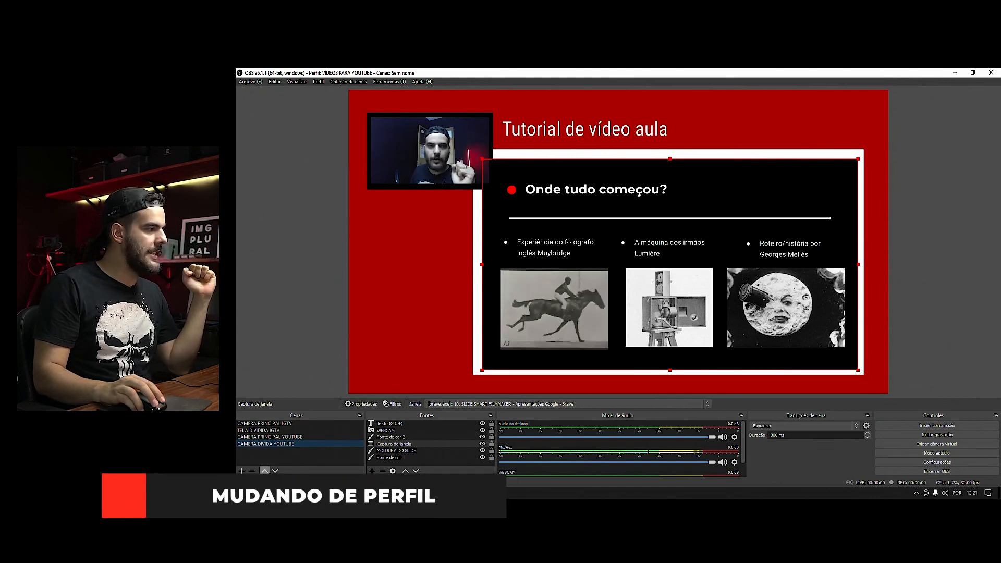
Alternate between the CAMERA PRINCIPAL YOUTUBE and CAMERA DIVIDA YOUTUBE scenes to check their horizontal layouts
click(286, 438)
click(283, 445)
click(283, 440)
click(282, 443)
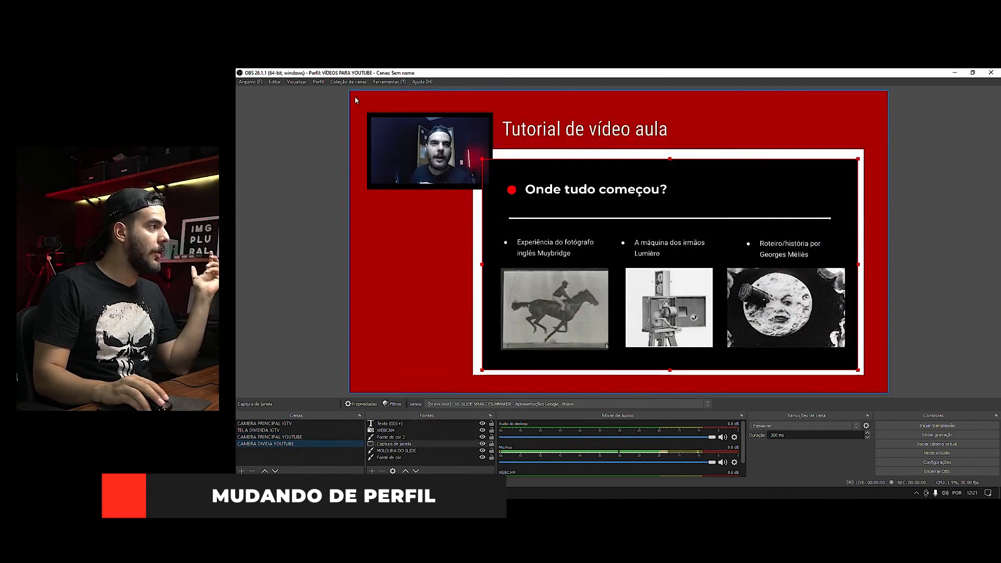
Switch to the VÍDEOS PARA INSTAGRAM profile and show the TELA DIVIDIDA IGTV scene
click(316, 82)
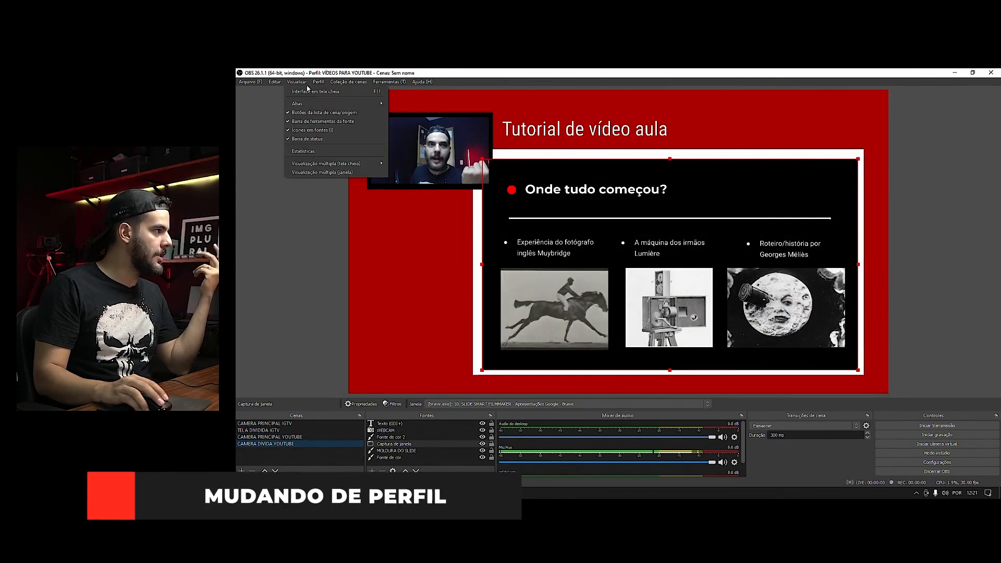
mouse_move(330, 83)
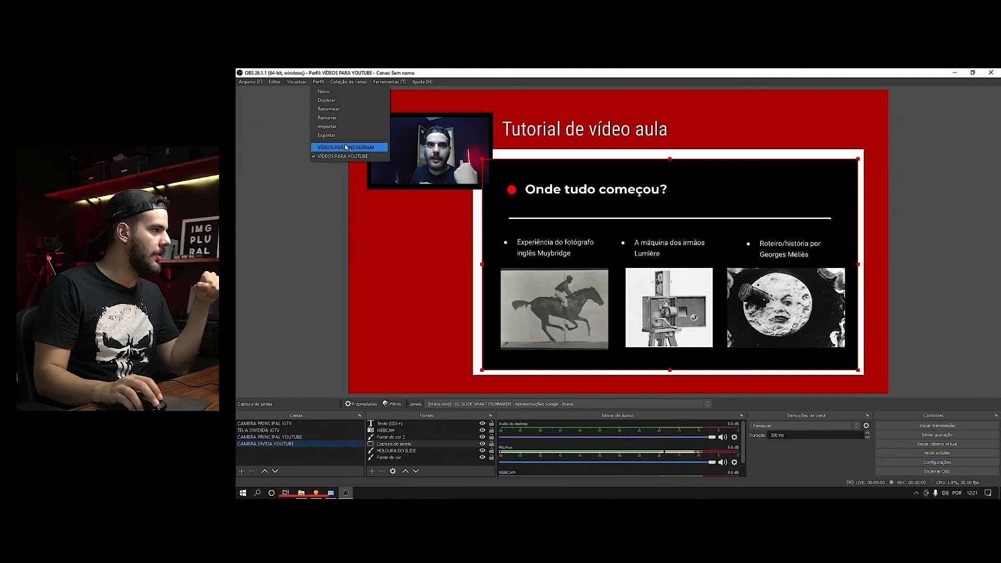
click(345, 150)
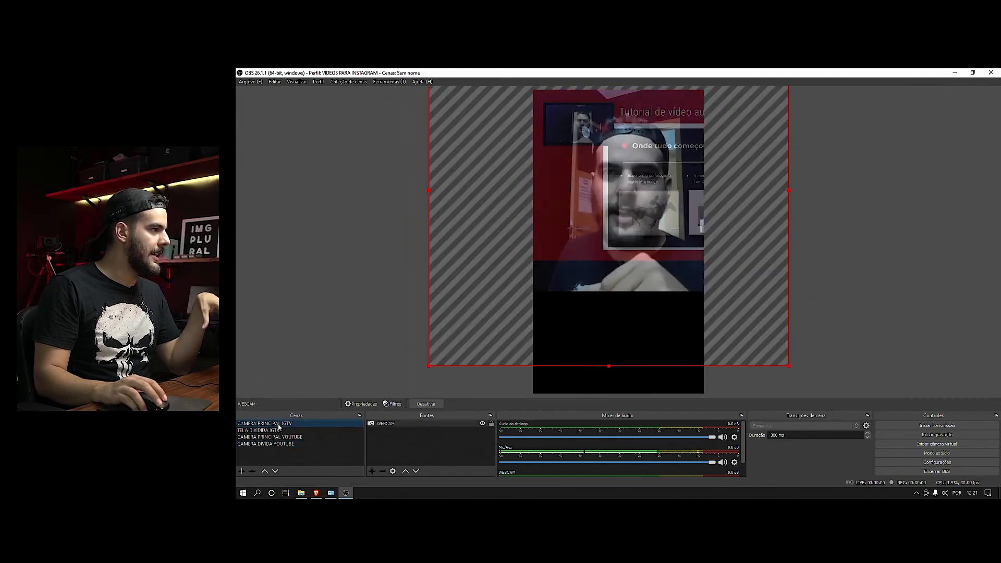
click(281, 431)
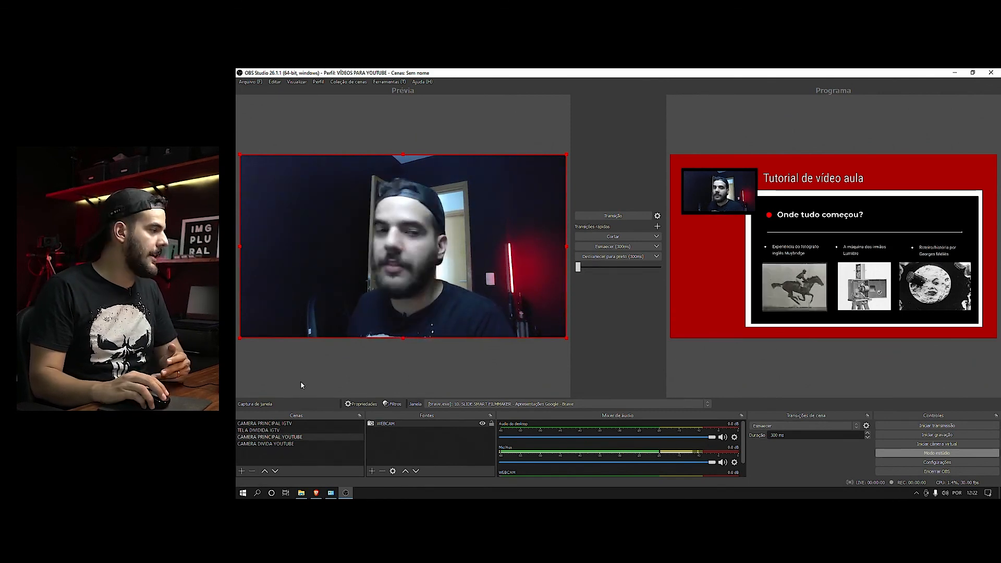
Load different scenes into the studio mode preview, ending with CAMERA PRINCIPAL YOUTUBE
click(266, 444)
click(280, 430)
click(281, 437)
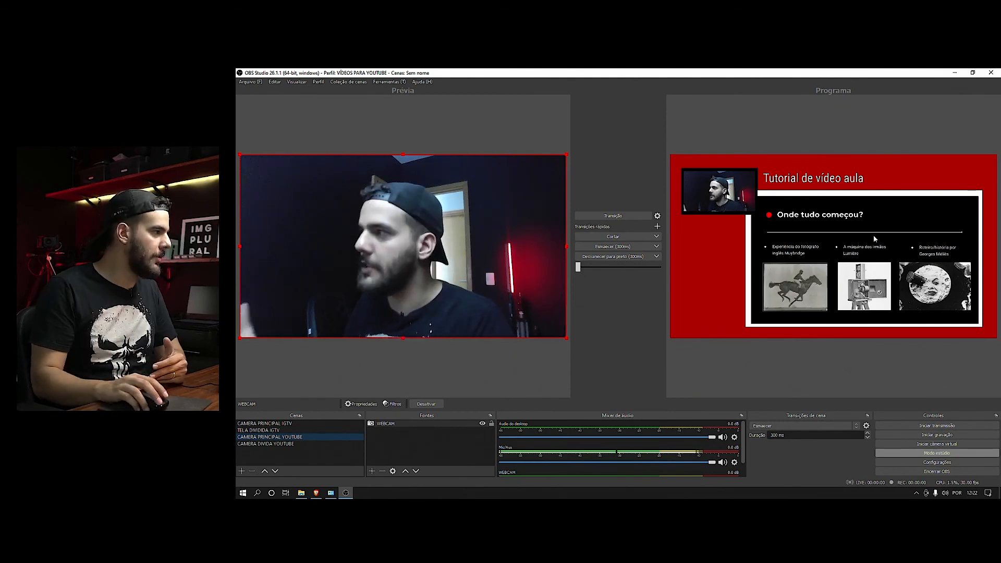
Run the transition between the preview and the program output twice, and turn off studio mode
click(633, 215)
click(634, 216)
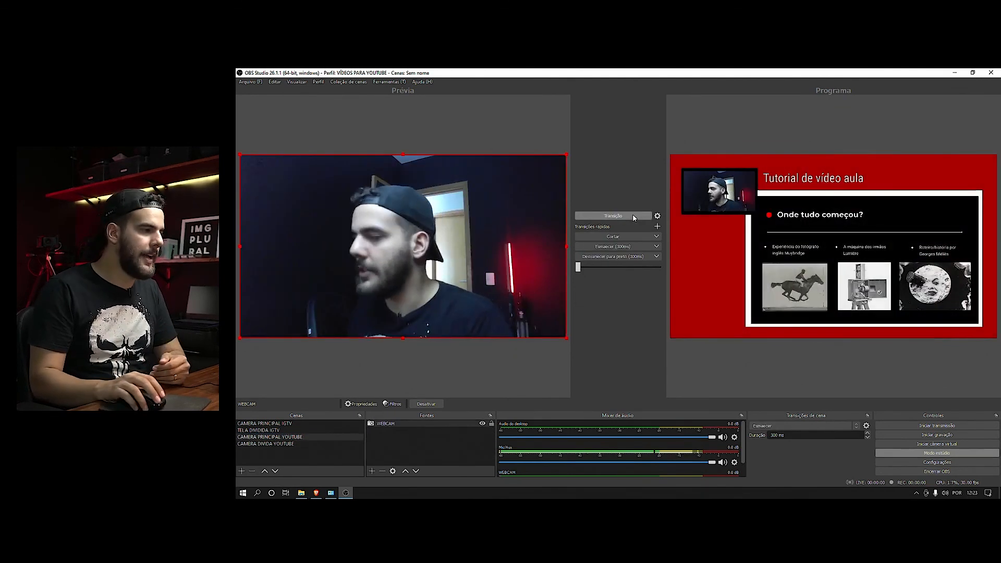
click(944, 454)
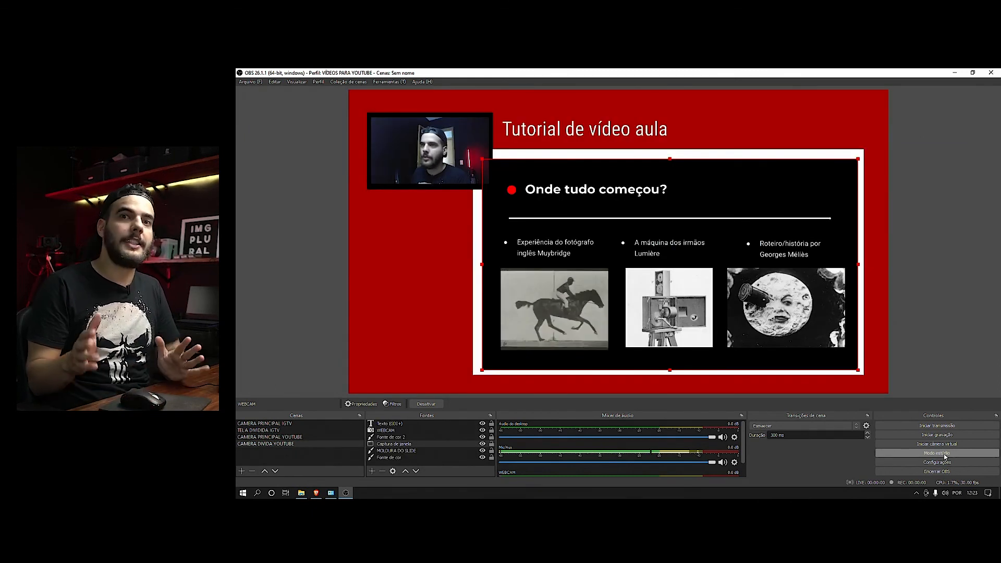